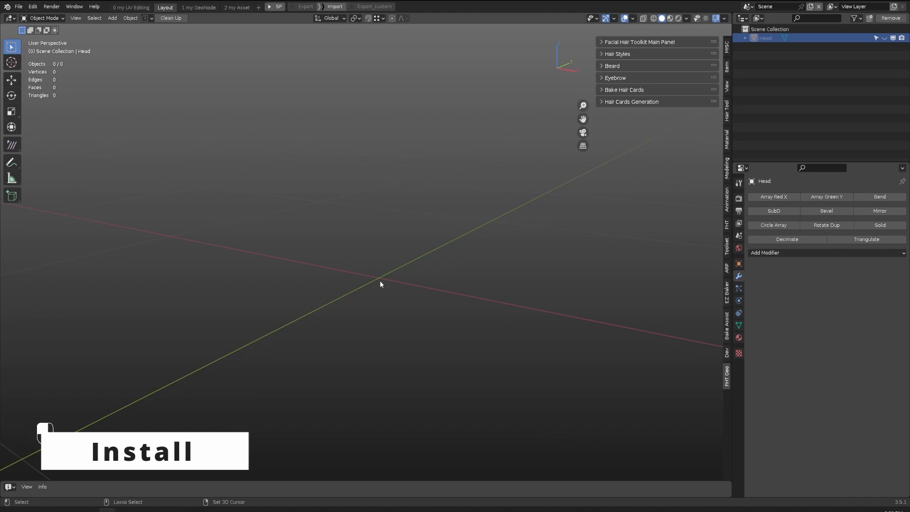
# Try to install the add-on from Facial Hair Toolkit Geo 2.0.zip through the preferences
pyautogui.click(32, 7)
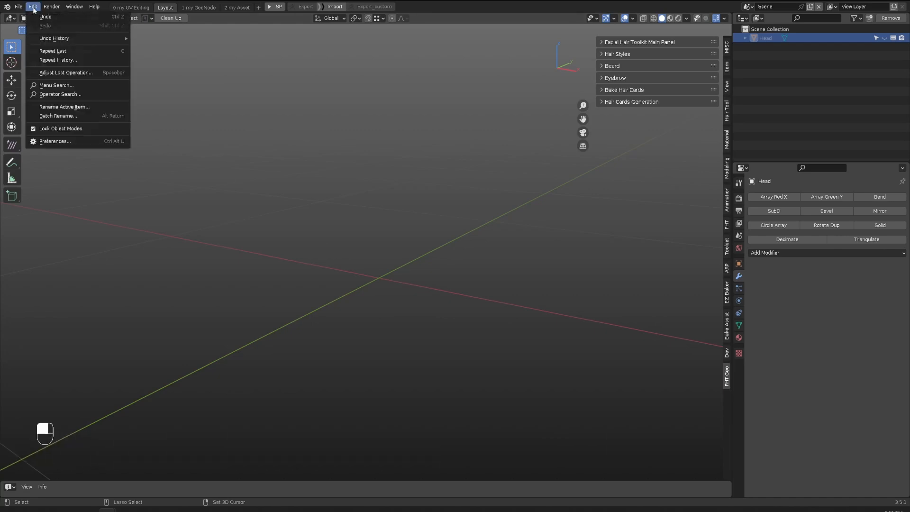
pyautogui.click(52, 141)
pyautogui.click(454, 142)
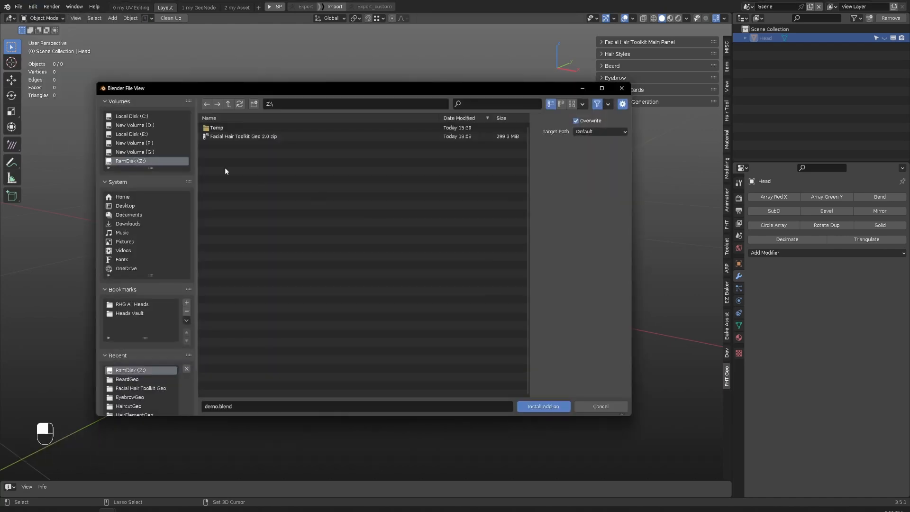
pyautogui.click(234, 137)
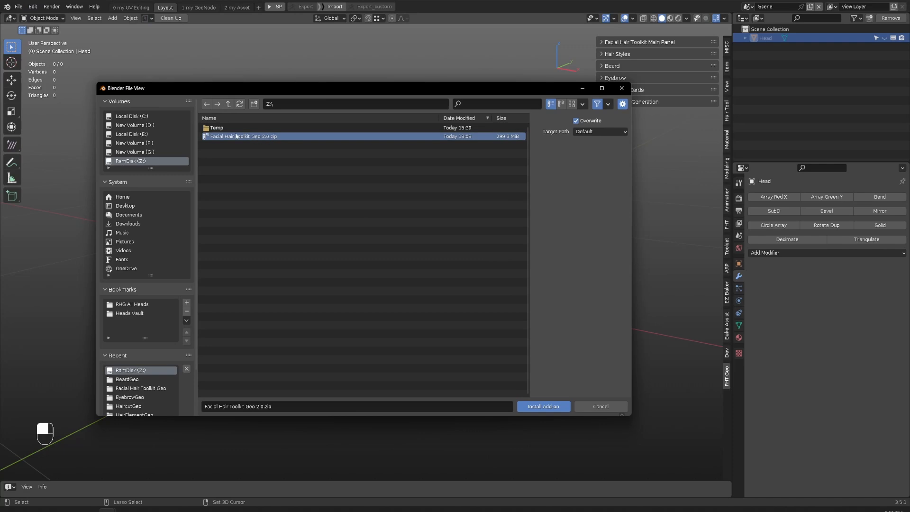
pyautogui.click(591, 407)
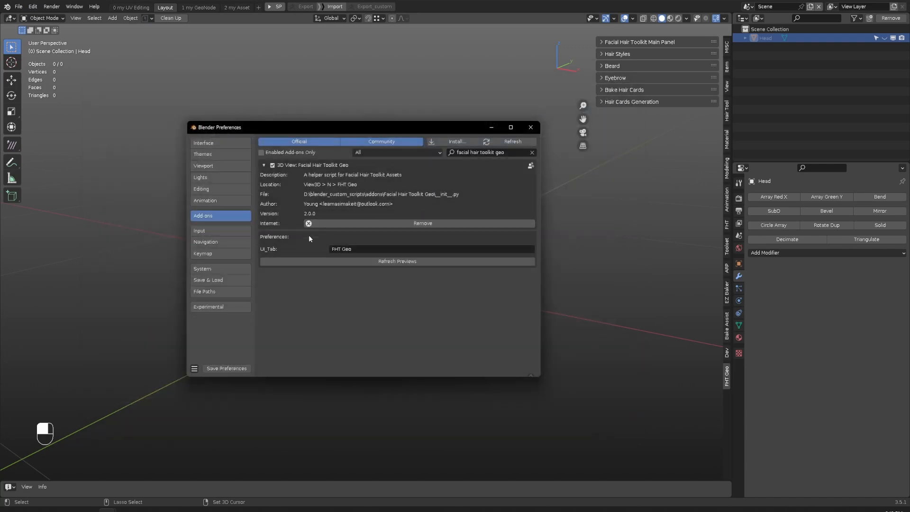
# Check the UI tab name in the Facial Hair Toolkit Geo preferences and close the preferences window
pyautogui.moveTo(312, 128); pyautogui.dragTo(307, 137)
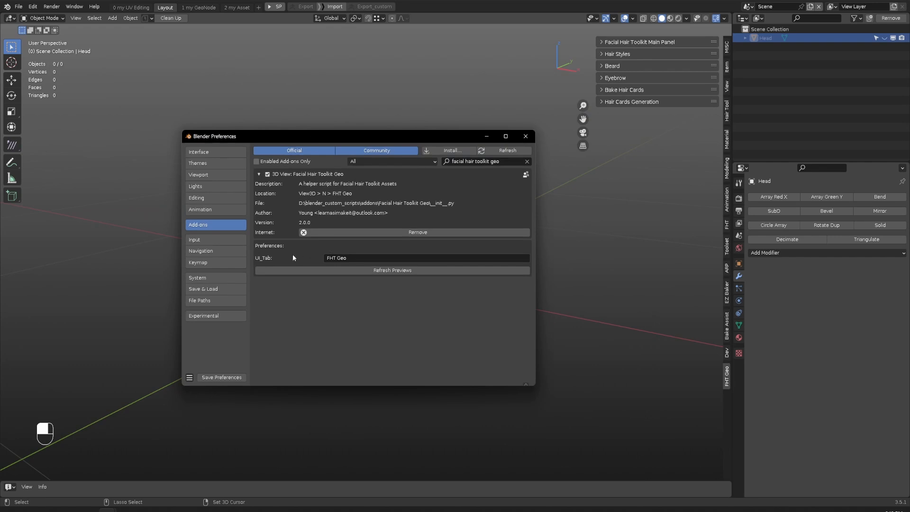
pyautogui.click(357, 259)
pyautogui.press('Return')
pyautogui.click(526, 140)
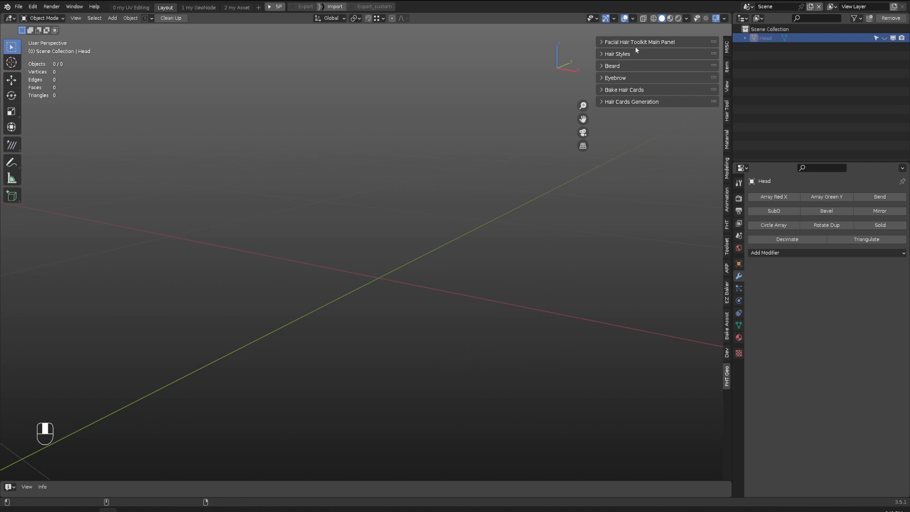
# Expand the Facial Hair Toolkit Main Panel and import the hair assets with HairCuts, Eyebrows and Beards included
pyautogui.click(662, 42)
pyautogui.click(652, 43)
pyautogui.moveTo(716, 42); pyautogui.dragTo(713, 112)
pyautogui.click(607, 43)
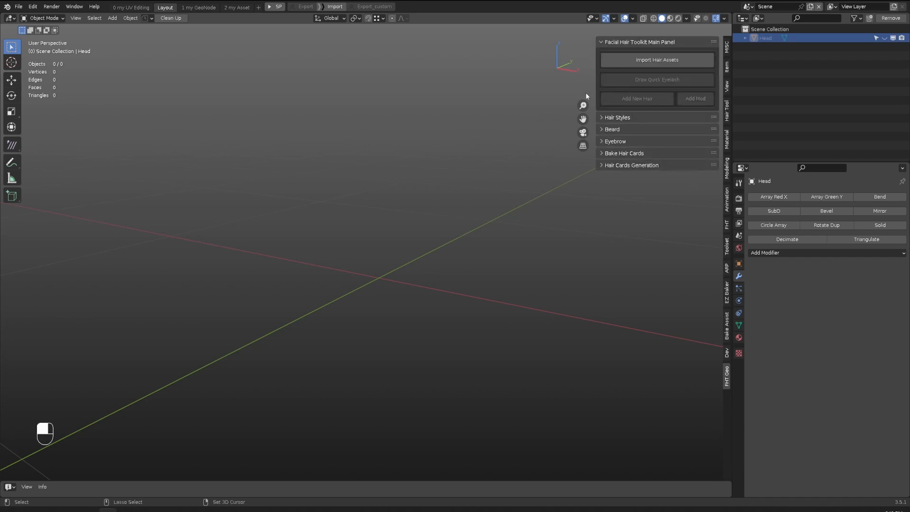
pyautogui.click(647, 61)
pyautogui.click(639, 81)
pyautogui.click(638, 95)
pyautogui.click(636, 111)
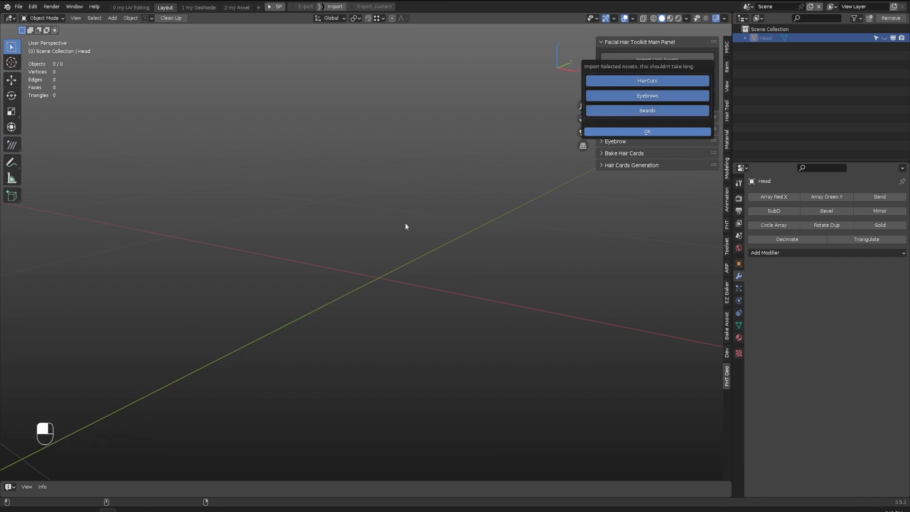
# Examine the imported haircut, eyebrow and beard assets from several sides
pyautogui.moveTo(331, 158); pyautogui.dragTo(431, 249)
pyautogui.hotkey('alt', 'f')
pyautogui.keyDown('alt'); pyautogui.moveTo(365, 244); pyautogui.dragTo(400, 236); pyautogui.keyUp('alt')
pyautogui.press('w')
pyautogui.press('q')
pyautogui.keyDown('alt'); pyautogui.moveTo(450, 205); pyautogui.dragTo(330, 239); pyautogui.keyUp('alt')
pyautogui.click(427, 219)
pyautogui.keyDown('alt'); pyautogui.moveTo(427, 219); pyautogui.dragTo(396, 296); pyautogui.keyUp('alt')
pyautogui.click(396, 297)
# Select the Hair Shorts haircut, hide the eyebrow and beard collections, and expand the Hair Styles controls
pyautogui.click(431, 107)
pyautogui.keyDown('alt'); pyautogui.moveTo(430, 107); pyautogui.dragTo(501, 172); pyautogui.keyUp('alt')
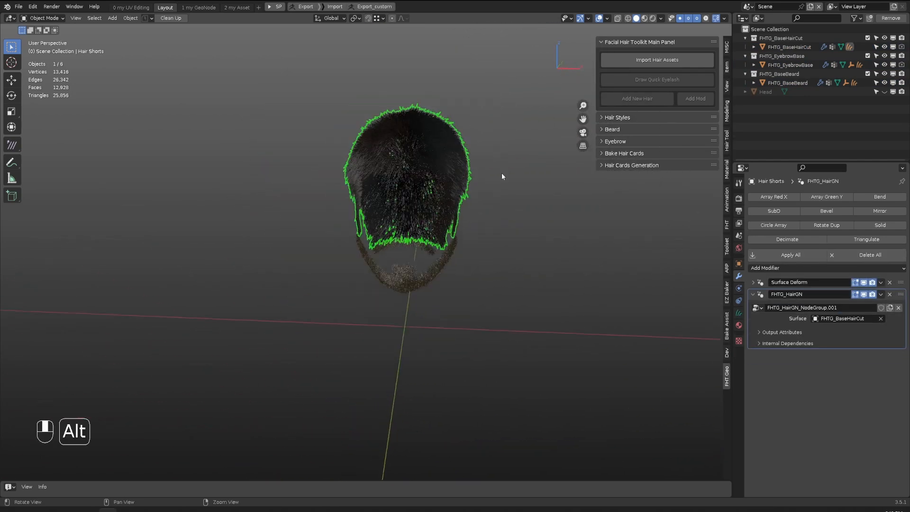
pyautogui.keyDown('alt'); pyautogui.moveTo(445, 161); pyautogui.dragTo(606, 189); pyautogui.keyUp('alt')
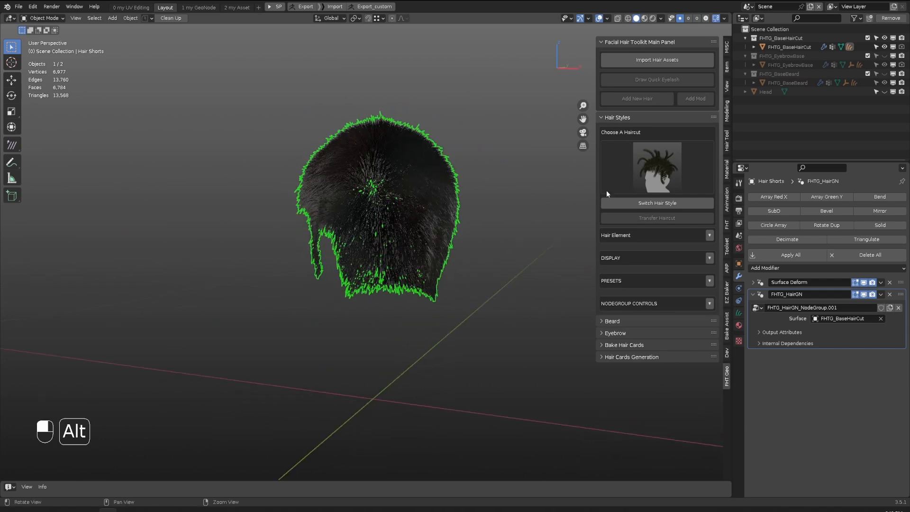
# Choose the top-bun haircut from the haircut library and switch the hair style to it
pyautogui.click(660, 175)
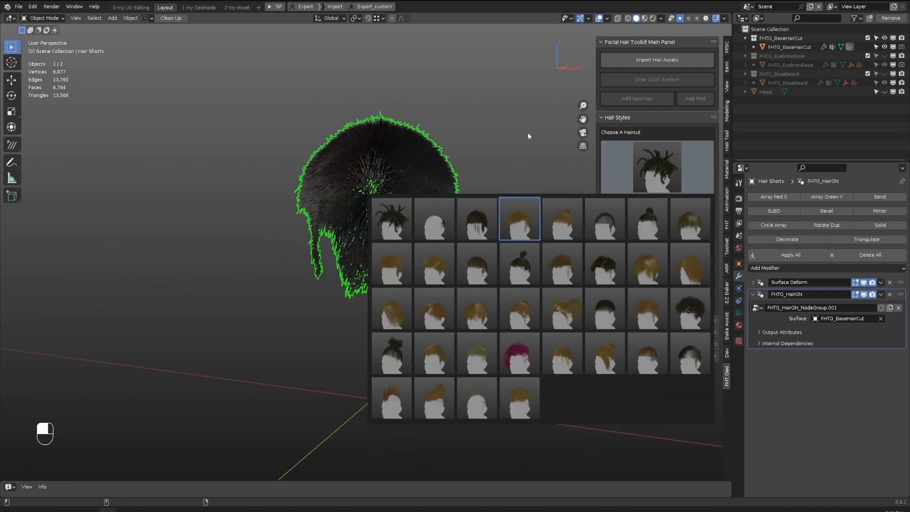
pyautogui.click(646, 180)
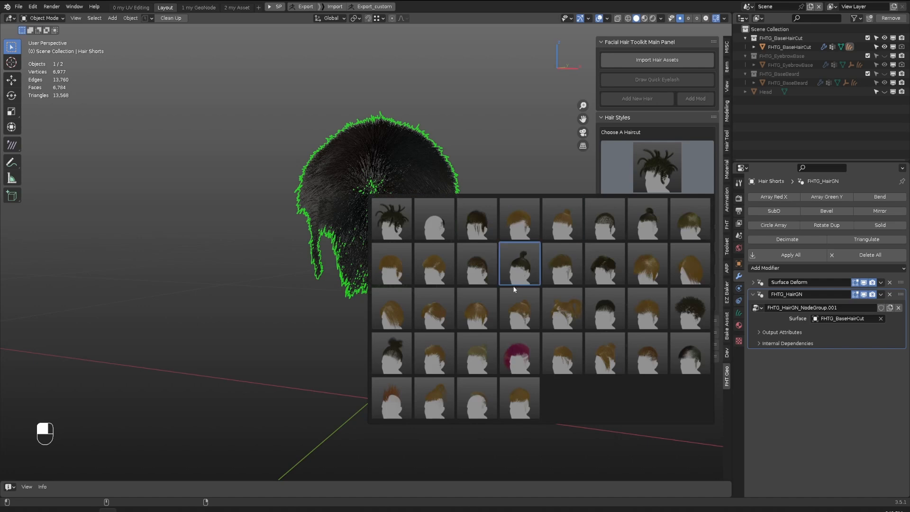
pyautogui.click(522, 270)
pyautogui.keyDown('alt'); pyautogui.moveTo(521, 270); pyautogui.dragTo(417, 176, button='middle'); pyautogui.keyUp('alt')
pyautogui.click(413, 169)
pyautogui.hotkey('alt', 'f')
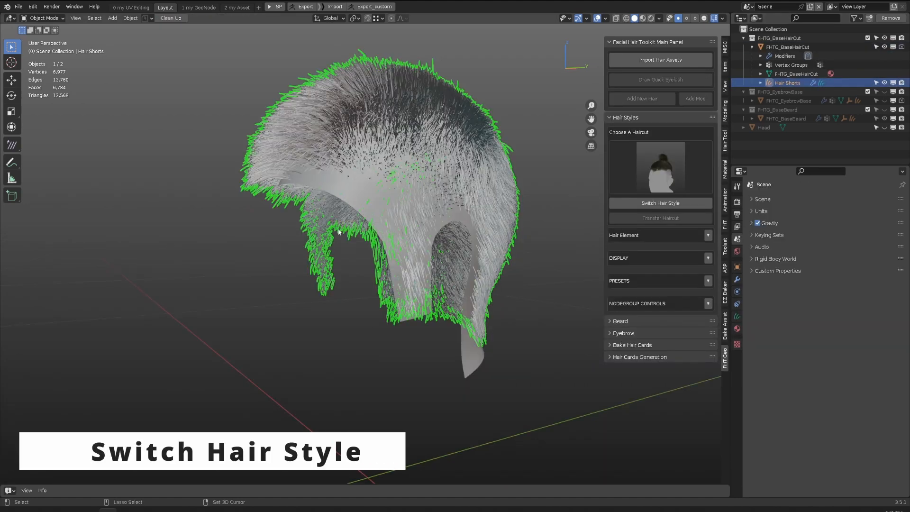
pyautogui.click(360, 203)
pyautogui.moveTo(360, 202); pyautogui.dragTo(410, 169, button='middle')
pyautogui.click(410, 172)
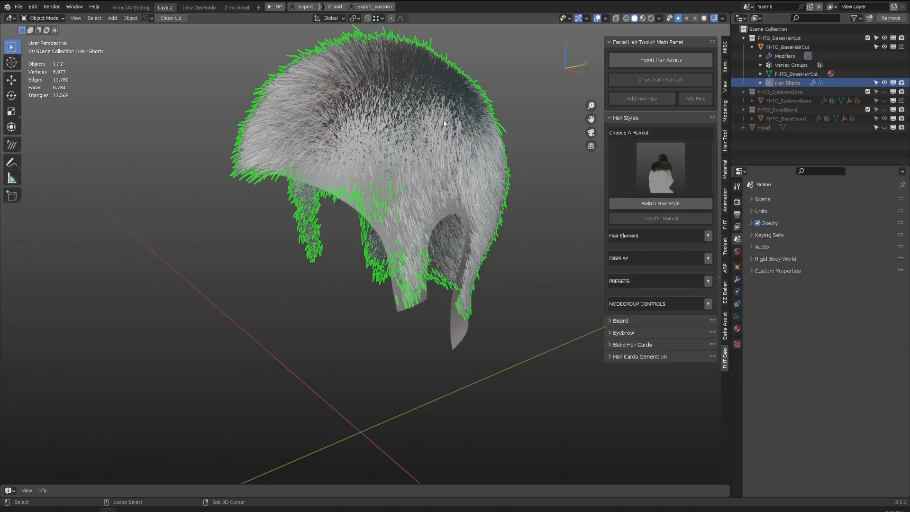
pyautogui.click(665, 204)
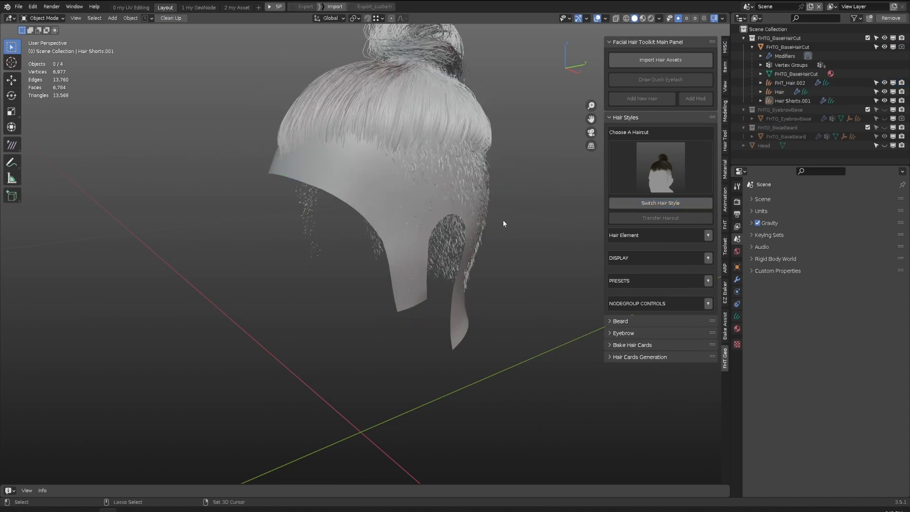
pyautogui.moveTo(465, 195); pyautogui.dragTo(433, 169, button='middle')
# Switch the hair style to the short brown haircut at the end of the library's first row
pyautogui.click(663, 179)
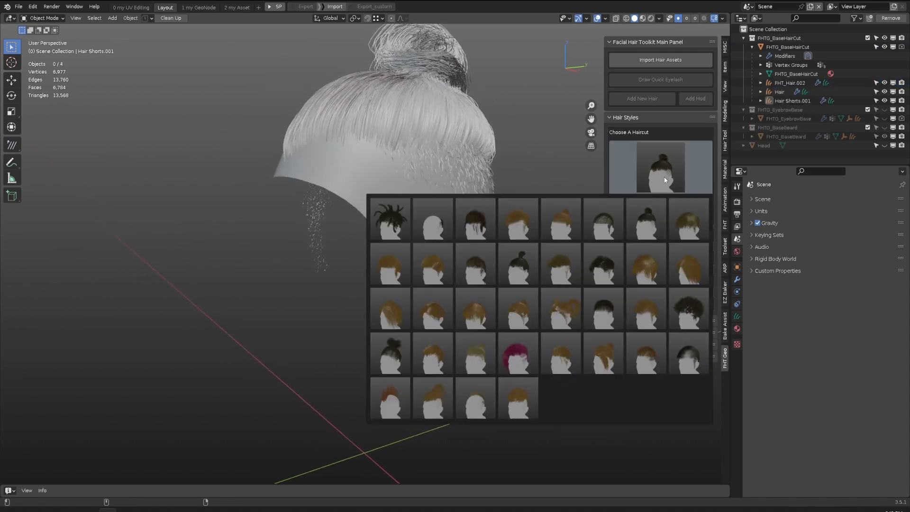
pyautogui.click(689, 230)
pyautogui.click(668, 203)
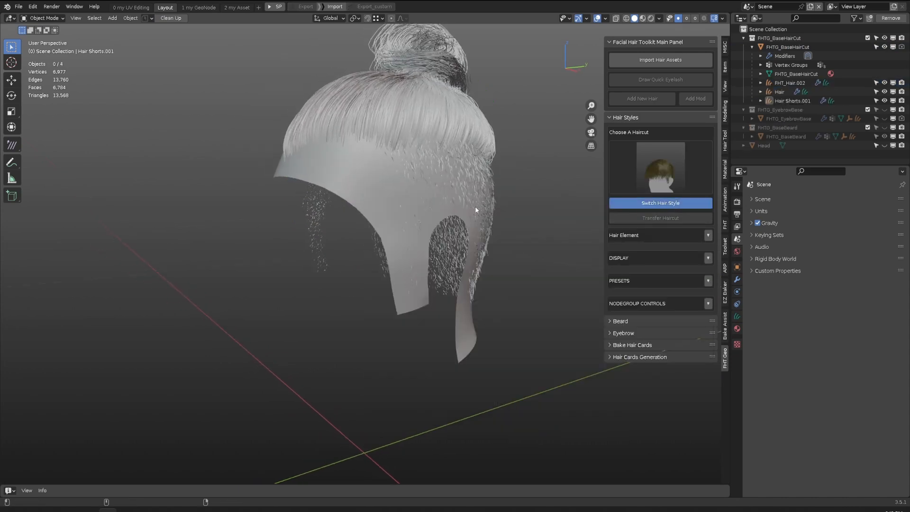
pyautogui.moveTo(492, 217); pyautogui.dragTo(436, 209, button='middle')
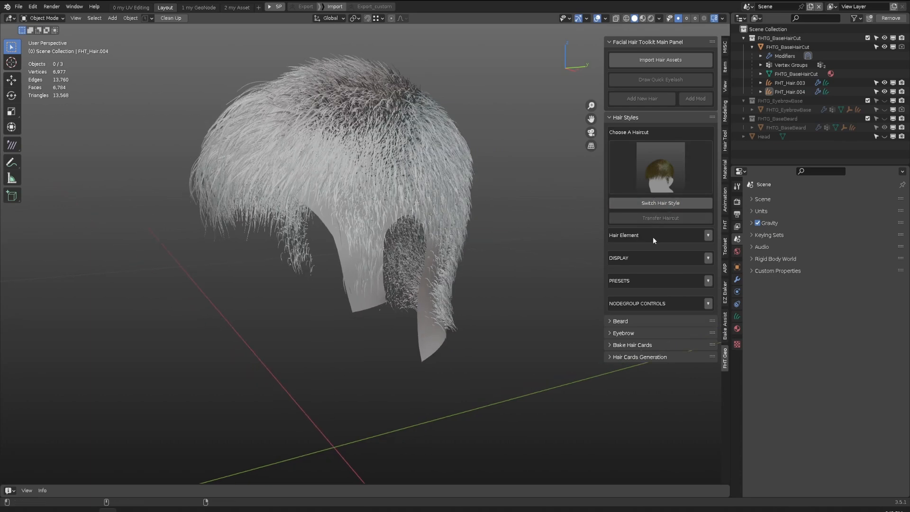
# Open the Hair Element controls and add the swept-back top hair element to the base haircut
pyautogui.click(707, 235)
pyautogui.click(786, 83)
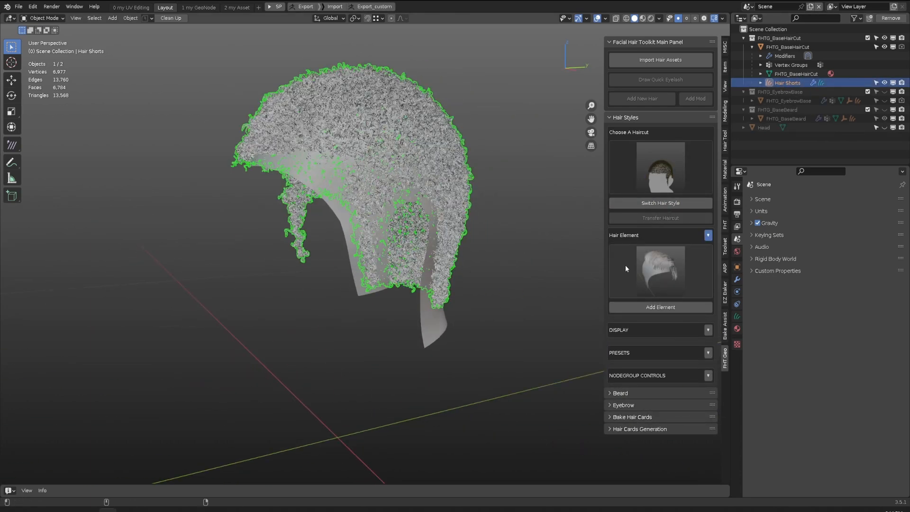
pyautogui.click(652, 263)
pyautogui.click(653, 267)
pyautogui.click(659, 311)
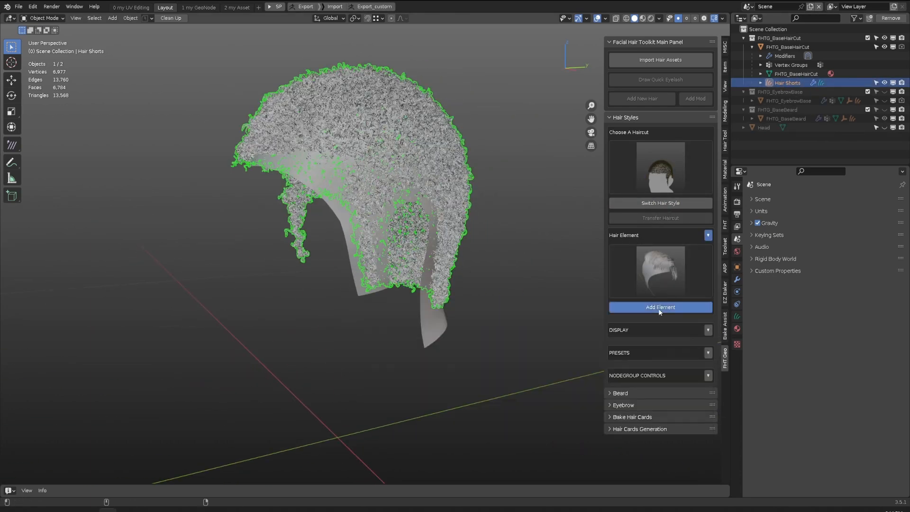
pyautogui.click(786, 91)
pyautogui.click(785, 82)
pyautogui.moveTo(308, 157); pyautogui.dragTo(381, 166, button='middle')
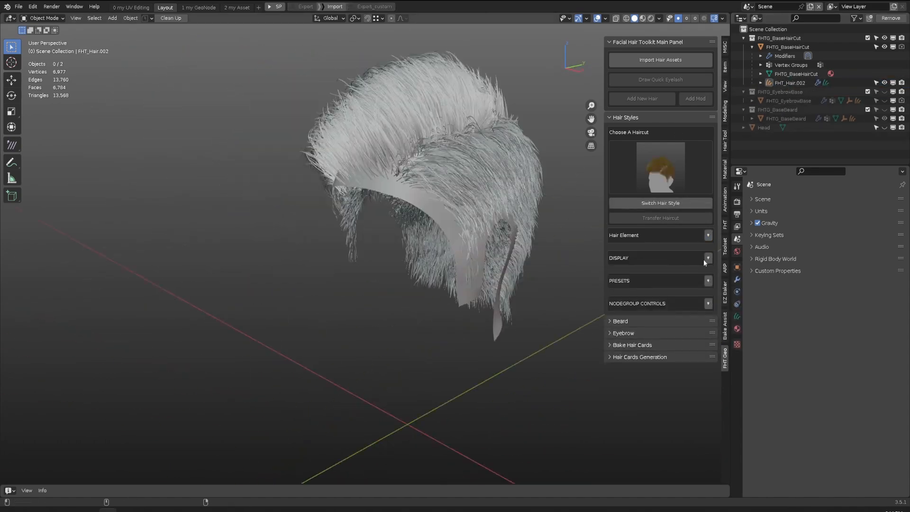
# Open the hair display controls, try a lower Hair Subdivision, and set it back to 3
pyautogui.click(703, 259)
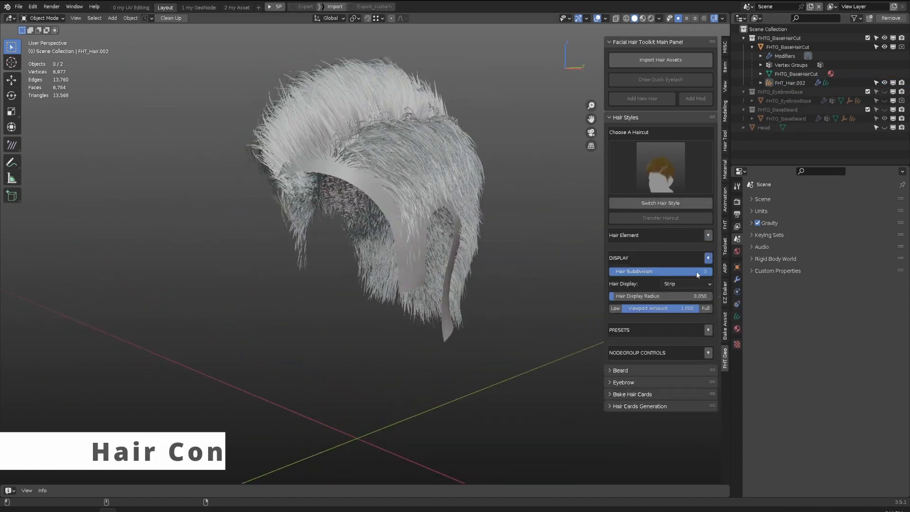
pyautogui.moveTo(251, 142); pyautogui.dragTo(389, 190, button='middle')
pyautogui.scroll(3, 388, 189)
pyautogui.moveTo(696, 272); pyautogui.dragTo(613, 272)
pyautogui.moveTo(426, 159); pyautogui.dragTo(505, 156, button='middle')
pyautogui.moveTo(630, 271); pyautogui.dragTo(743, 271)
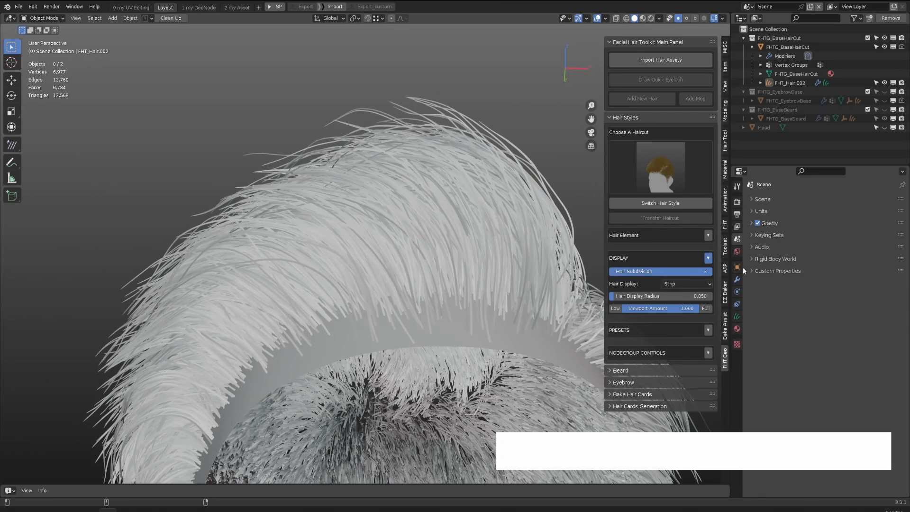
# Try other Hair Display Radius values and switch the Viewport Amount between low and full
pyautogui.moveTo(662, 296); pyautogui.dragTo(616, 297)
pyautogui.scroll(-5, 433, 218)
pyautogui.moveTo(697, 308); pyautogui.dragTo(640, 311)
pyautogui.click(615, 309)
pyautogui.moveTo(576, 303); pyautogui.dragTo(547, 303, button='middle')
pyautogui.click(704, 309)
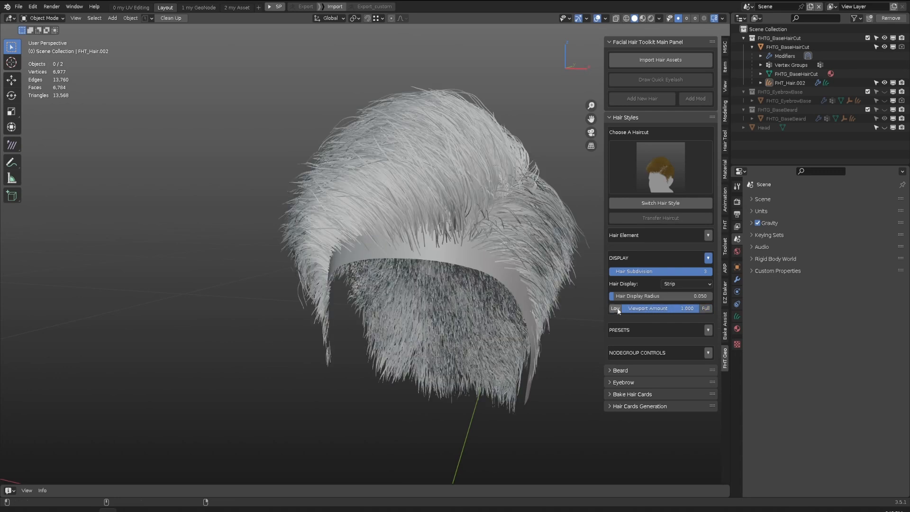
# Set the Viewport Amount to low and enter Sculpt Mode on FHT_Hair.002 with the Comb brush
pyautogui.moveTo(535, 242); pyautogui.dragTo(419, 211, button='middle')
pyautogui.click(615, 308)
pyautogui.click(462, 121)
pyautogui.hotkey('ctrl', 'Tab')
pyautogui.moveTo(462, 130); pyautogui.dragTo(422, 155, button='middle')
pyautogui.click(12, 113)
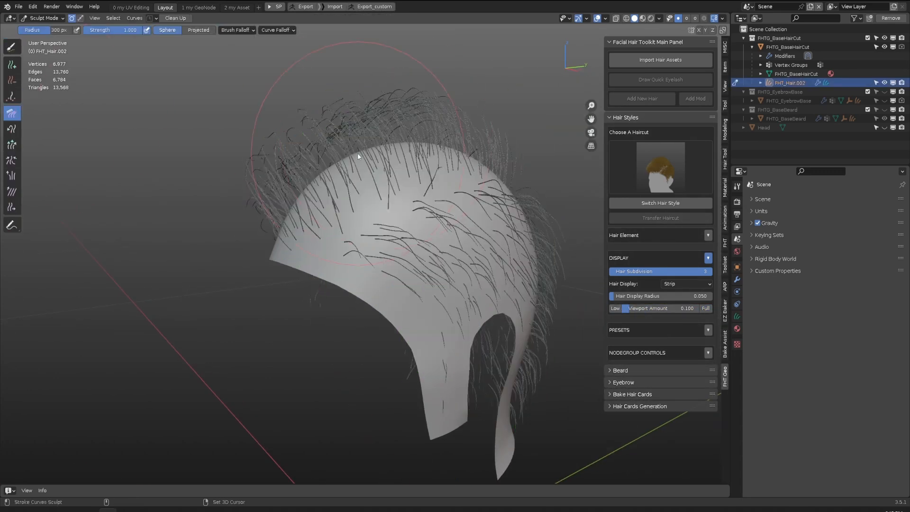
pyautogui.moveTo(358, 157); pyautogui.dragTo(332, 152, button='middle')
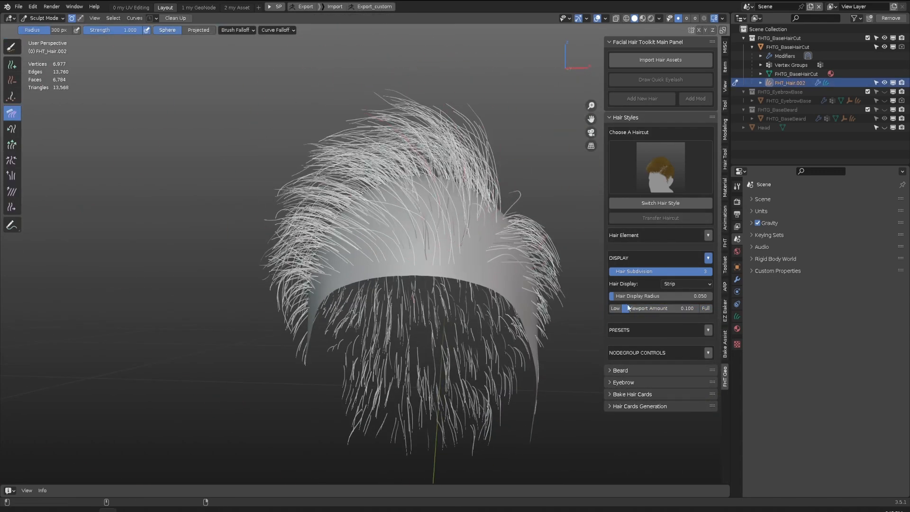
# Inspect the hair at full Viewport Amount, return to Object Mode, and set the amount to low
pyautogui.click(704, 308)
pyautogui.moveTo(443, 185); pyautogui.dragTo(468, 207, button='middle')
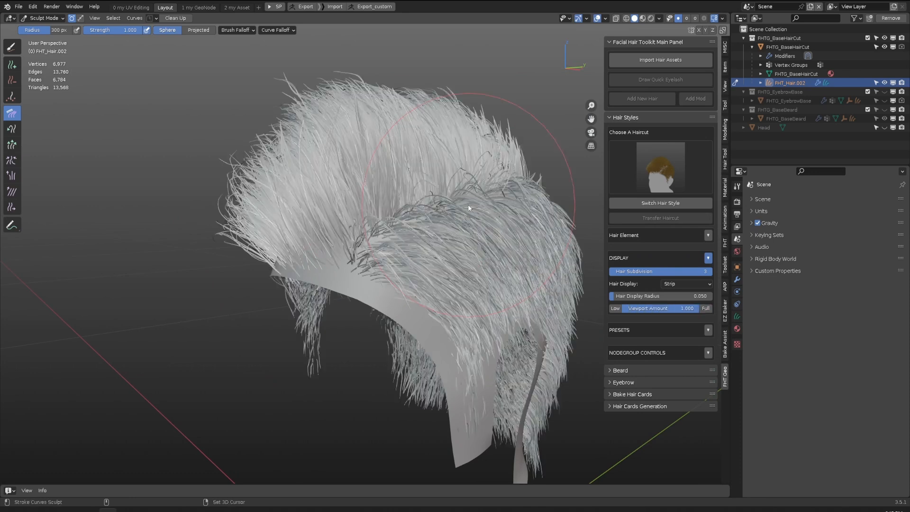
pyautogui.hotkey('ctrl', 'Tab')
pyautogui.click(615, 308)
# Open the preset controls, examine the hair's FHTG_HairGN node group in the geometry node workspace, and return to the Layout workspace
pyautogui.click(707, 330)
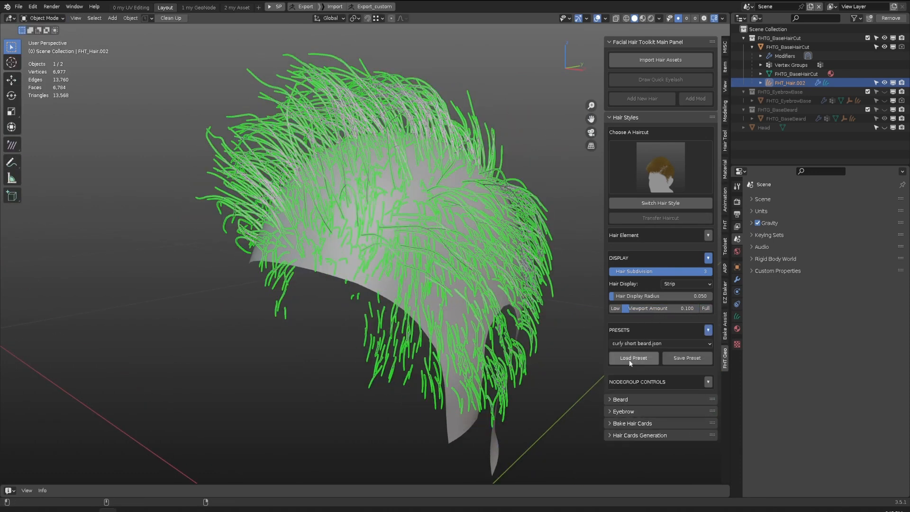
pyautogui.click(736, 279)
pyautogui.click(198, 7)
pyautogui.moveTo(147, 189); pyautogui.dragTo(374, 235, button='middle')
pyautogui.scroll(16, 372, 235)
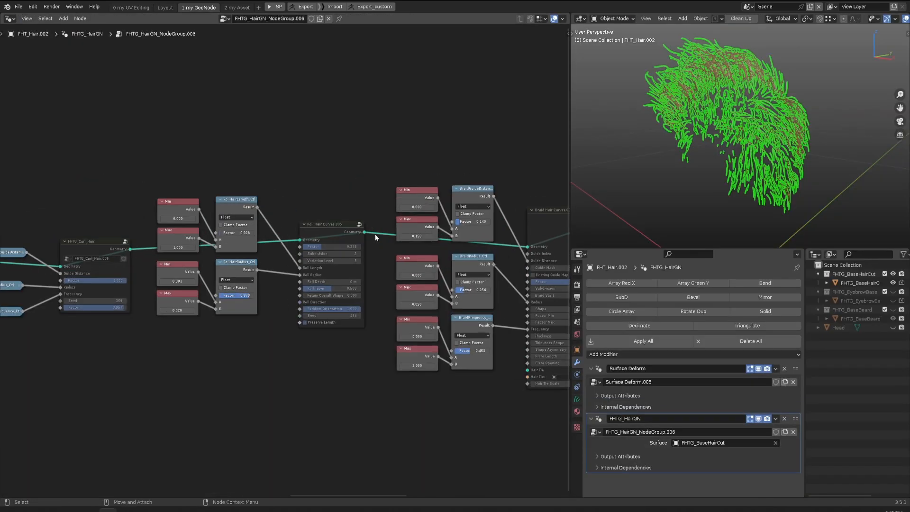
pyautogui.moveTo(237, 239); pyautogui.dragTo(420, 248, button='middle')
pyautogui.moveTo(141, 326); pyautogui.dragTo(344, 221, button='middle')
pyautogui.moveTo(342, 227)
pyautogui.mouseDown()
pyautogui.moveTo(303, 226)
pyautogui.moveTo(349, 227)
pyautogui.mouseUp()
pyautogui.click(165, 7)
# Try the mid long afro, Regular Straight Hair v2 and very short curly hair presets on the hair
pyautogui.moveTo(454, 223); pyautogui.dragTo(526, 232, button='middle')
pyautogui.click(661, 343)
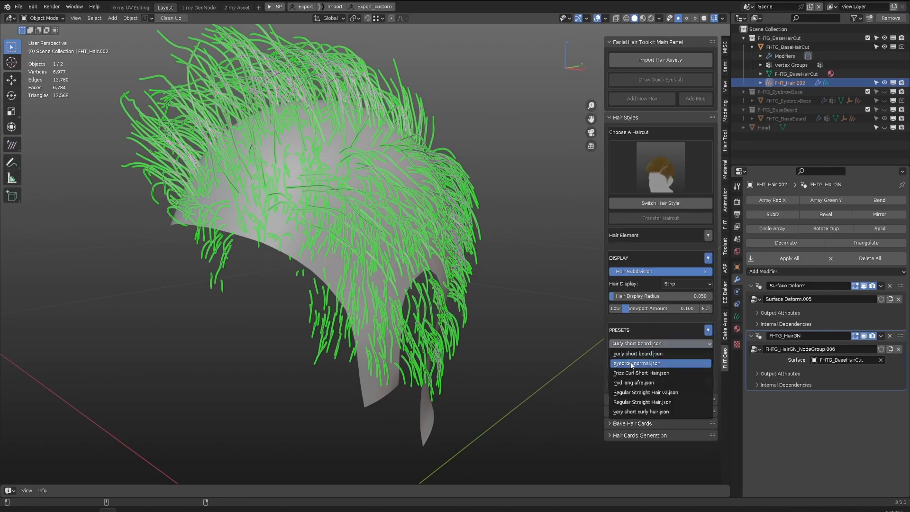
pyautogui.click(658, 383)
pyautogui.click(633, 358)
pyautogui.click(661, 343)
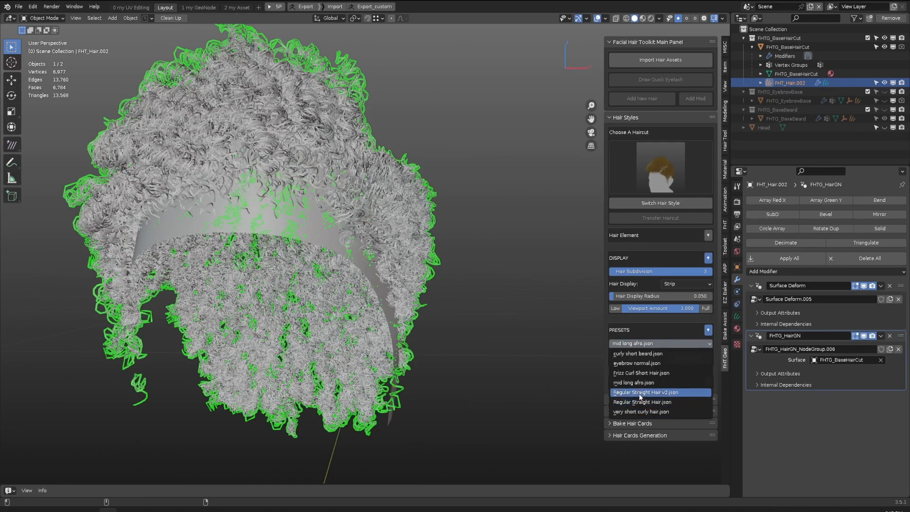
pyautogui.click(624, 397)
pyautogui.click(661, 343)
pyautogui.click(630, 404)
# Load the Frizz Curl Short Hair preset and save the current settings as a new preset named test
pyautogui.click(661, 343)
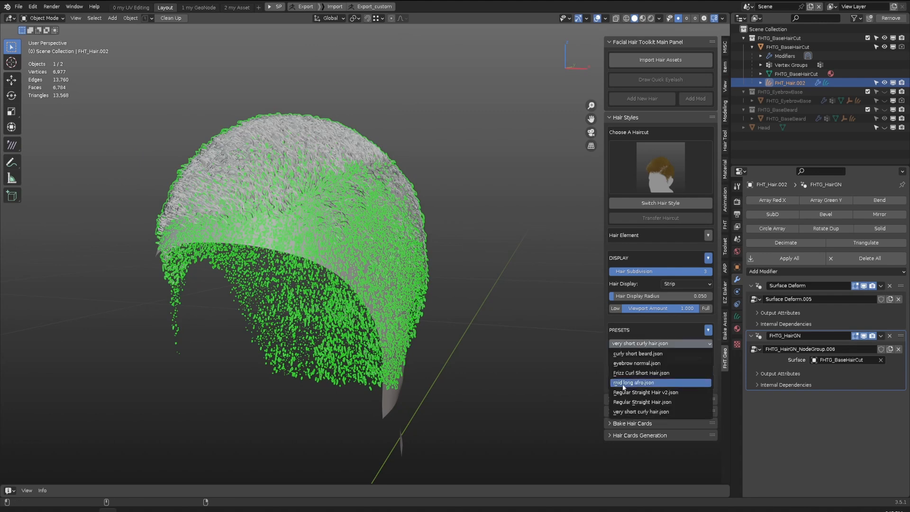
pyautogui.click(630, 372)
pyautogui.click(668, 359)
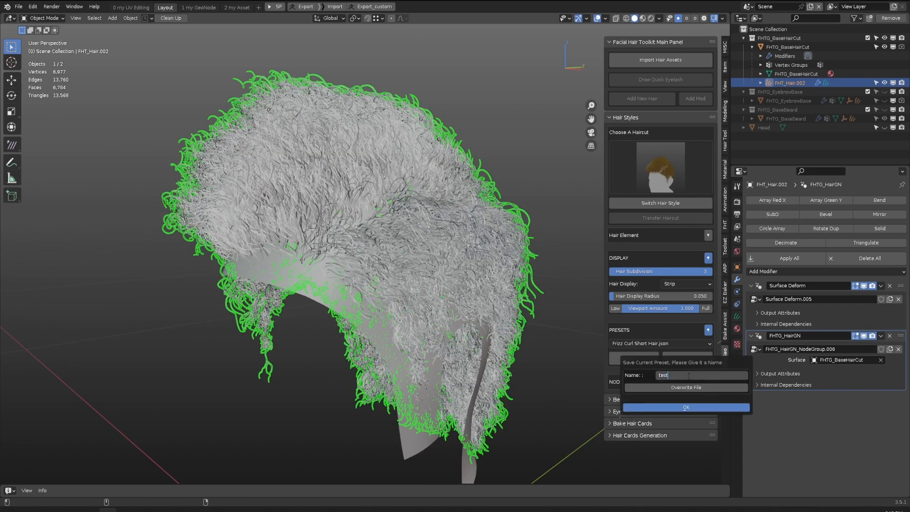
pyautogui.write('test')
pyautogui.click(682, 407)
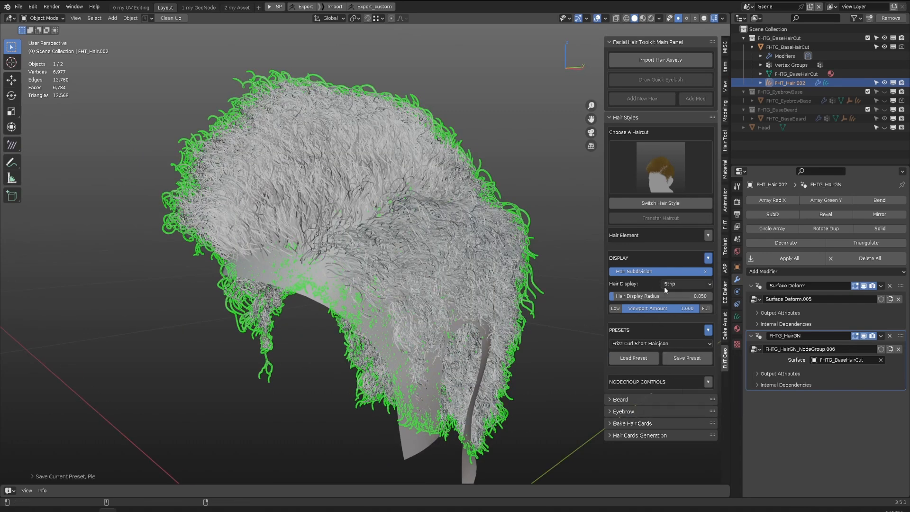
# Load the very short curly hair preset and reload the saved test preset on the hair
pyautogui.click(661, 343)
pyautogui.click(637, 422)
pyautogui.click(661, 343)
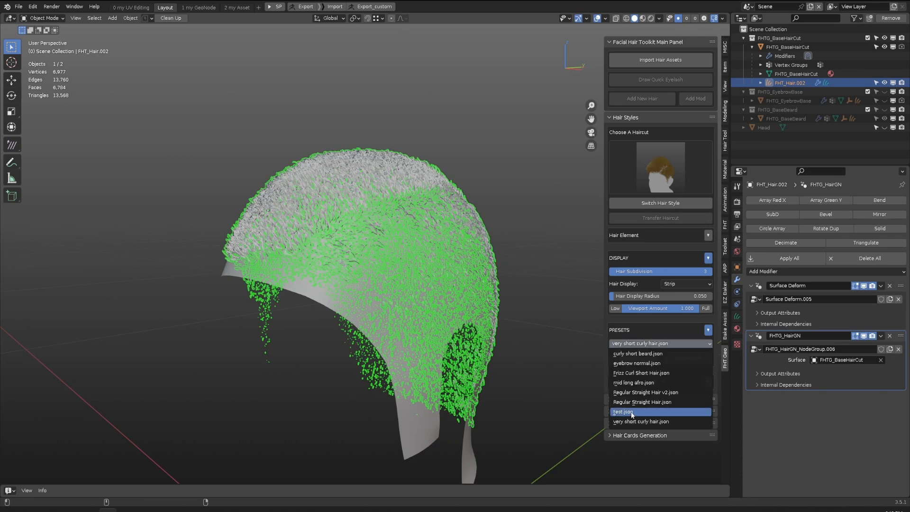
pyautogui.click(632, 412)
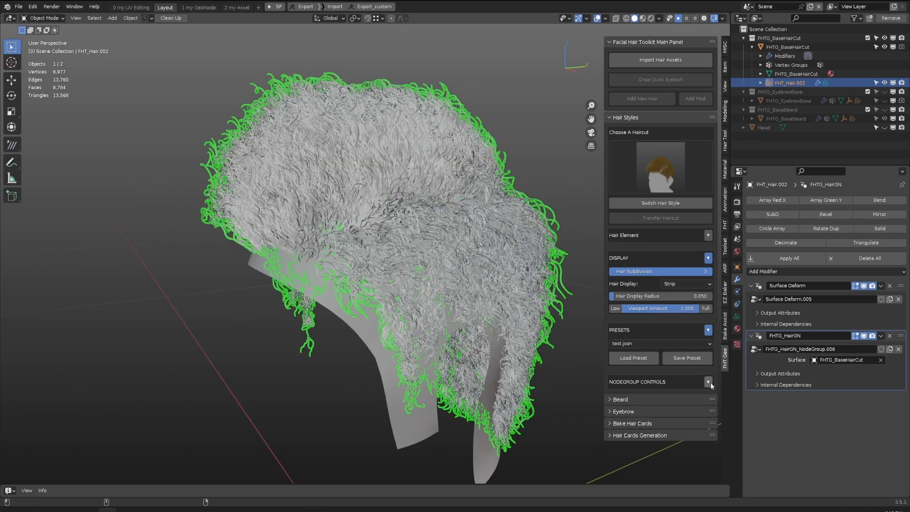
# Open the nodegroup controls and examine the clump, curl and neighbouring nodes of the hair's node group in the geometry node workspace
pyautogui.click(708, 382)
pyautogui.scroll(-10, 655, 373)
pyautogui.click(623, 172)
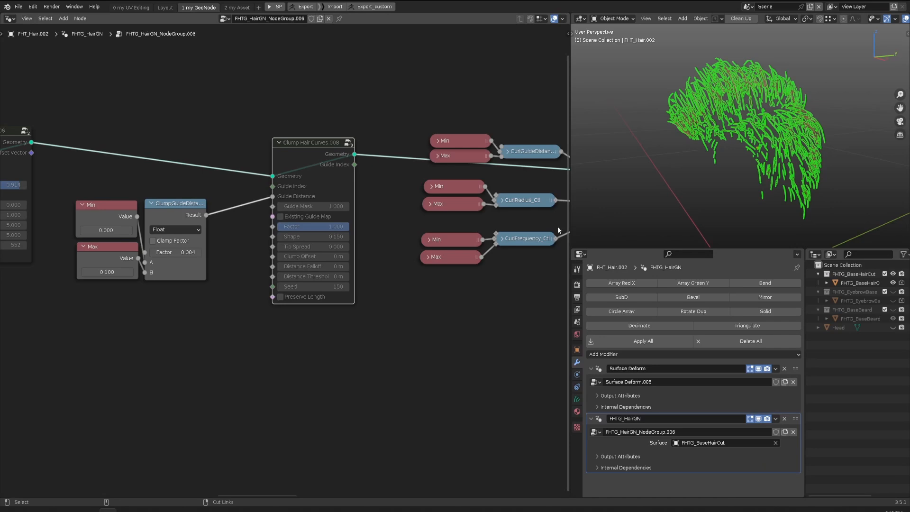
pyautogui.moveTo(557, 226); pyautogui.dragTo(240, 144, button='middle')
pyautogui.click(334, 213)
pyautogui.moveTo(513, 238); pyautogui.dragTo(125, 202, button='middle')
pyautogui.scroll(-5, 333, 217)
pyautogui.scroll(4, 332, 201)
pyautogui.moveTo(360, 199); pyautogui.dragTo(190, 201, button='middle')
pyautogui.click(189, 199)
pyautogui.click(412, 183)
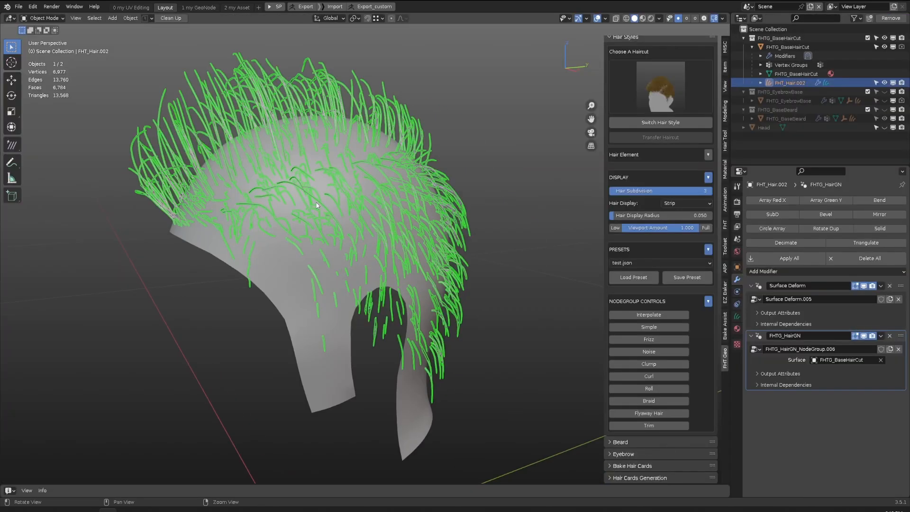
# Enable the Simple node group, set its Amount to 0.461 and deselect the hair
pyautogui.click(634, 327)
pyautogui.click(633, 327)
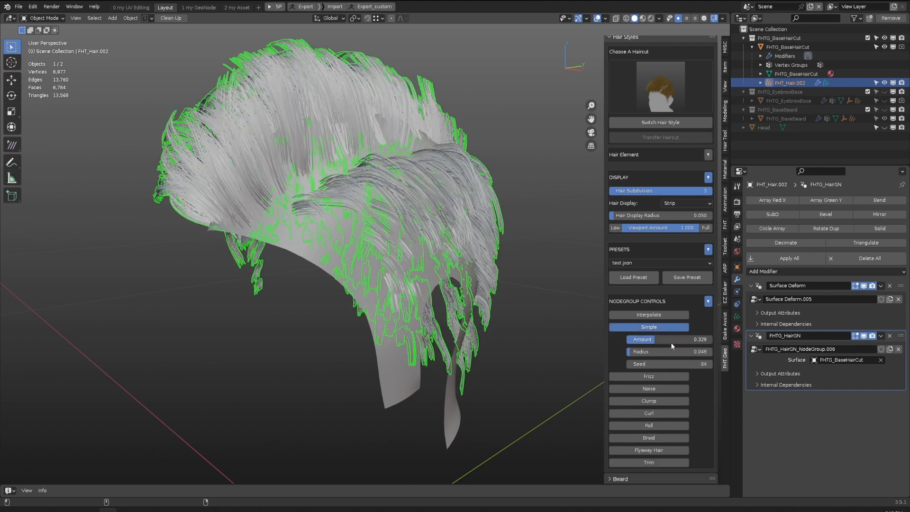
pyautogui.moveTo(670, 341); pyautogui.dragTo(682, 341)
pyautogui.hotkey('alt', 'a')
pyautogui.moveTo(386, 184); pyautogui.dragTo(370, 180, button='middle')
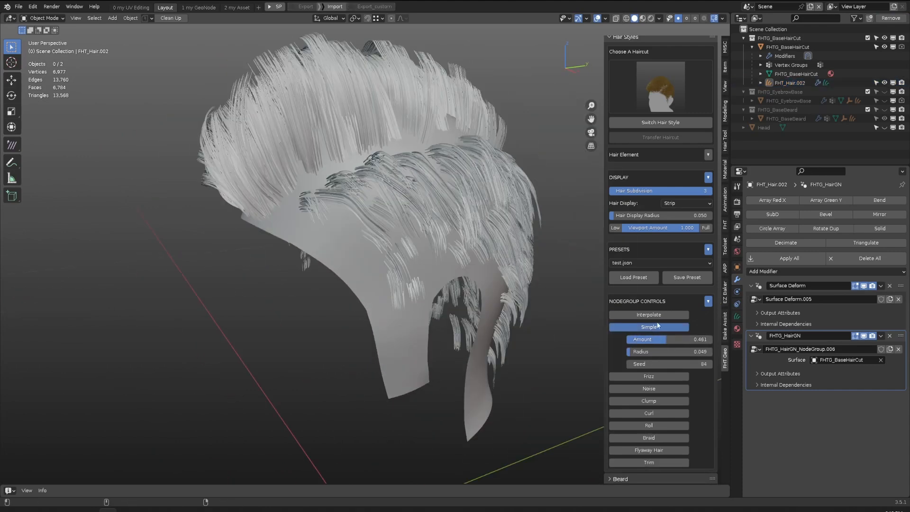
# Save the current hair settings over the existing test preset
pyautogui.click(687, 277)
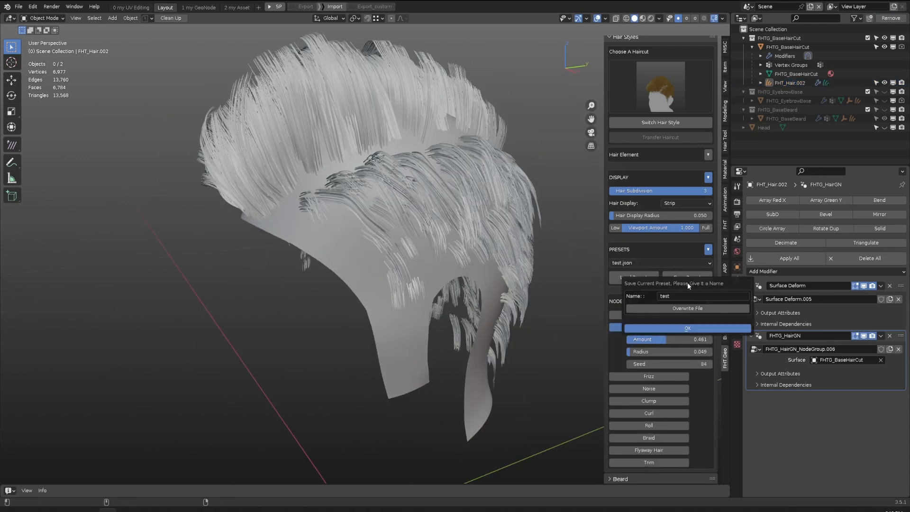
pyautogui.click(658, 328)
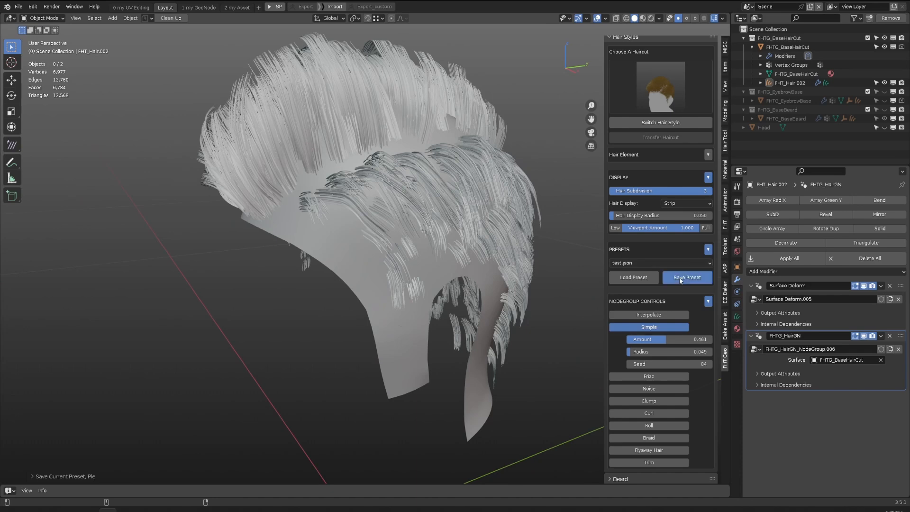
pyautogui.click(687, 278)
pyautogui.click(678, 327)
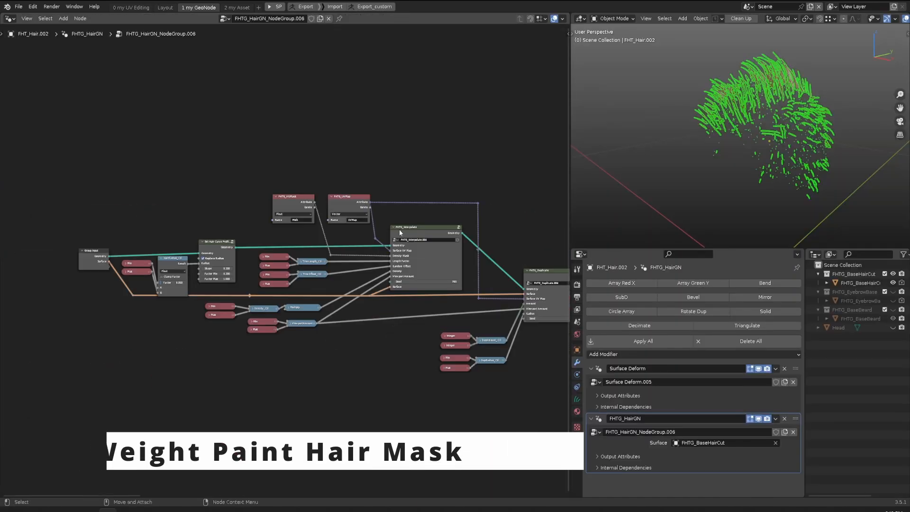
# Examine the FHTG_VGMask connection to the Interpolate node's Density Mask and open the base haircut's vertex group data
pyautogui.scroll(4, 399, 232)
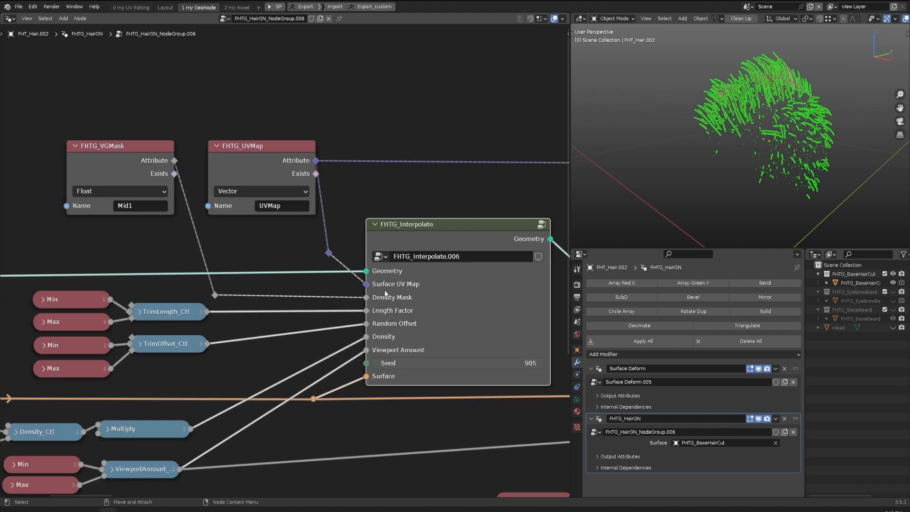
pyautogui.moveTo(224, 244); pyautogui.dragTo(230, 148, button='middle')
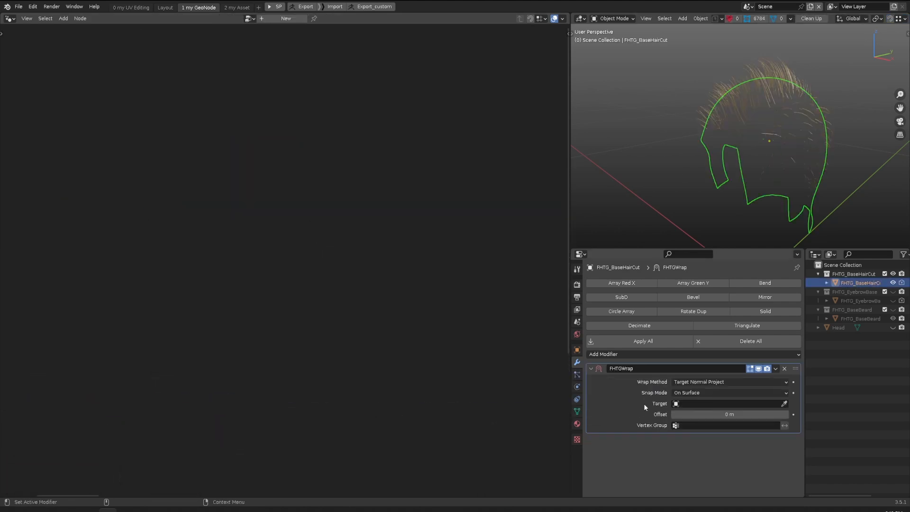
pyautogui.click(577, 411)
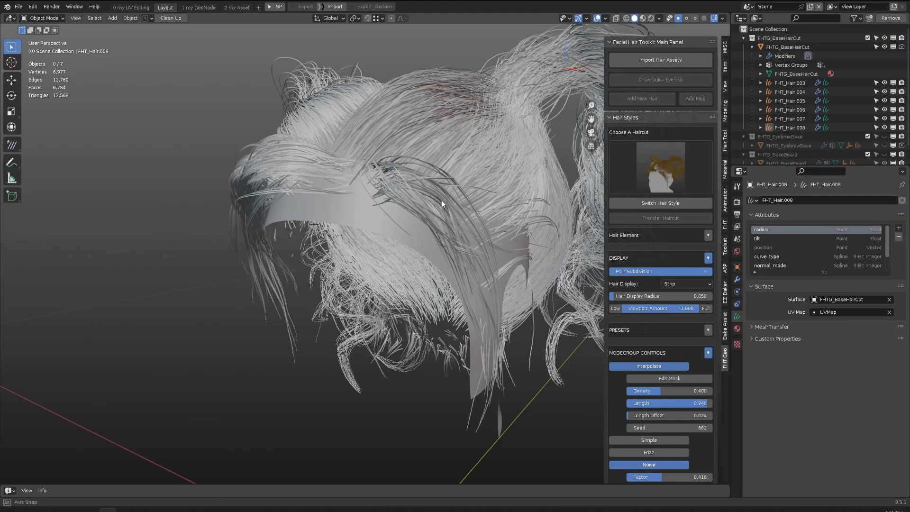
# Select the FHT_Hair.004 hair element and set its Viewport Amount to low
pyautogui.moveTo(441, 201); pyautogui.dragTo(444, 246, button='middle')
pyautogui.click(444, 246)
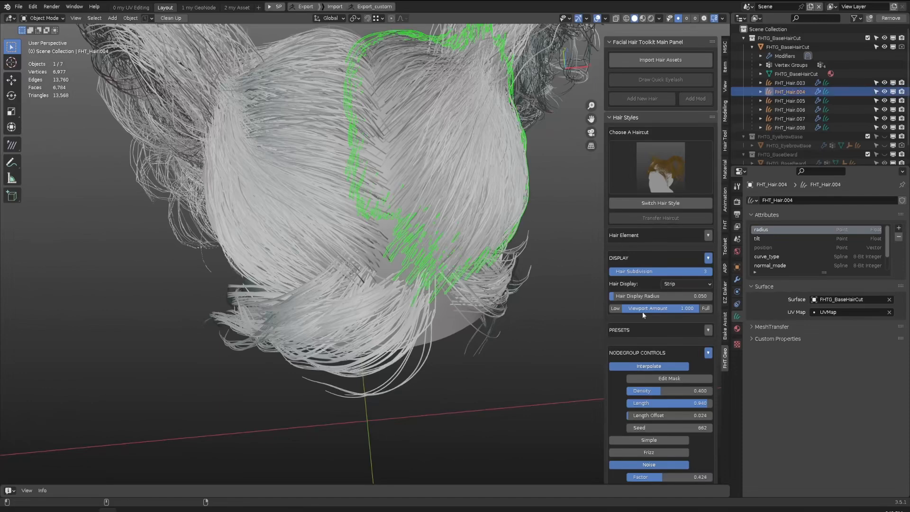
pyautogui.click(615, 308)
pyautogui.moveTo(411, 212); pyautogui.dragTo(422, 166, button='middle')
pyautogui.hotkey('ctrl', 'z')
pyautogui.hotkey('ctrl', 'z')
pyautogui.hotkey('ctrl', 'shift', 'z')
pyautogui.hotkey('ctrl', 'shift', 'z')
# Check the mask attribute name of FHT_Hair.004 in the geometry node workspace and open its interpolation mask for weight painting
pyautogui.hotkey('ctrl', 'pagedown')
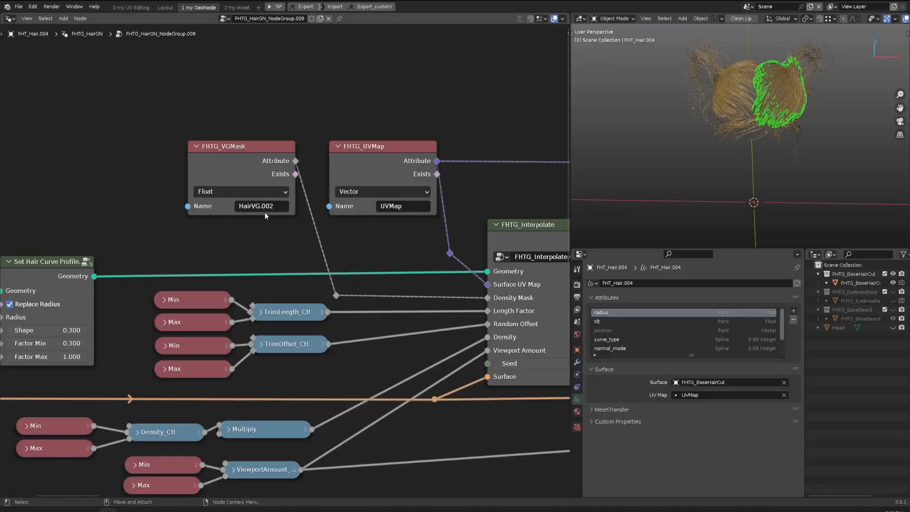
pyautogui.hotkey('ctrl', 'pageup')
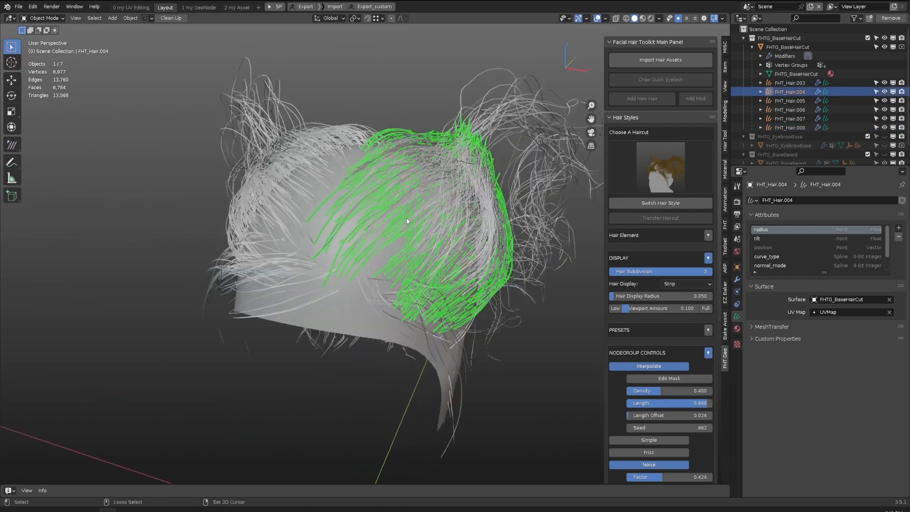
pyautogui.click(669, 378)
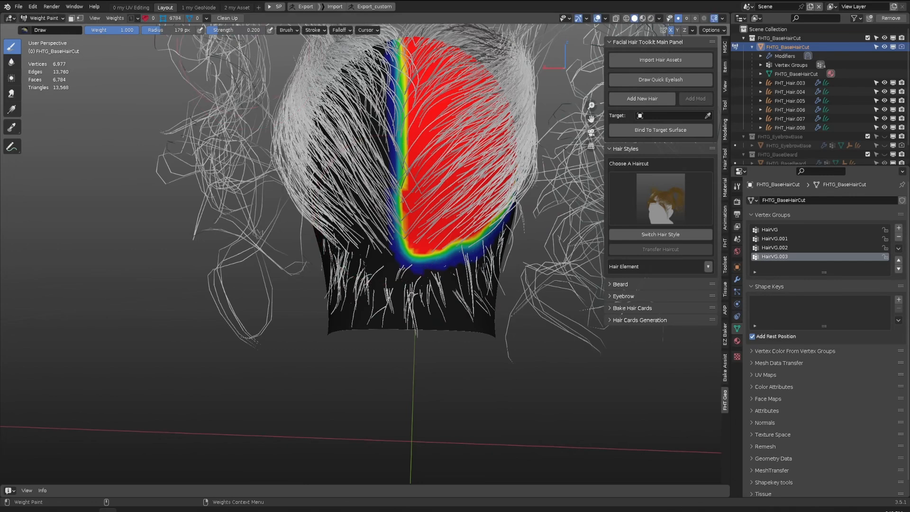
# Undo the mask weight painting back to Object Mode
pyautogui.hotkey('ctrl', 'z')
pyautogui.hotkey('ctrl', 'z')
pyautogui.hotkey('ctrl', 'z')
pyautogui.hotkey('ctrl', 'z')
pyautogui.hotkey('ctrl', 'z')
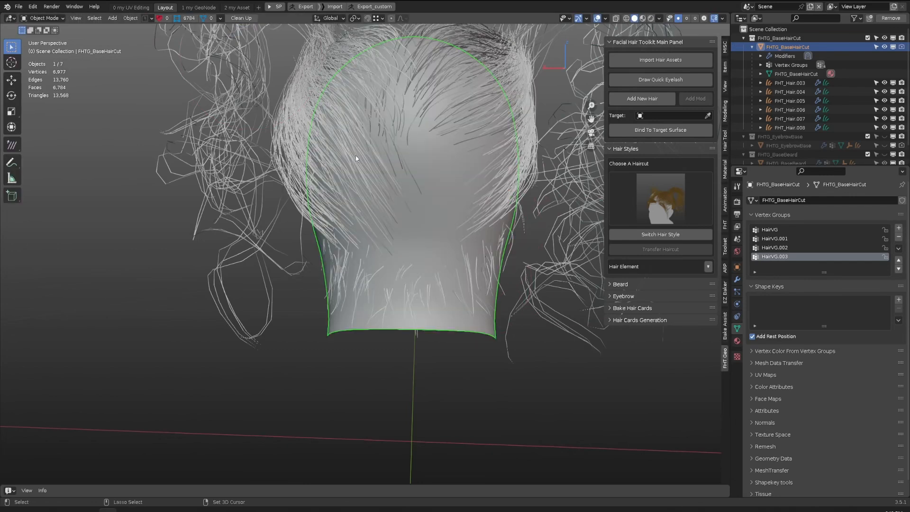
pyautogui.hotkey('ctrl', 'z')
pyautogui.hotkey('ctrl', 'z')
pyautogui.hotkey('ctrl', 'z')
pyautogui.hotkey('ctrl', 'z')
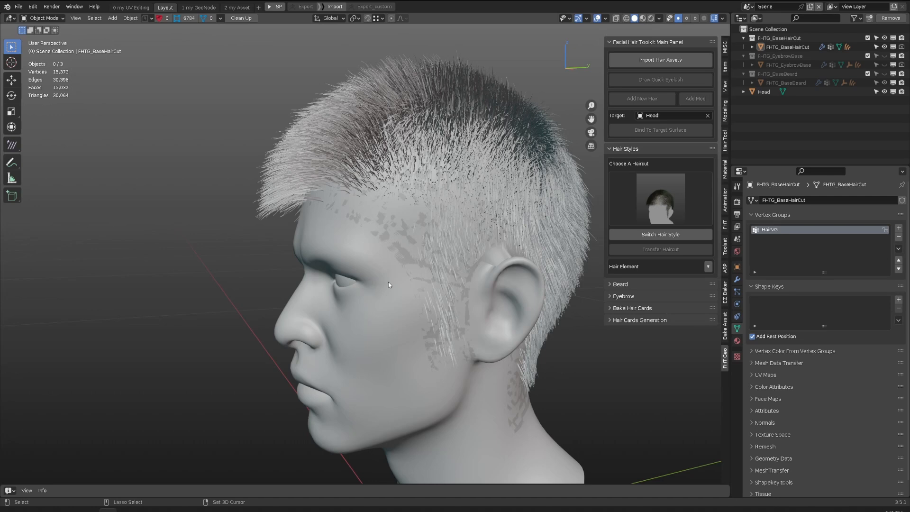
# Select the Head mesh together with the Hair Shorts hair and transfer the haircut to the head
pyautogui.click(383, 325)
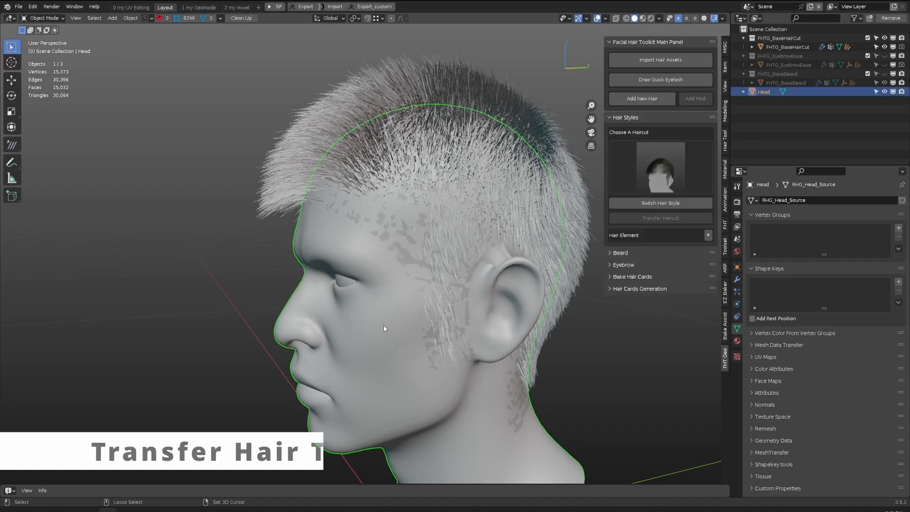
pyautogui.scroll(1, 405, 248)
pyautogui.moveTo(402, 257); pyautogui.dragTo(496, 102, button='middle')
pyautogui.keyDown('shift'); pyautogui.click(496, 101); pyautogui.keyUp('shift')
pyautogui.click(752, 46)
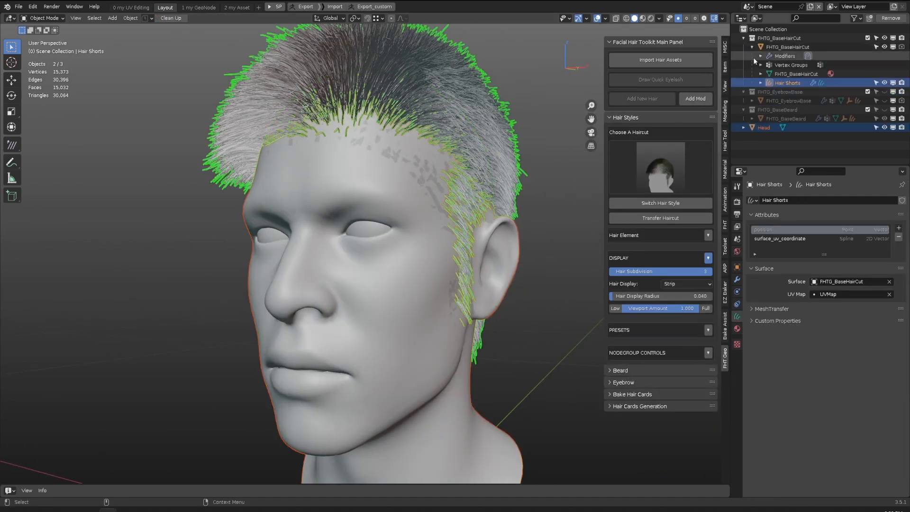
pyautogui.click(645, 218)
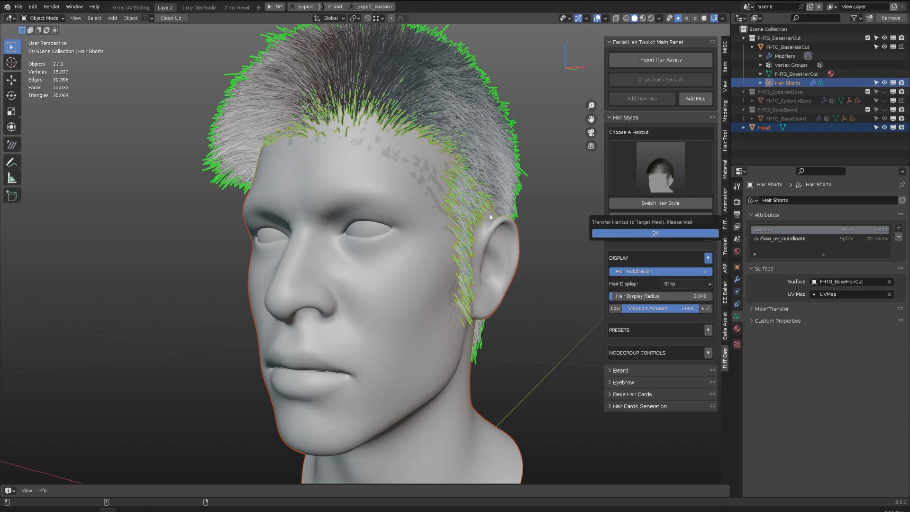
# Inspect the transferred hair on the head from the front and the side
pyautogui.scroll(-3, 448, 206)
pyautogui.click(414, 143)
pyautogui.moveTo(427, 204)
pyautogui.keyDown('alt'); pyautogui.mouseDown()
pyautogui.moveTo(414, 142)
pyautogui.moveTo(456, 161)
pyautogui.moveTo(488, 146)
pyautogui.moveTo(446, 178)
pyautogui.mouseUp(); pyautogui.keyUp('alt')
pyautogui.hotkey('ctrl', 'Tab')
pyautogui.scroll(5, 456, 161)
pyautogui.scroll(-5, 446, 178)
pyautogui.hotkey('ctrl', 'Tab')
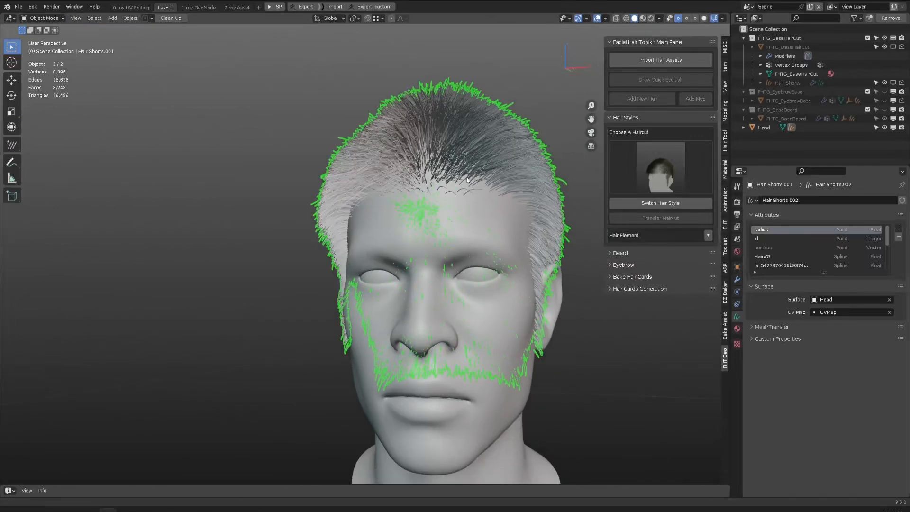
pyautogui.keyDown('alt'); pyautogui.moveTo(583, 206); pyautogui.dragTo(497, 206); pyautogui.keyUp('alt')
pyautogui.click(271, 240)
pyautogui.keyDown('alt'); pyautogui.moveTo(436, 307); pyautogui.dragTo(401, 273, button='middle'); pyautogui.keyUp('alt')
# Hide the transferred Hair Shorts.001 under the Head object and select the original Hair Shorts under the base haircut
pyautogui.click(764, 128)
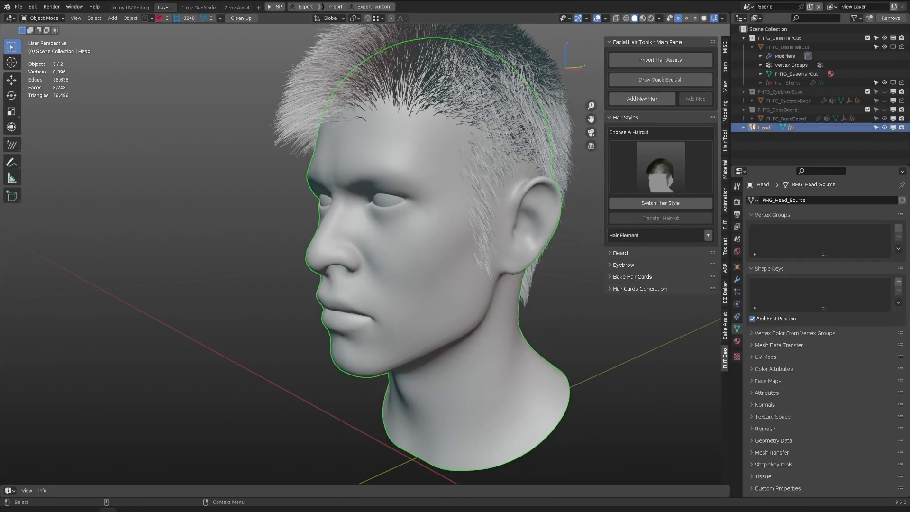
pyautogui.click(744, 127)
pyautogui.click(783, 145)
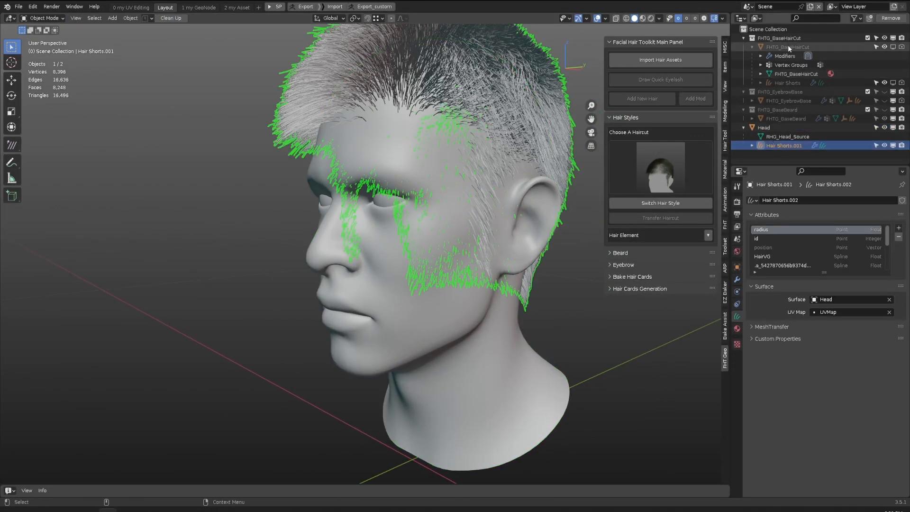
pyautogui.click(884, 145)
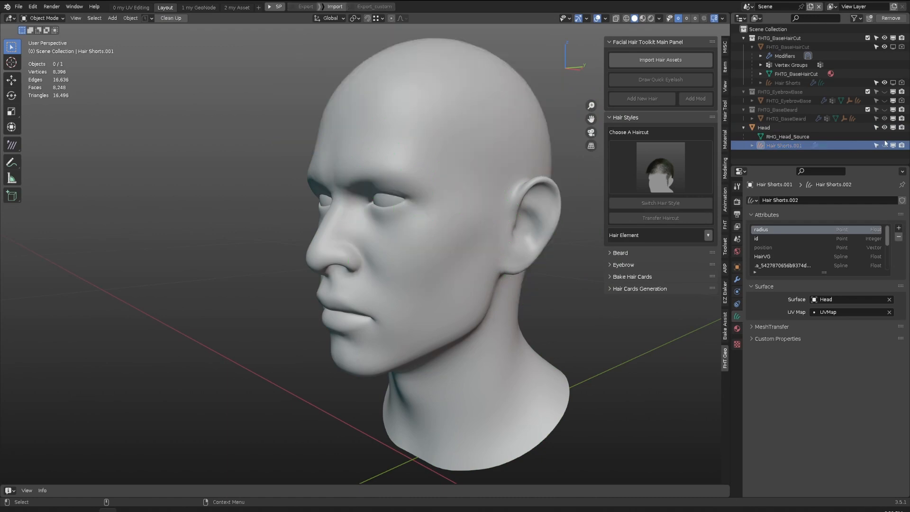
pyautogui.click(782, 82)
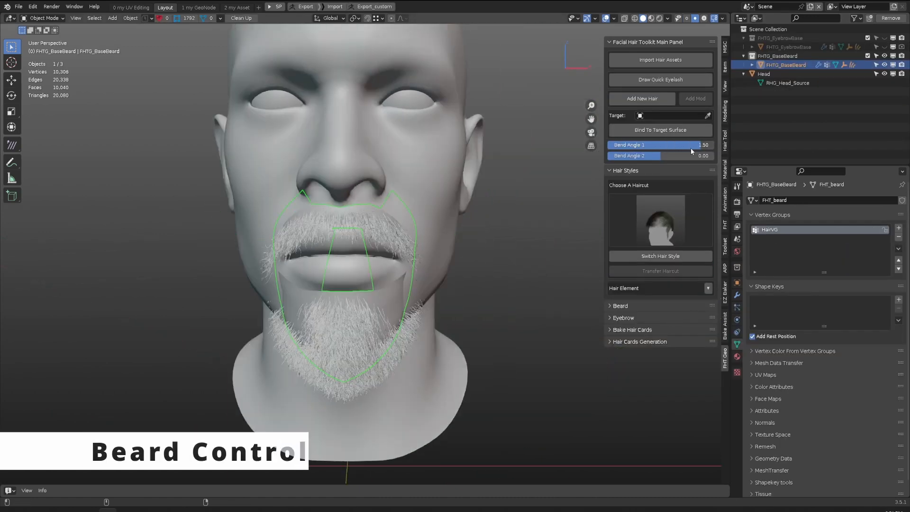
# Set the beard's Bend Angle 1 to -0.07 and Bend Angle 2 to 0.40, pick Head as target, and open the modifier properties
pyautogui.moveTo(689, 148)
pyautogui.mouseDown()
pyautogui.moveTo(650, 155)
pyautogui.moveTo(682, 154)
pyautogui.mouseUp()
pyautogui.click(707, 115)
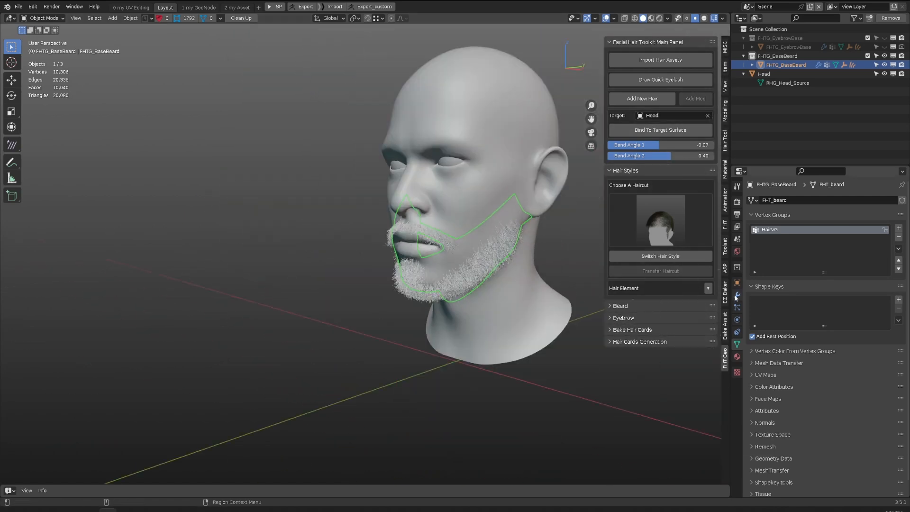
pyautogui.click(736, 295)
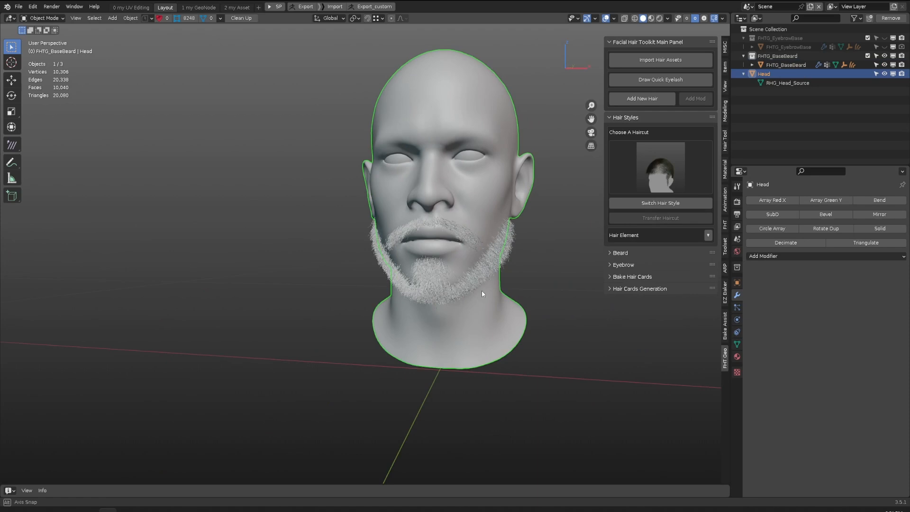
# Move the head sideways along X to test whether the unbound beard follows, and undo the move
pyautogui.hotkey('shift', 'space')
pyautogui.press('g')
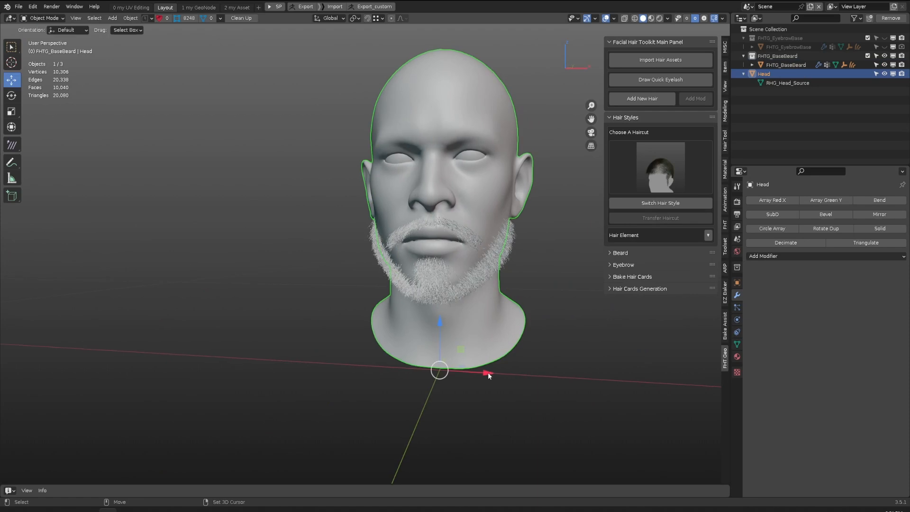
pyautogui.moveTo(487, 371); pyautogui.dragTo(532, 318)
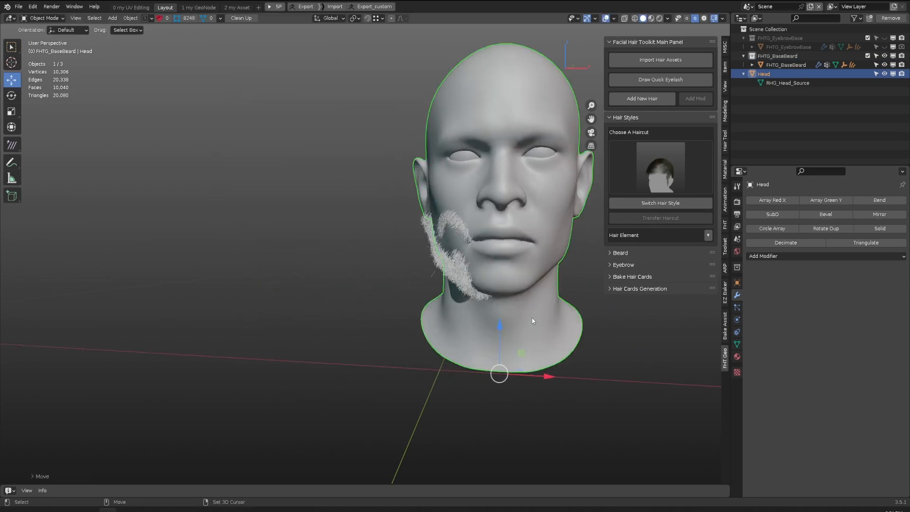
pyautogui.hotkey('ctrl', 'z')
# Bind the beard base to the Head target surface and review its Surface_Bind modifier
pyautogui.keyDown('alt'); pyautogui.moveTo(459, 258); pyautogui.dragTo(412, 256); pyautogui.keyUp('alt')
pyautogui.keyDown('alt'); pyautogui.moveTo(413, 256); pyautogui.dragTo(532, 223, button='right'); pyautogui.keyUp('alt')
pyautogui.keyDown('alt'); pyautogui.moveTo(532, 223); pyautogui.dragTo(518, 230); pyautogui.keyUp('alt')
pyautogui.click(521, 232)
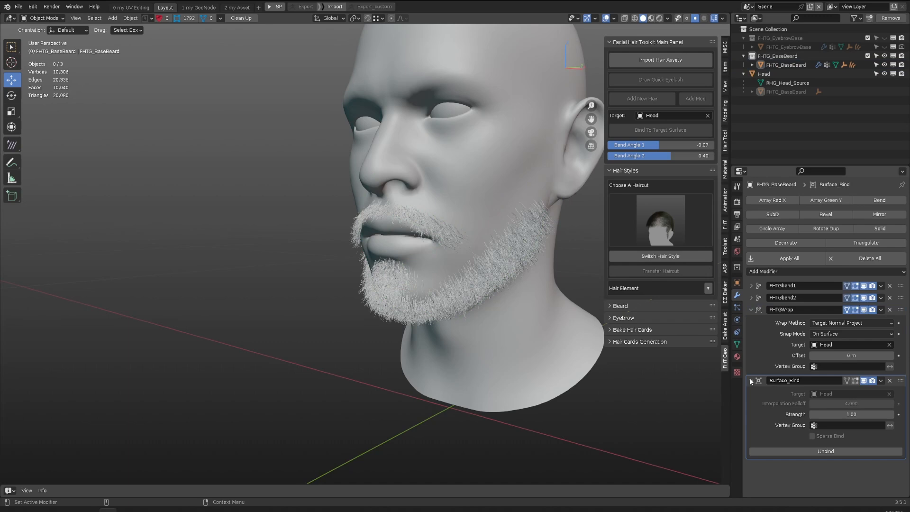
pyautogui.click(750, 381)
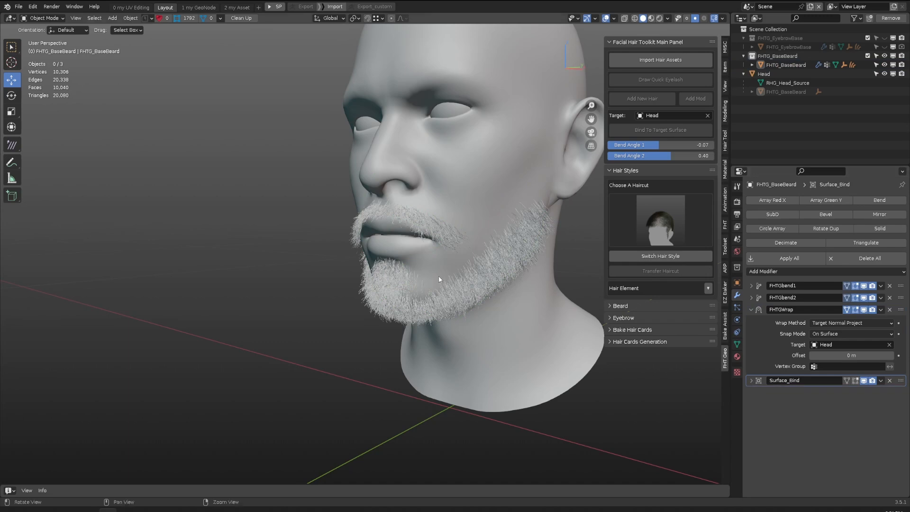
# Test the beard's surface binding by moving the head, and undo the move
pyautogui.keyDown('alt'); pyautogui.moveTo(439, 275); pyautogui.dragTo(512, 272); pyautogui.keyUp('alt')
pyautogui.keyDown('alt'); pyautogui.moveTo(512, 272); pyautogui.dragTo(445, 377, button='right'); pyautogui.keyUp('alt')
pyautogui.click(445, 376)
pyautogui.moveTo(476, 392); pyautogui.dragTo(510, 365)
pyautogui.hotkey('ctrl', 'z')
# Select the beard hair on the face and open the beard controls in place of the hair styles
pyautogui.scroll(2, 479, 320)
pyautogui.keyDown('alt'); pyautogui.moveTo(476, 320); pyautogui.dragTo(446, 303); pyautogui.keyUp('alt')
pyautogui.keyDown('alt'); pyautogui.moveTo(446, 303); pyautogui.dragTo(486, 266, button='right'); pyautogui.keyUp('alt')
pyautogui.keyDown('alt'); pyautogui.moveTo(485, 266); pyautogui.dragTo(521, 227, button='middle'); pyautogui.keyUp('alt')
pyautogui.click(491, 243)
pyautogui.click(629, 120)
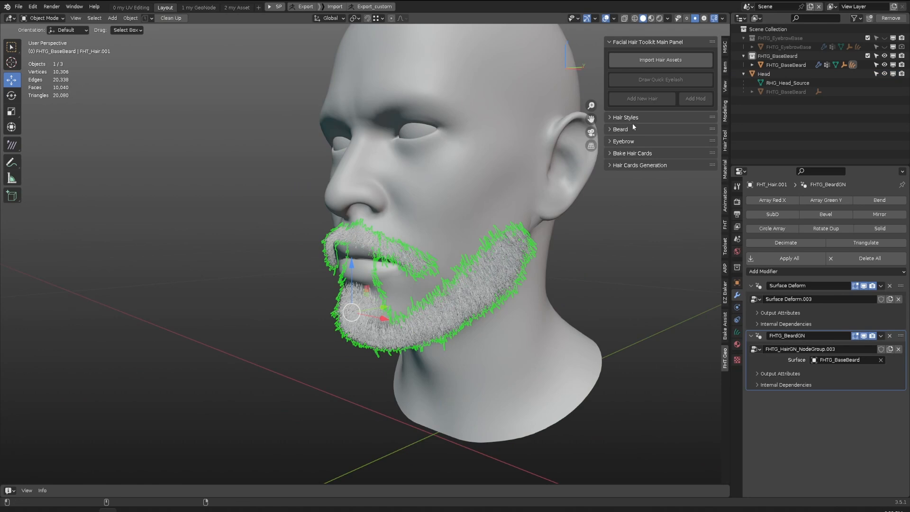
pyautogui.click(620, 129)
# Switch the beard to the chin beard style and open its display controls
pyautogui.click(660, 179)
pyautogui.click(520, 230)
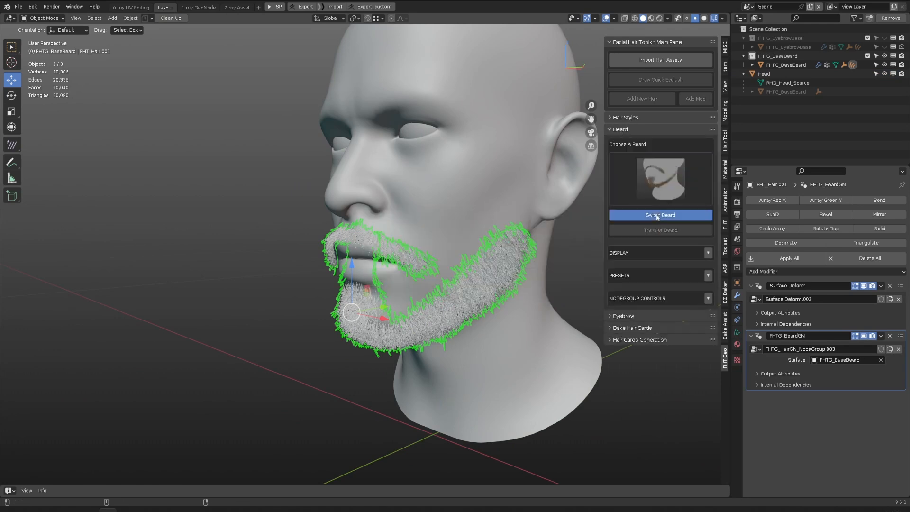
pyautogui.click(656, 216)
pyautogui.hotkey('ctrl', 'z')
pyautogui.moveTo(482, 257); pyautogui.dragTo(443, 243, button='middle')
pyautogui.click(622, 255)
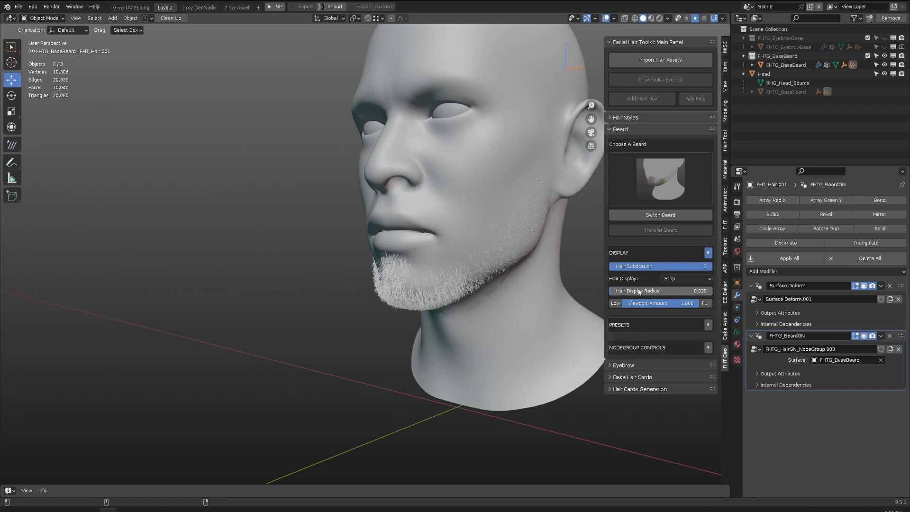
# Set the beard's viewport amount to low and back to full, and close its display controls
pyautogui.click(616, 303)
pyautogui.click(706, 303)
pyautogui.click(708, 253)
# Examine the beard's preset list, keeping Regular Straight Hair.json selected, and its node group controls
pyautogui.click(708, 275)
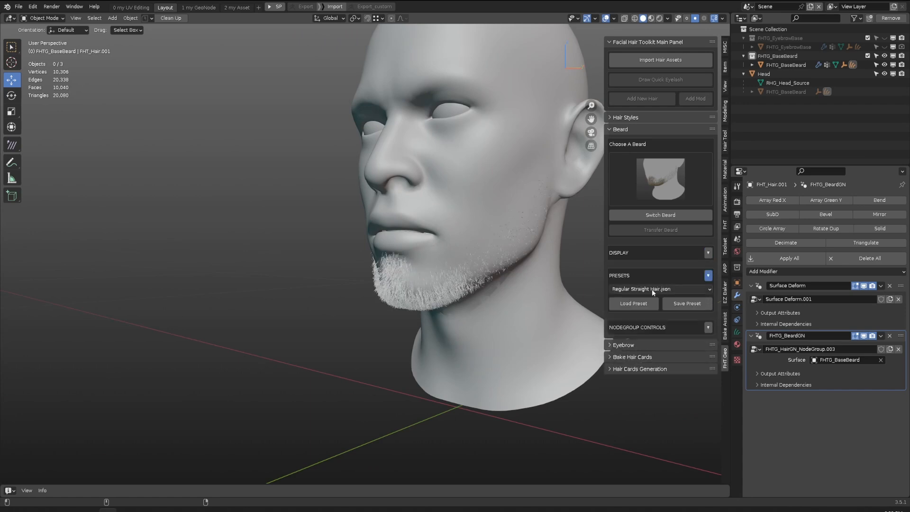
pyautogui.click(641, 290)
pyautogui.keyDown('shift'); pyautogui.moveTo(611, 265); pyautogui.dragTo(607, 284, button='middle'); pyautogui.keyUp('shift')
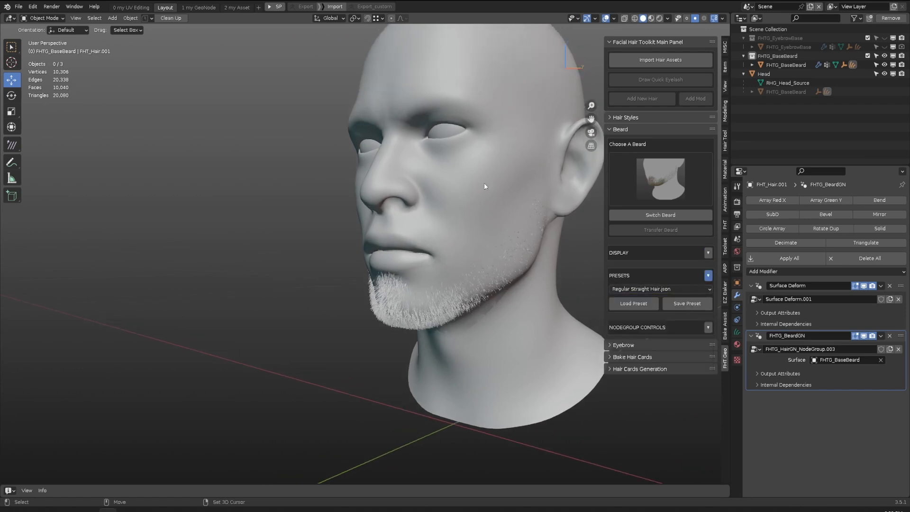
pyautogui.click(662, 290)
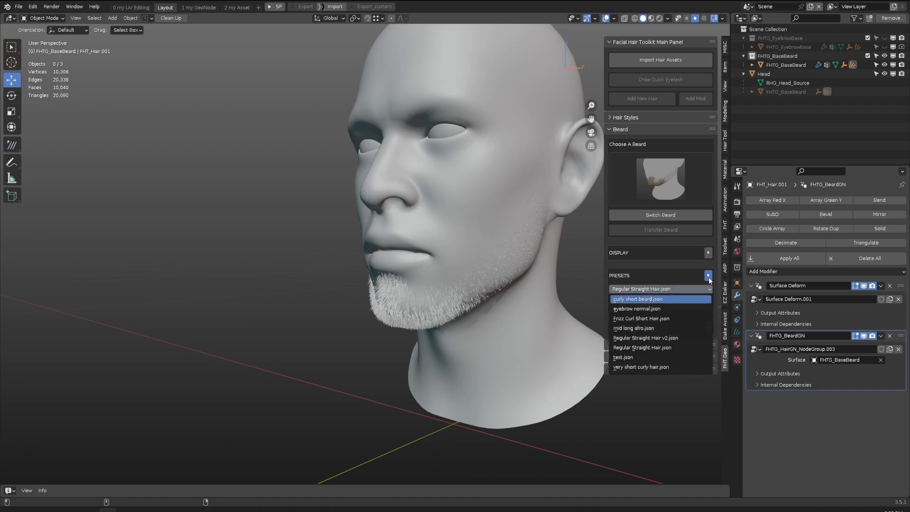
pyautogui.click(647, 347)
pyautogui.click(708, 276)
pyautogui.click(708, 296)
pyautogui.scroll(-5, 647, 326)
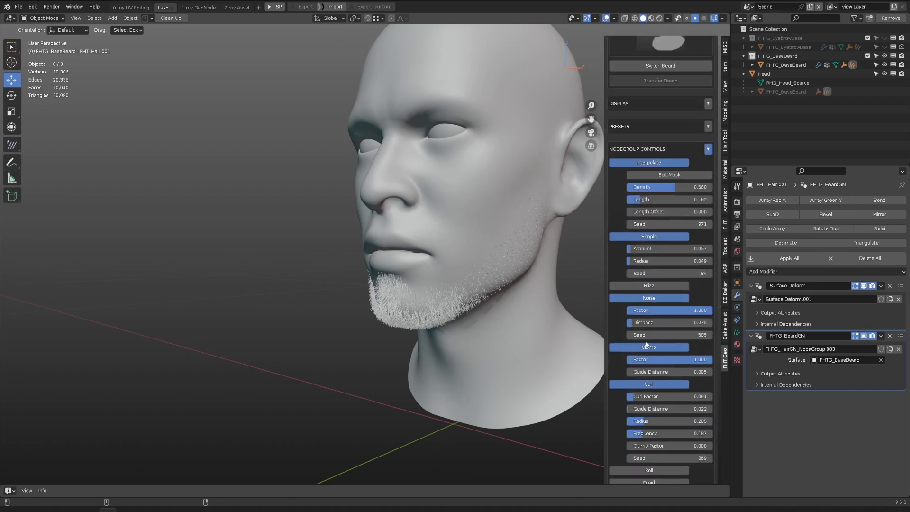
pyautogui.click(708, 213)
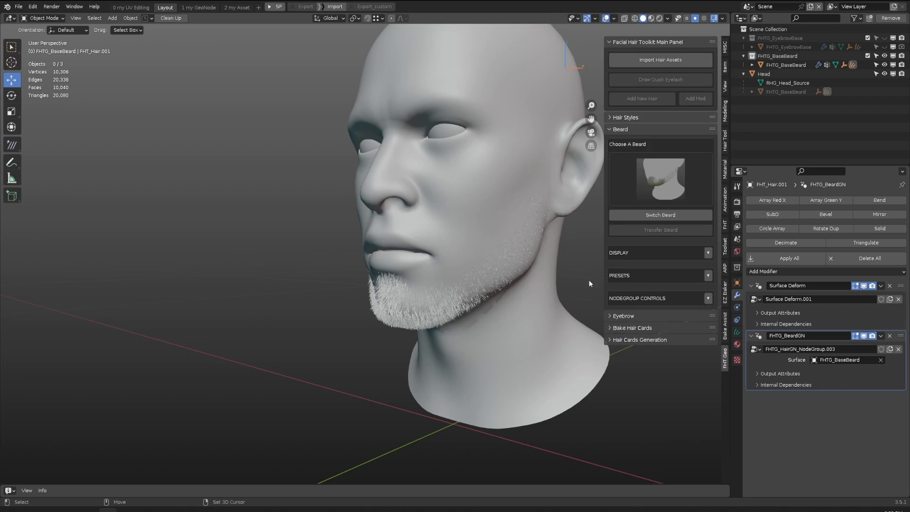
# Delete the FHTG_BaseBeard collection with its beard and close the beard controls
pyautogui.click(783, 56)
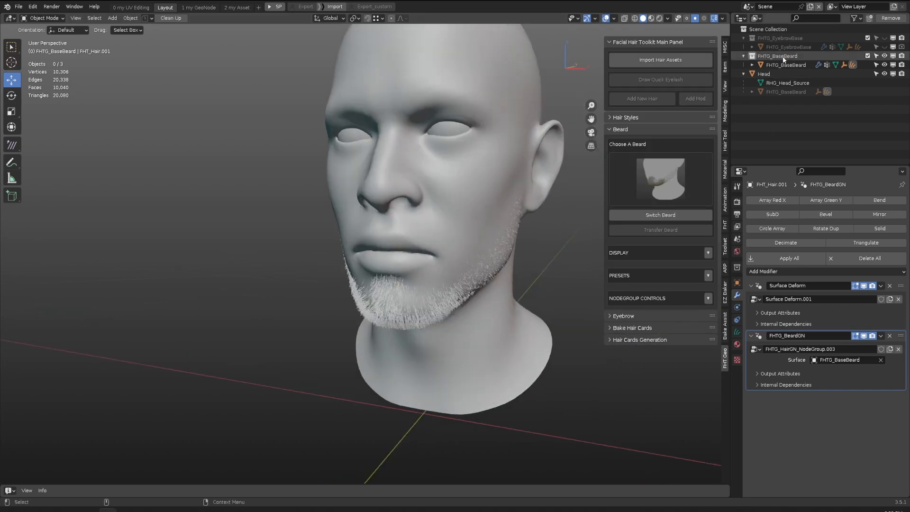
pyautogui.press('Delete')
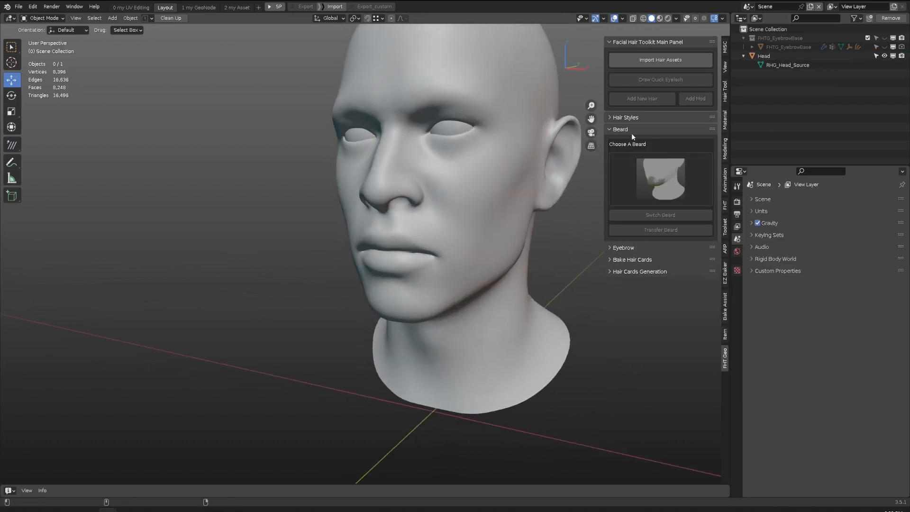
pyautogui.click(631, 130)
# Show the FHTG_EyebrowBase collection and open the eyebrow controls for its hair
pyautogui.click(884, 38)
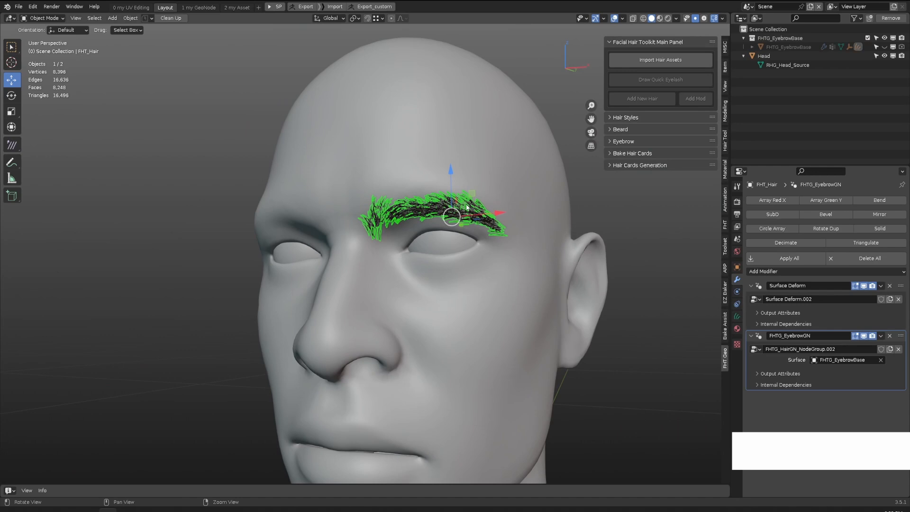
pyautogui.click(622, 141)
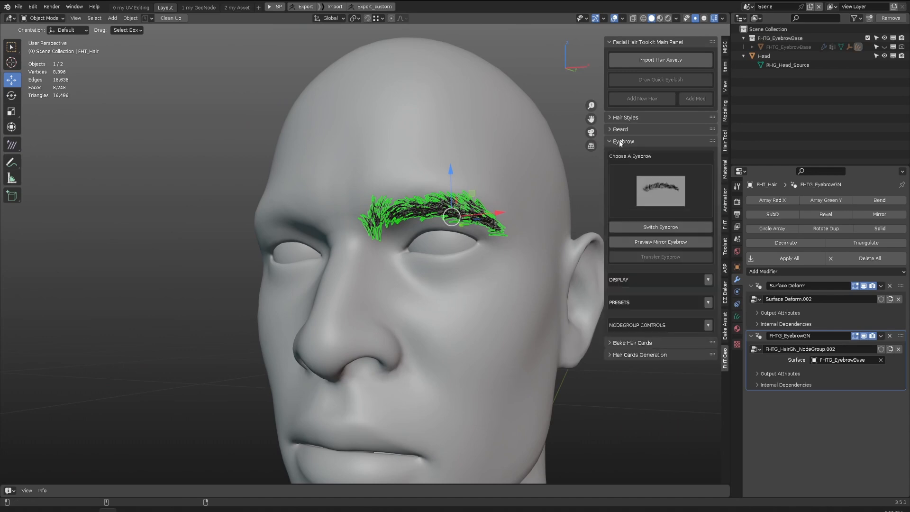
pyautogui.scroll(3, 420, 225)
pyautogui.moveTo(420, 225); pyautogui.dragTo(362, 221, button='middle')
pyautogui.press('KP_Decimal')
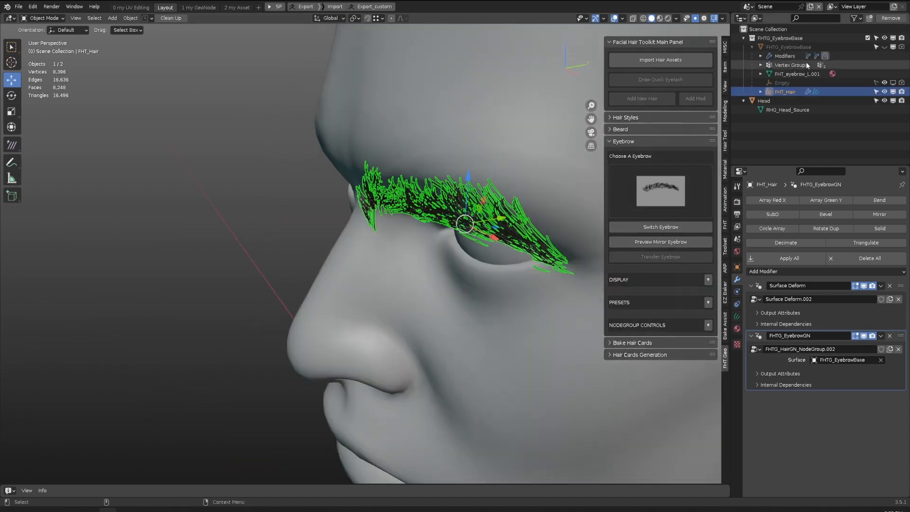
# Unhide and select the eyebrow base mesh, and set its Bend Angle 1 to 1.15
pyautogui.click(884, 47)
pyautogui.click(559, 217)
pyautogui.scroll(-2, 422, 186)
pyautogui.moveTo(559, 217); pyautogui.dragTo(492, 265, button='middle')
pyautogui.moveTo(644, 145); pyautogui.dragTo(686, 148)
pyautogui.moveTo(493, 227); pyautogui.dragTo(492, 265, button='middle')
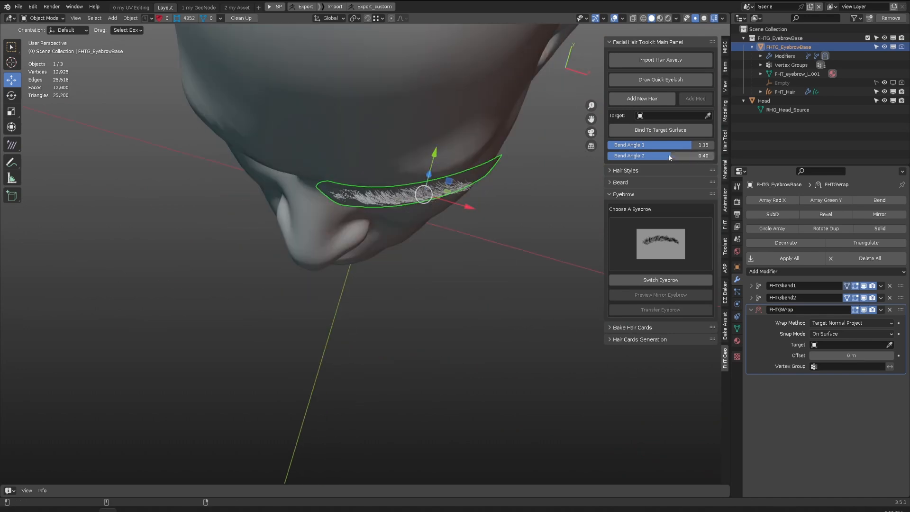
# Set the eyebrow base's Bend Angle 2 to 0.32 to follow the brow's curvature
pyautogui.moveTo(670, 157); pyautogui.dragTo(661, 156)
pyautogui.moveTo(493, 265); pyautogui.dragTo(492, 189, button='middle')
pyautogui.moveTo(656, 158); pyautogui.dragTo(665, 158)
pyautogui.press('Escape')
pyautogui.moveTo(479, 161); pyautogui.dragTo(450, 209, button='middle')
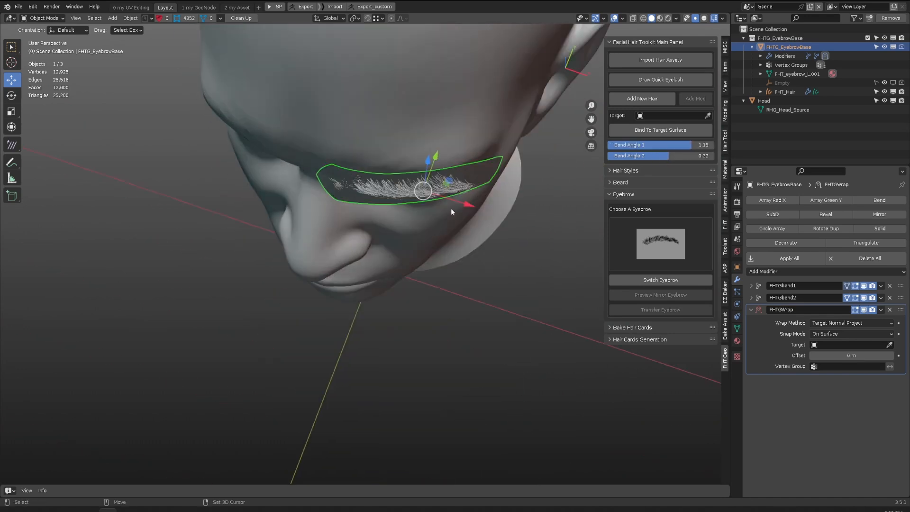
# Rotate and move the eyebrow base so that it fits the brow area above the eye
pyautogui.press('r')
pyautogui.click(507, 183)
pyautogui.moveTo(535, 192); pyautogui.dragTo(555, 166, button='middle')
pyautogui.press('g')
pyautogui.click(519, 144)
pyautogui.click(543, 159)
pyautogui.click(555, 166)
pyautogui.scroll(2, 502, 161)
pyautogui.moveTo(474, 158)
pyautogui.mouseDown(button='middle')
pyautogui.moveTo(442, 154)
pyautogui.moveTo(459, 203)
pyautogui.moveTo(496, 183)
pyautogui.mouseUp(button='middle')
# Choose a different eyebrow style and switch the fitted eyebrow to it
pyautogui.click(660, 243)
pyautogui.click(560, 337)
pyautogui.click(644, 280)
pyautogui.press('z')
# Select the eyebrow hair and preview its mirrored copy on the other side of the head
pyautogui.scroll(-2, 482, 239)
pyautogui.click(474, 149)
pyautogui.moveTo(476, 156); pyautogui.dragTo(455, 170, button='middle')
pyautogui.click(659, 242)
pyautogui.moveTo(390, 181); pyautogui.dragTo(375, 157, button='middle')
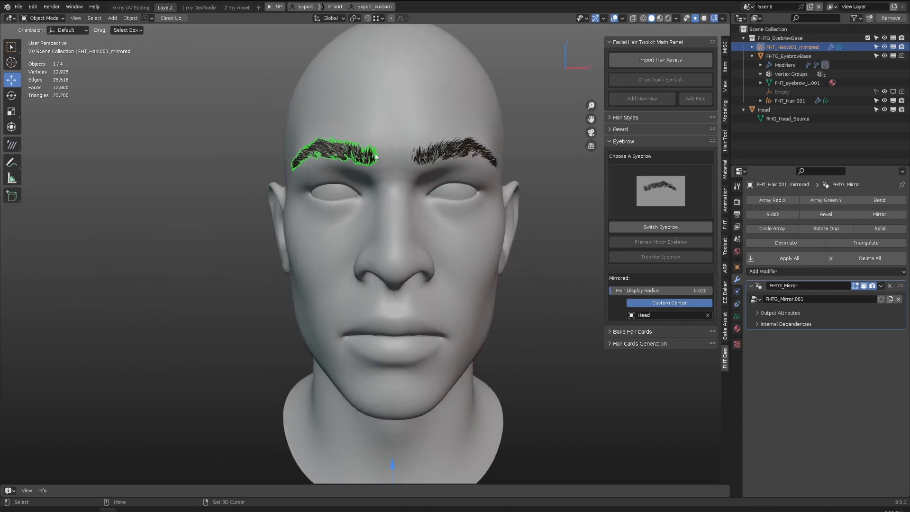
# Select the original eyebrow hair and switch it to the sparse eyebrow style
pyautogui.click(440, 157)
pyautogui.moveTo(439, 160)
pyautogui.mouseDown(button='middle')
pyautogui.moveTo(481, 179)
pyautogui.moveTo(444, 148)
pyautogui.mouseUp(button='middle')
pyautogui.click(660, 190)
pyautogui.click(645, 245)
pyautogui.click(628, 226)
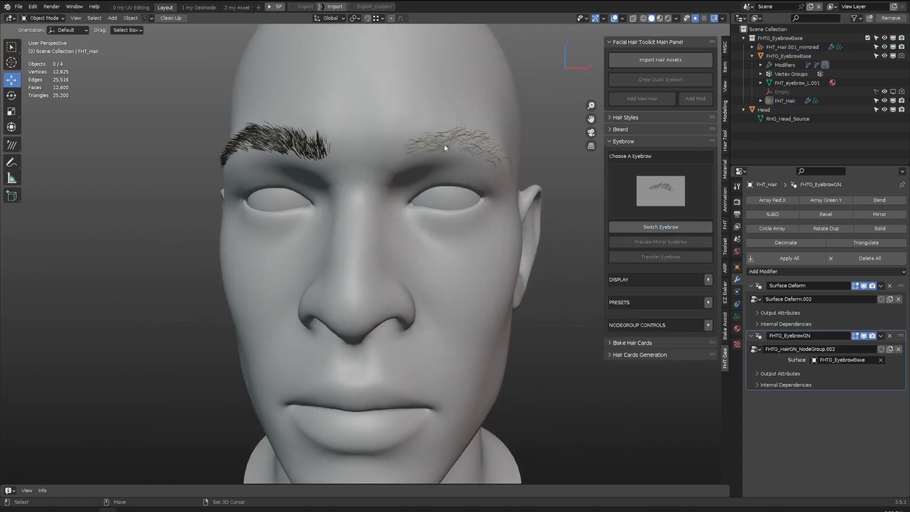
# Preview the mirrored copy of the sparse eyebrow, using the Head as custom center
pyautogui.click(493, 151)
pyautogui.click(659, 242)
pyautogui.moveTo(602, 229); pyautogui.dragTo(521, 189, button='middle')
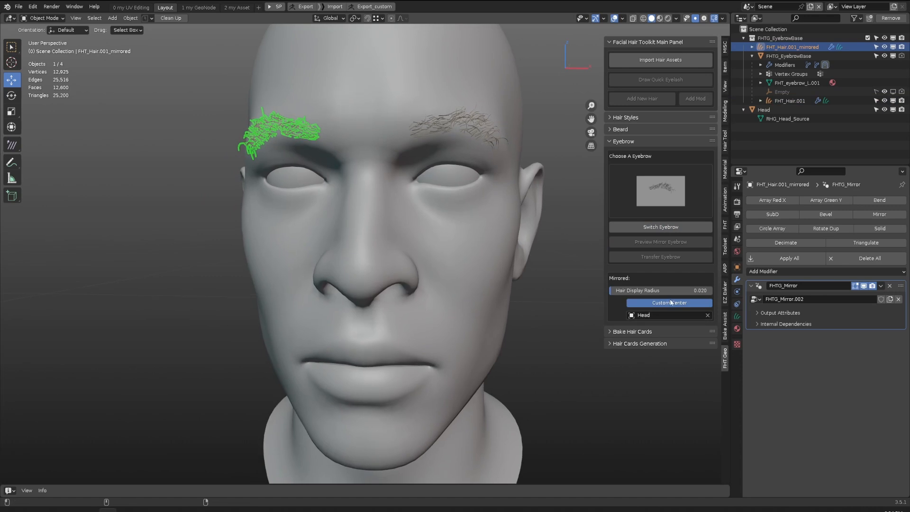
# Use the Cube as the mirrored eyebrow's custom center and move the cube to test the mirroring
pyautogui.keyDown('alt'); pyautogui.moveTo(393, 182); pyautogui.dragTo(459, 123); pyautogui.keyUp('alt')
pyautogui.keyDown('alt'); pyautogui.moveTo(460, 123); pyautogui.dragTo(429, 209, button='right'); pyautogui.keyUp('alt')
pyautogui.keyDown('alt'); pyautogui.moveTo(428, 210); pyautogui.dragTo(481, 210); pyautogui.keyUp('alt')
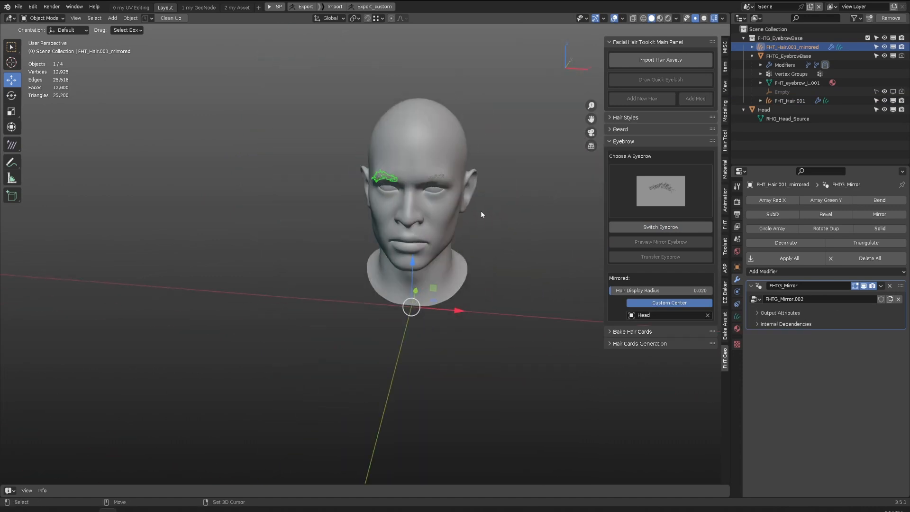
pyautogui.keyDown('alt'); pyautogui.moveTo(481, 211); pyautogui.dragTo(437, 192, button='right'); pyautogui.keyUp('alt')
pyautogui.scroll(3, 437, 194)
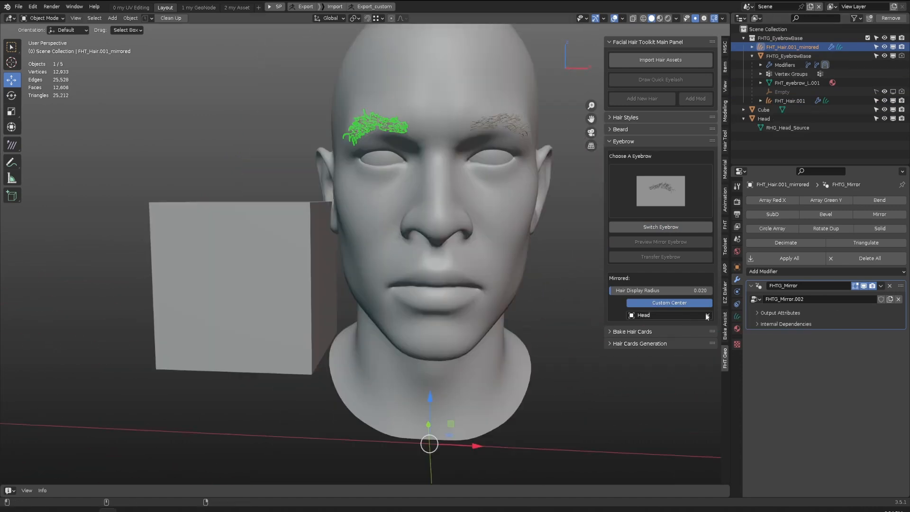
pyautogui.click(265, 272)
pyautogui.moveTo(258, 279); pyautogui.dragTo(296, 272, button='middle')
pyautogui.scroll(-4, 296, 272)
pyautogui.moveTo(340, 272); pyautogui.dragTo(370, 287)
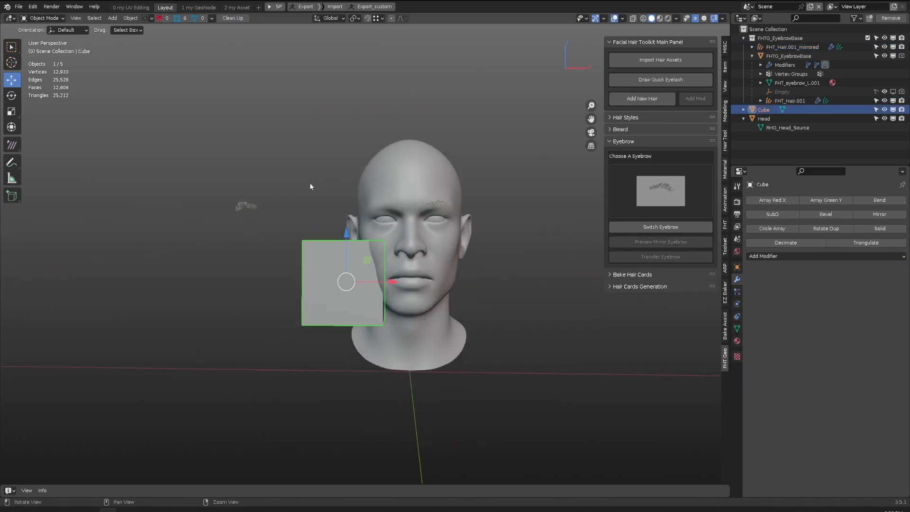
pyautogui.moveTo(369, 282); pyautogui.dragTo(369, 290)
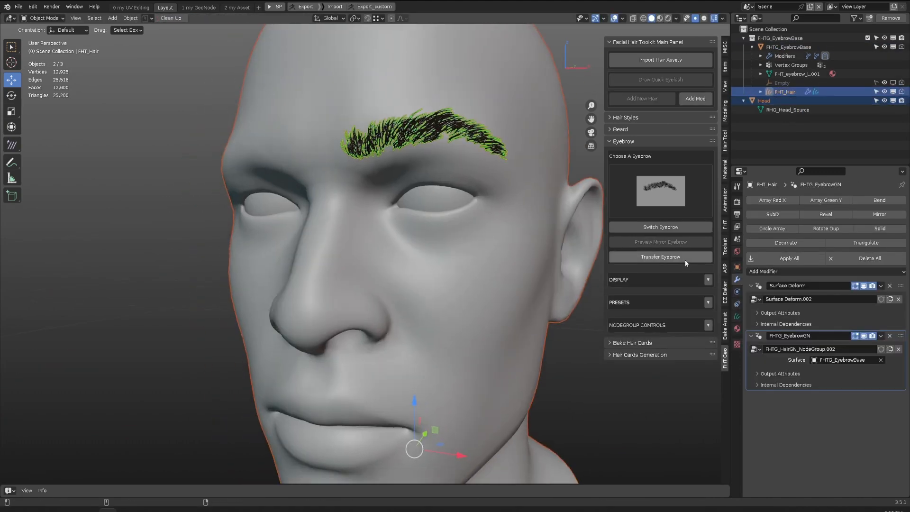
# Transfer the eyebrow to the head mesh with the Mirror option enabled
pyautogui.click(685, 259)
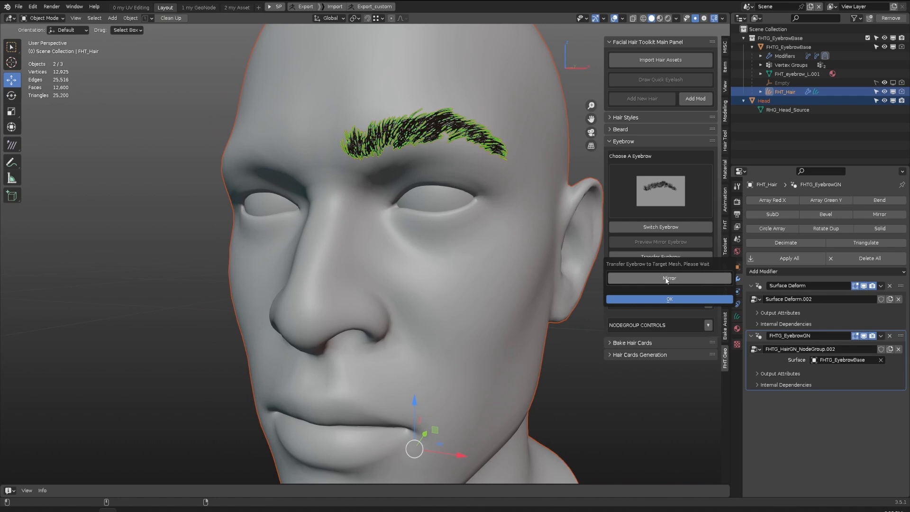
pyautogui.click(649, 299)
pyautogui.moveTo(465, 207)
pyautogui.mouseDown(button='middle')
pyautogui.moveTo(426, 165)
pyautogui.moveTo(458, 130)
pyautogui.moveTo(462, 158)
pyautogui.moveTo(429, 148)
pyautogui.moveTo(462, 122)
pyautogui.mouseUp(button='middle')
# Comb the transferred eyebrow hair on both sides of the face in Sculpt Mode
pyautogui.click(780, 119)
pyautogui.hotkey('ctrl', 'Tab')
pyautogui.scroll(2, 428, 148)
pyautogui.moveTo(421, 135)
pyautogui.mouseDown()
pyautogui.moveTo(558, 150)
pyautogui.moveTo(571, 160)
pyautogui.mouseUp()
pyautogui.moveTo(249, 140); pyautogui.dragTo(280, 139, button='middle')
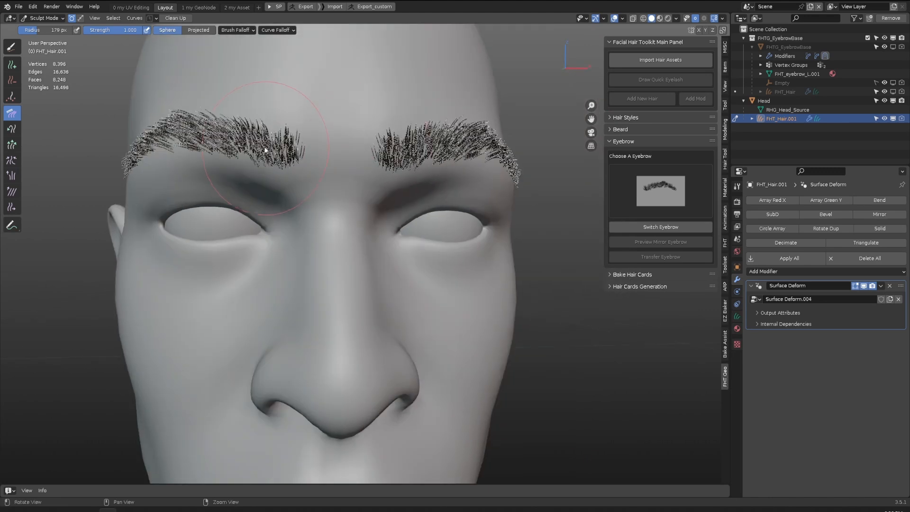
pyautogui.moveTo(280, 139); pyautogui.dragTo(236, 125)
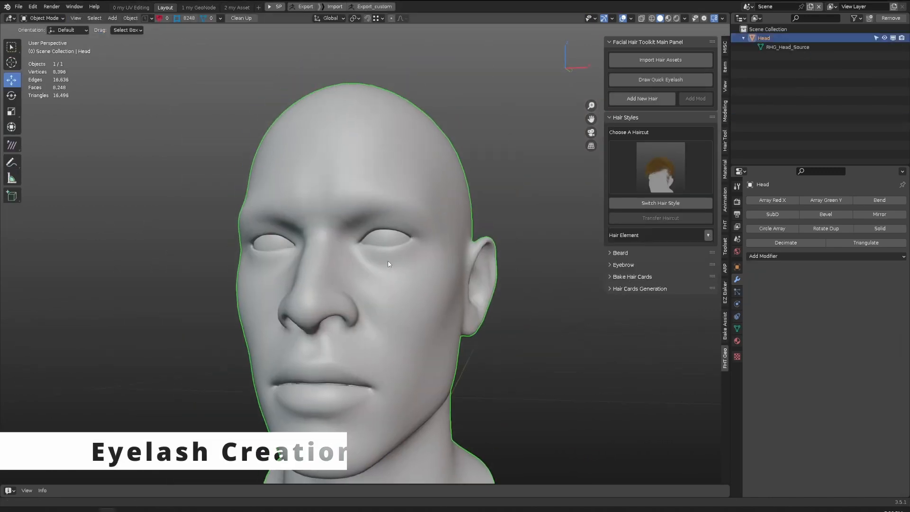
# Start a quick eyelash on the head and draw its curve along the upper eyelid
pyautogui.click(623, 118)
pyautogui.scroll(6, 378, 236)
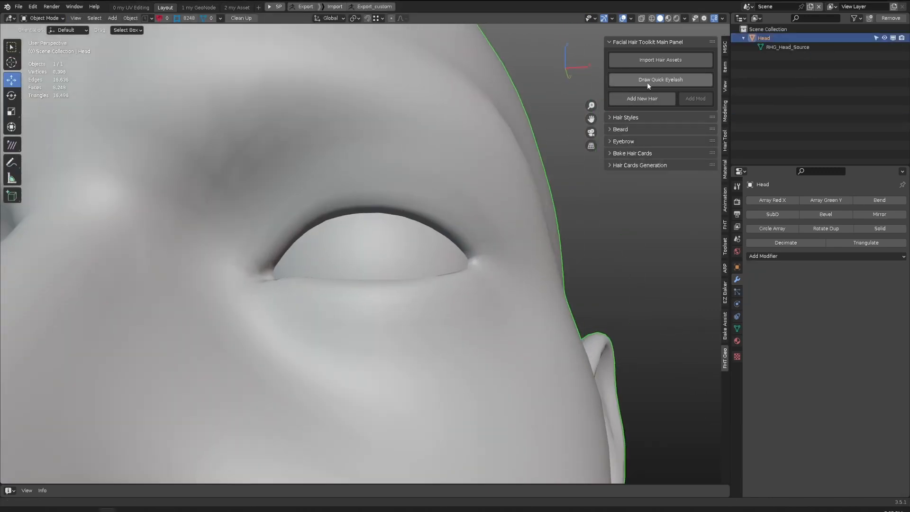
pyautogui.click(660, 80)
pyautogui.moveTo(333, 196); pyautogui.dragTo(268, 266)
pyautogui.moveTo(303, 237)
pyautogui.mouseDown(button='middle')
pyautogui.moveTo(256, 234)
pyautogui.moveTo(360, 260)
pyautogui.moveTo(367, 241)
pyautogui.moveTo(154, 490)
pyautogui.mouseUp(button='middle')
pyautogui.scroll(-4, 303, 237)
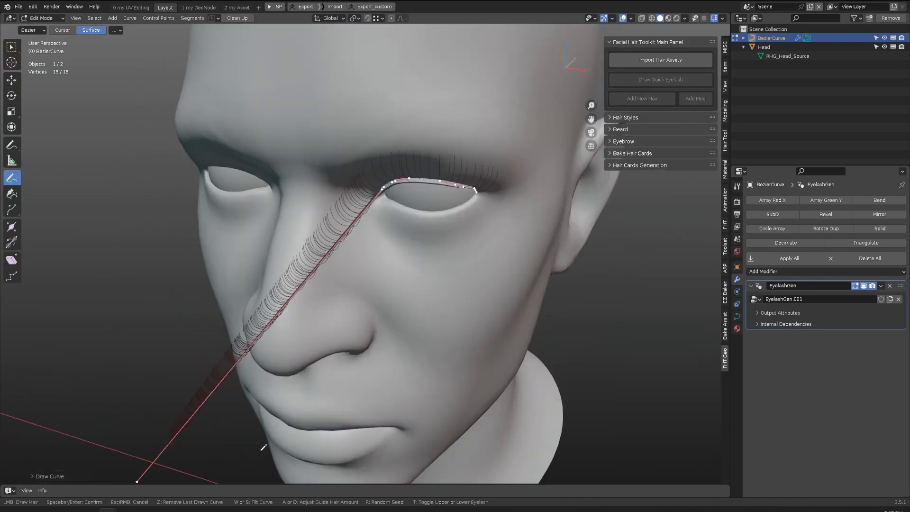
# Remove the last drawn eyelash curve and redraw the stroke along the inner part of the upper eyelid
pyautogui.press('z')
pyautogui.scroll(4, 421, 154)
pyautogui.moveTo(403, 185); pyautogui.dragTo(342, 217)
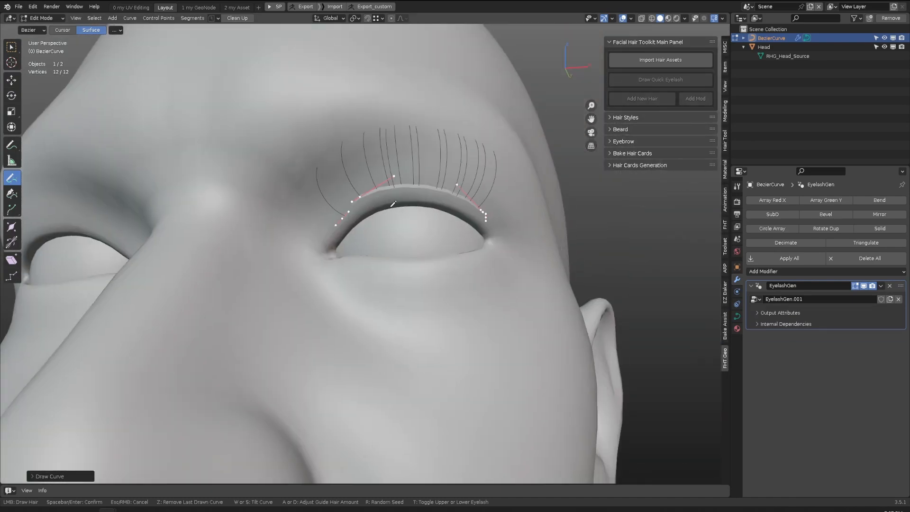
# Adjust the upper eyelash's tilt and guide hair amount, and generate the eyelash
pyautogui.moveTo(391, 207)
pyautogui.mouseDown(button='middle')
pyautogui.moveTo(265, 346)
pyautogui.moveTo(195, 447)
pyautogui.mouseUp(button='middle')
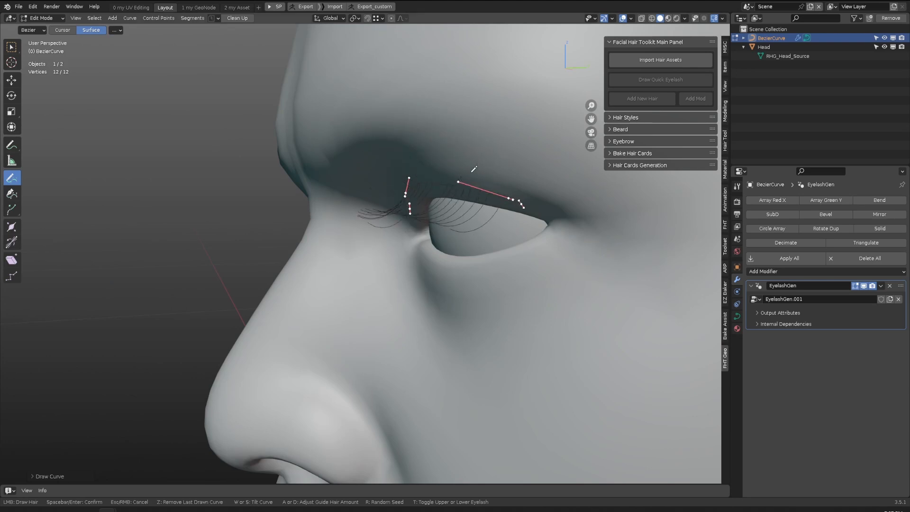
pyautogui.moveTo(474, 169); pyautogui.dragTo(421, 156, button='middle')
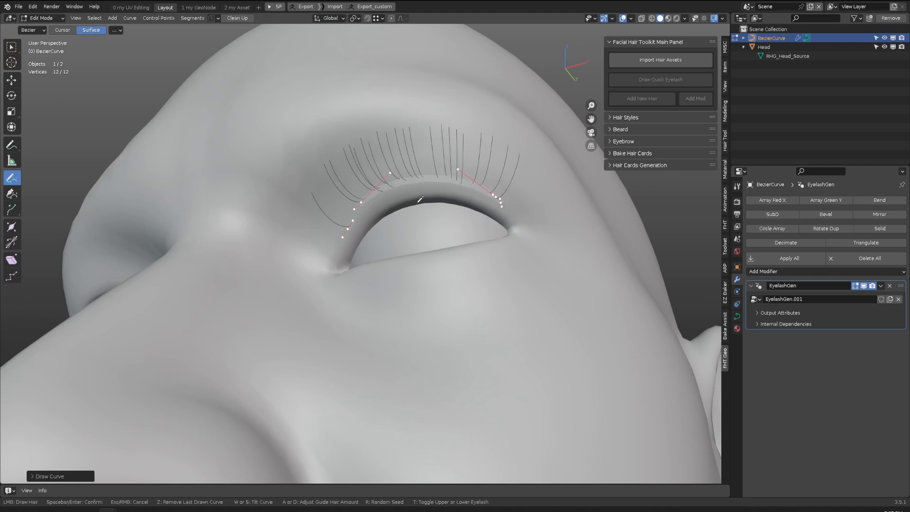
pyautogui.press('d')
pyautogui.press('d')
pyautogui.moveTo(426, 189); pyautogui.dragTo(444, 395, button='middle')
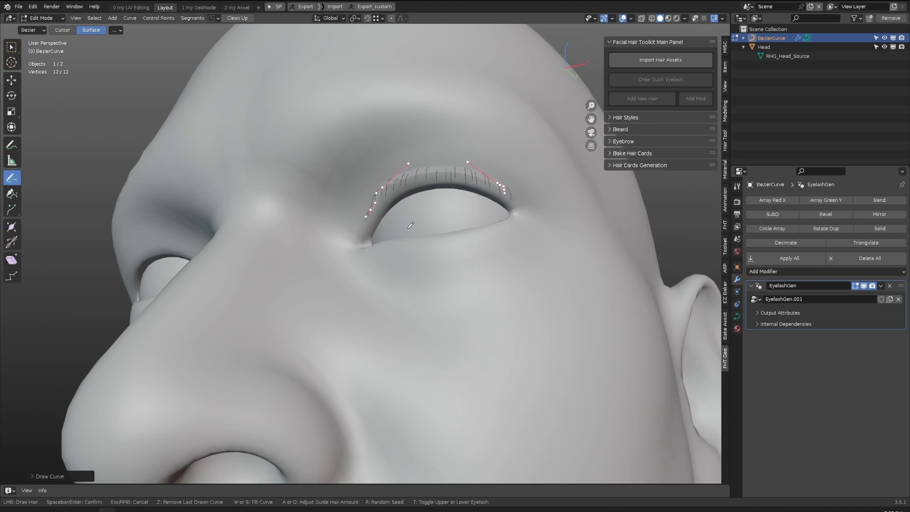
pyautogui.moveTo(410, 224)
pyautogui.mouseDown(button='middle')
pyautogui.moveTo(458, 148)
pyautogui.moveTo(417, 182)
pyautogui.moveTo(472, 166)
pyautogui.mouseUp(button='middle')
pyautogui.press('space')
# Draw a second quick eyelash along the head's lower eyelid, adjust its tilt and generate it
pyautogui.click(478, 280)
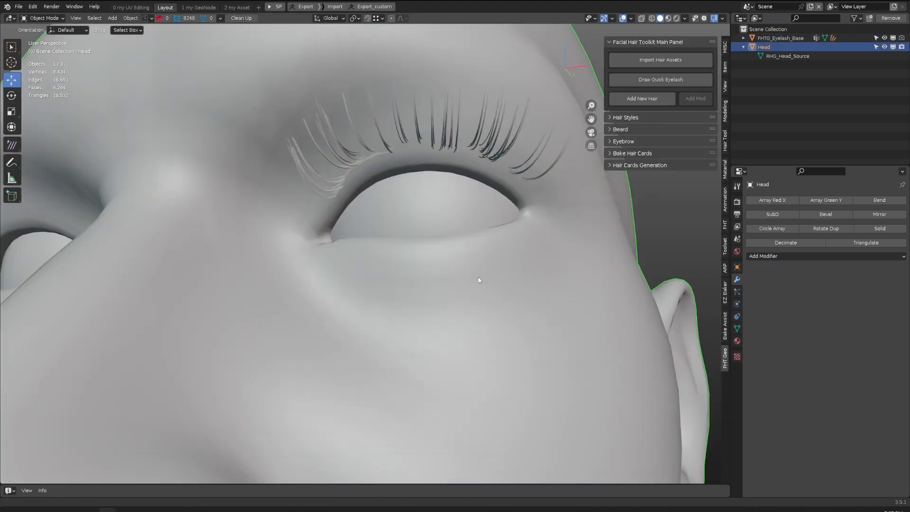
pyautogui.click(659, 80)
pyautogui.moveTo(346, 240); pyautogui.dragTo(344, 241)
pyautogui.moveTo(344, 241)
pyautogui.mouseDown(button='middle')
pyautogui.moveTo(465, 253)
pyautogui.moveTo(430, 254)
pyautogui.mouseUp(button='middle')
pyautogui.press('s')
pyautogui.press('Return')
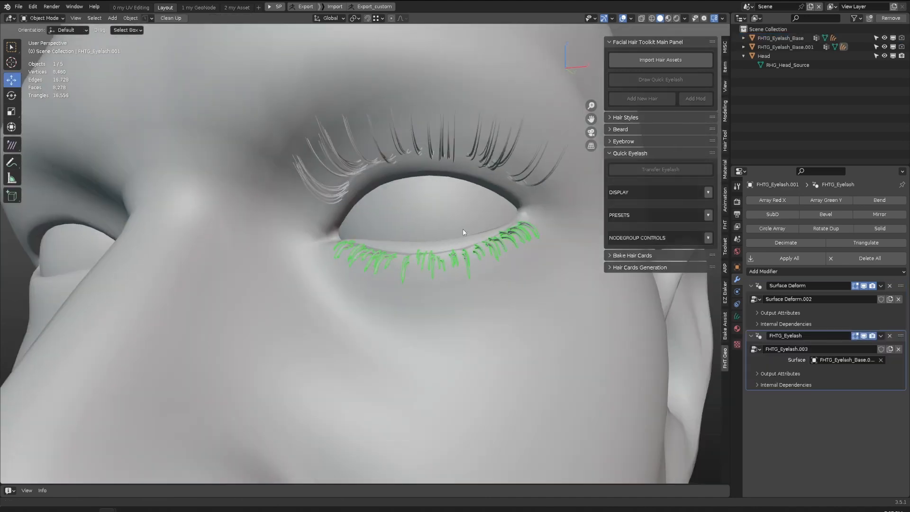
# Enter and leave Sculpt Mode on the lower eyelash, and do the same on the upper eyelash
pyautogui.hotkey('ctrl', 'Tab')
pyautogui.moveTo(478, 239)
pyautogui.mouseDown(button='middle')
pyautogui.moveTo(394, 234)
pyautogui.moveTo(417, 166)
pyautogui.moveTo(417, 121)
pyautogui.mouseUp(button='middle')
pyautogui.hotkey('ctrl', 'Tab')
pyautogui.click(456, 159)
pyautogui.hotkey('ctrl', 'Tab')
pyautogui.hotkey('ctrl', 'Tab')
pyautogui.moveTo(440, 160)
pyautogui.mouseDown(button='middle')
pyautogui.moveTo(431, 206)
pyautogui.moveTo(459, 199)
pyautogui.mouseUp(button='middle')
pyautogui.scroll(1, 431, 206)
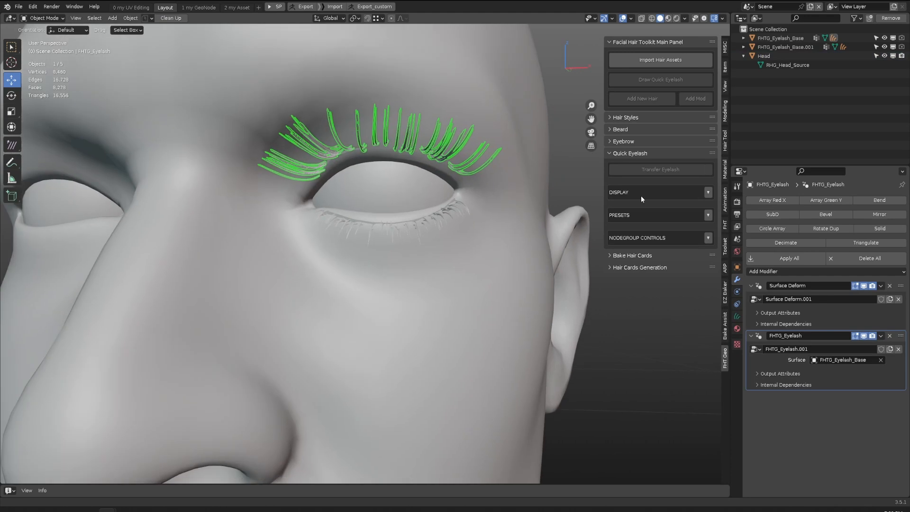
# Adjust the upper eyelash's hair display radius slightly and close its display controls
pyautogui.click(707, 192)
pyautogui.moveTo(635, 231)
pyautogui.mouseDown()
pyautogui.moveTo(647, 232)
pyautogui.moveTo(636, 231)
pyautogui.mouseUp()
pyautogui.click(707, 192)
# Try the eyelash clump.json preset on the upper eyelash and load eyelash default.json back
pyautogui.click(707, 215)
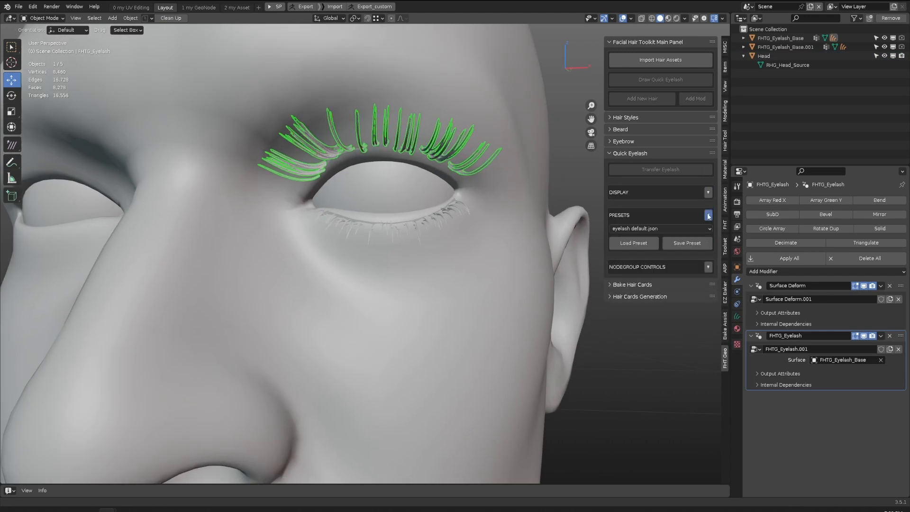
pyautogui.click(640, 229)
pyautogui.click(639, 238)
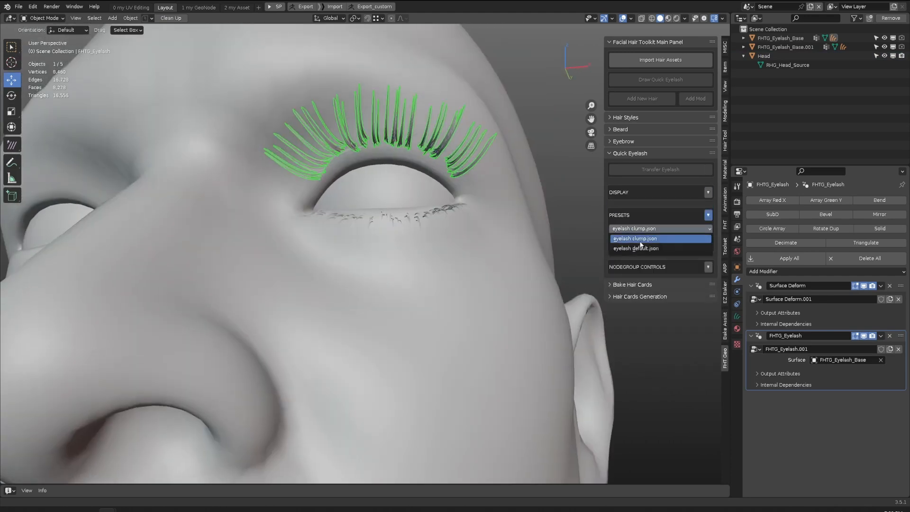
pyautogui.click(641, 240)
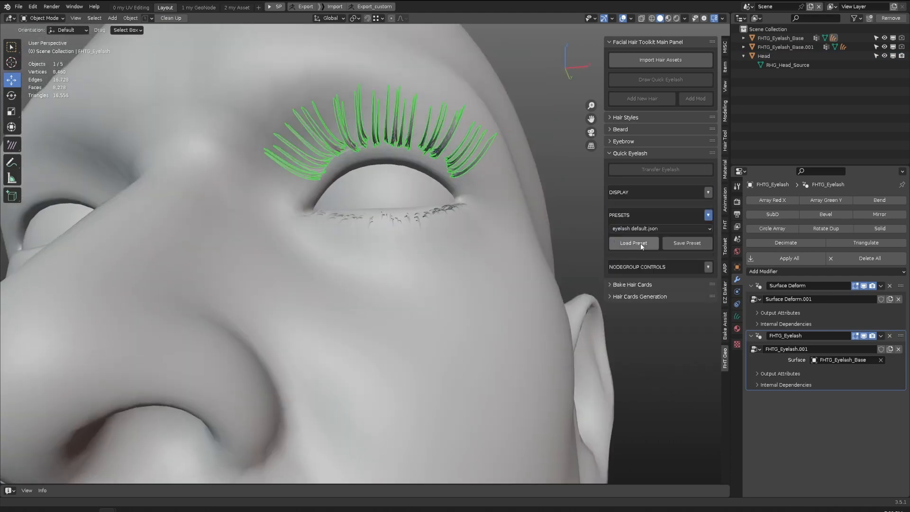
pyautogui.click(640, 243)
# Open the upper eyelash's node group controls and toggle its Mirror option
pyautogui.click(707, 267)
pyautogui.scroll(-4, 661, 371)
pyautogui.click(644, 450)
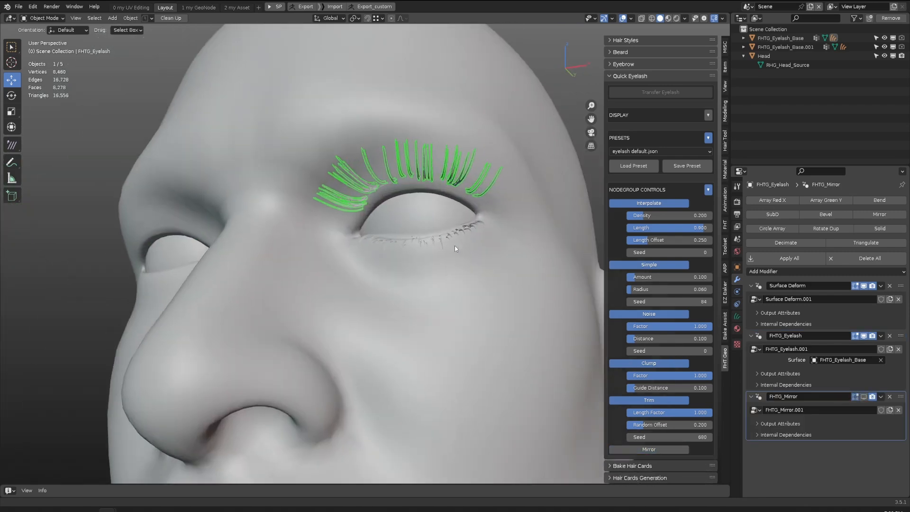
# Transfer the upper eyelash to the head mesh, and show the FHTG_Eyelash_Base object with its outliner entry expanded
pyautogui.moveTo(454, 244); pyautogui.dragTo(554, 238, button='middle')
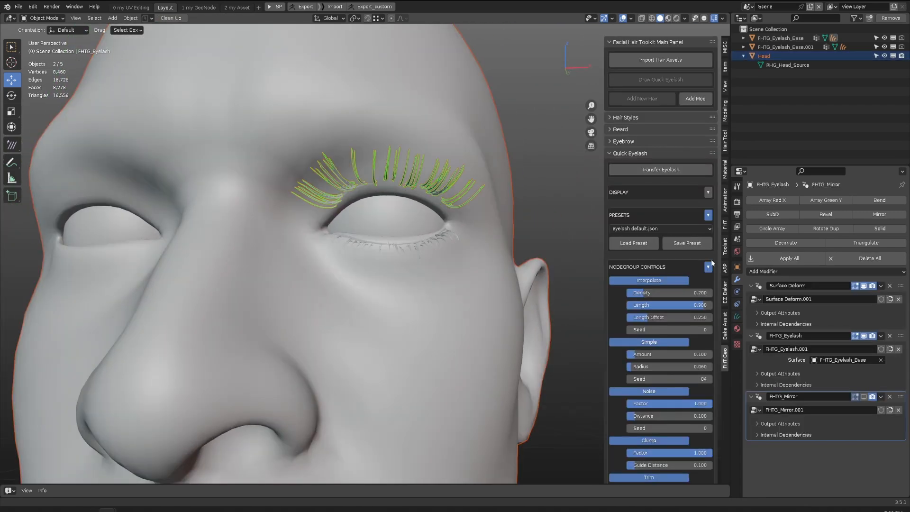
pyautogui.click(709, 266)
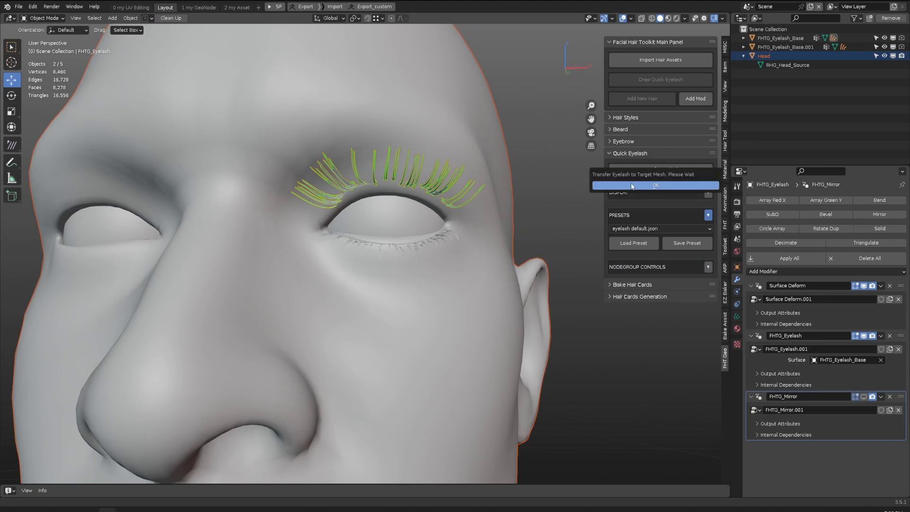
pyautogui.click(631, 186)
pyautogui.moveTo(449, 191); pyautogui.dragTo(390, 176, button='middle')
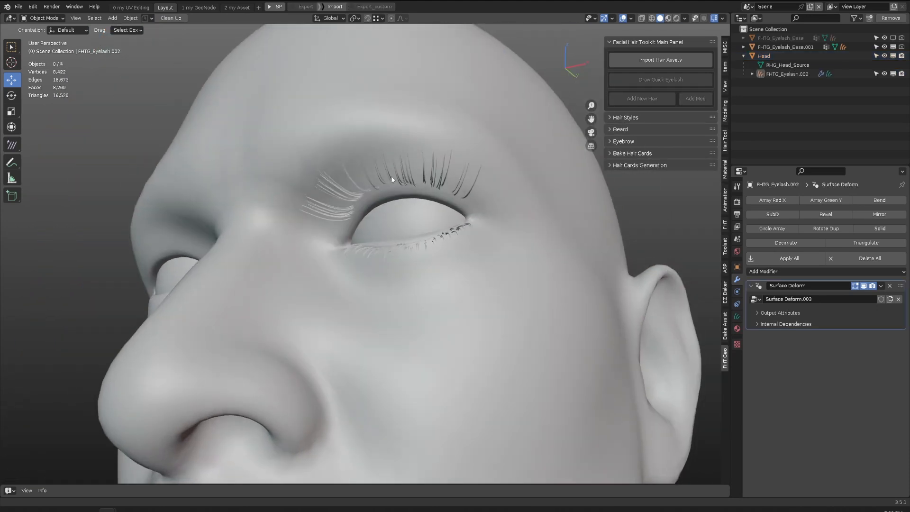
pyautogui.click(892, 38)
pyautogui.click(744, 38)
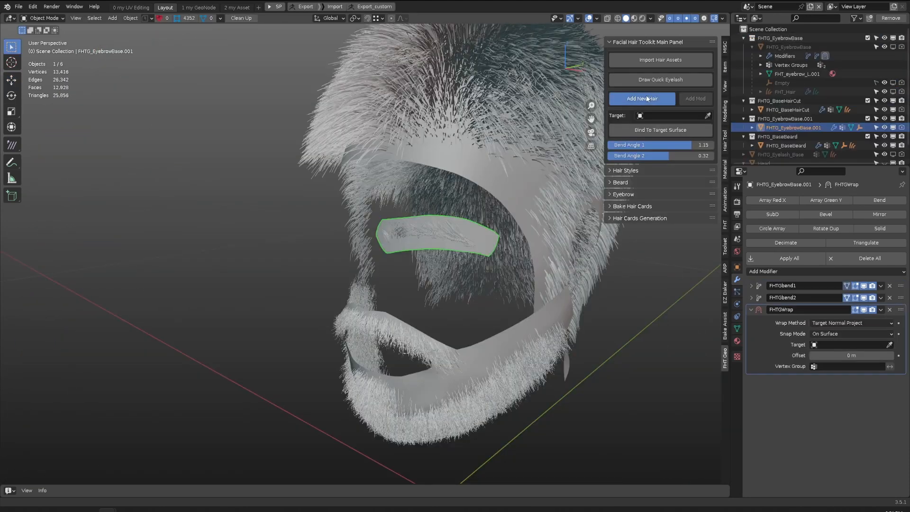
# Add new eyebrow hair with its custom modifier to FHTG_EyebrowBase.001 and place a few strands in Sculpt Mode
pyautogui.click(642, 98)
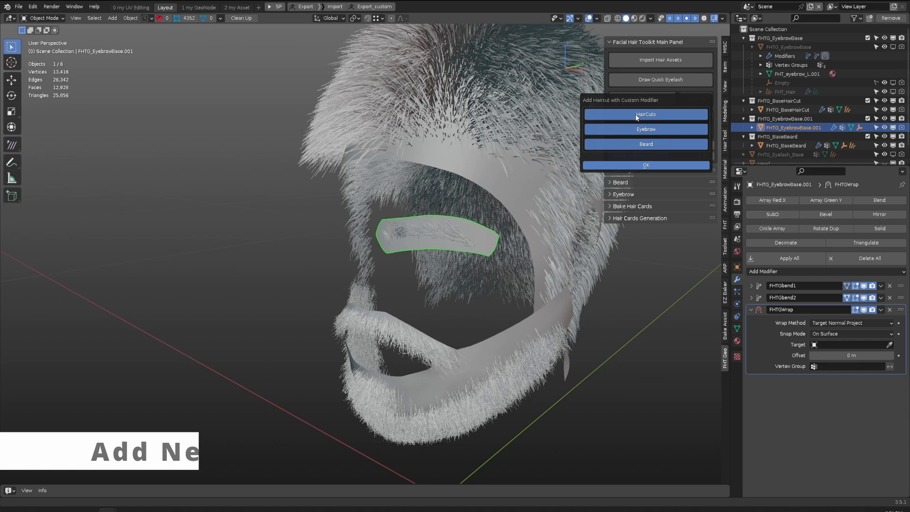
pyautogui.click(626, 165)
pyautogui.scroll(5, 449, 235)
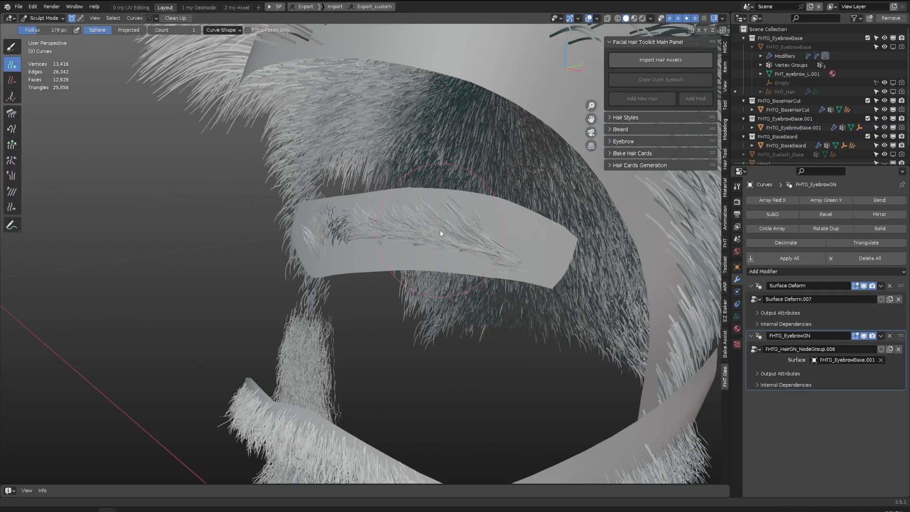
pyautogui.moveTo(377, 235); pyautogui.dragTo(537, 123, button='middle')
# Expand the eyebrow length Presets 1, 2 and 3, set Preset 1's length to 0.0029, and collapse the node group controls
pyautogui.click(624, 141)
pyautogui.scroll(3, 453, 226)
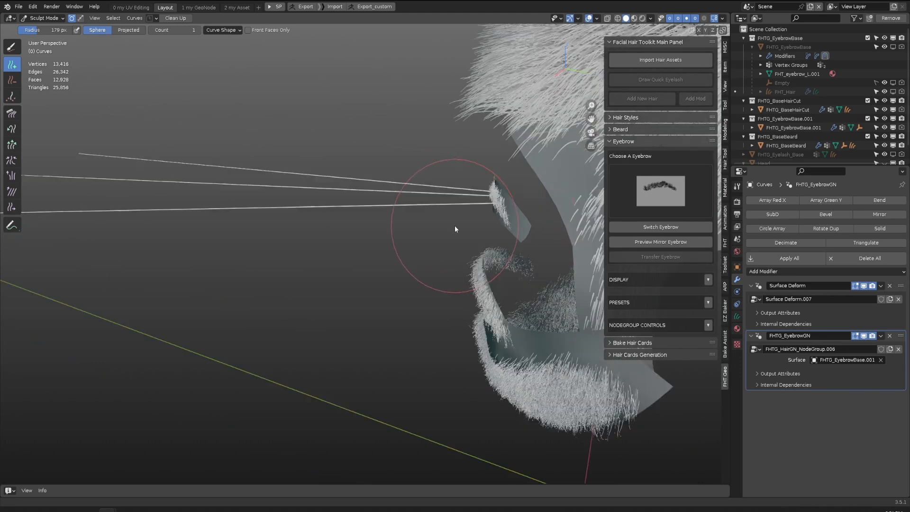
pyautogui.click(708, 302)
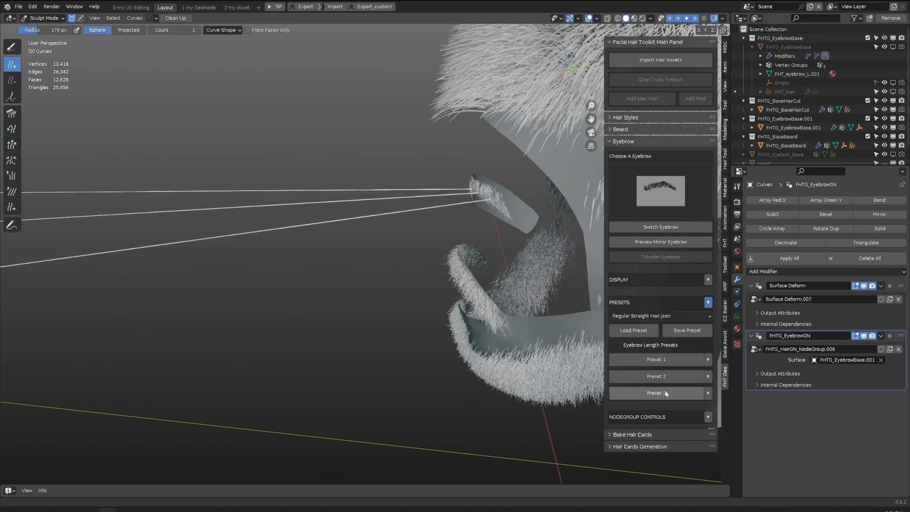
pyautogui.click(708, 360)
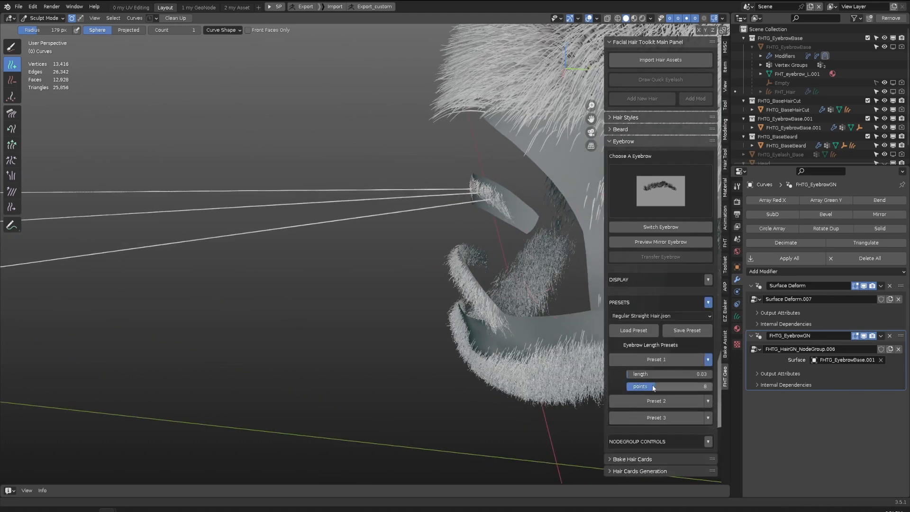
pyautogui.click(706, 401)
pyautogui.scroll(-5, 688, 435)
pyautogui.click(708, 324)
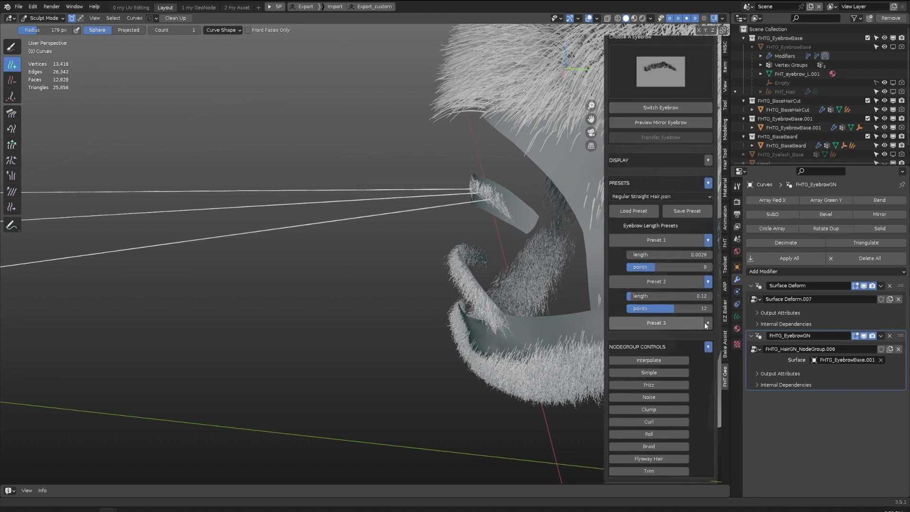
pyautogui.click(708, 373)
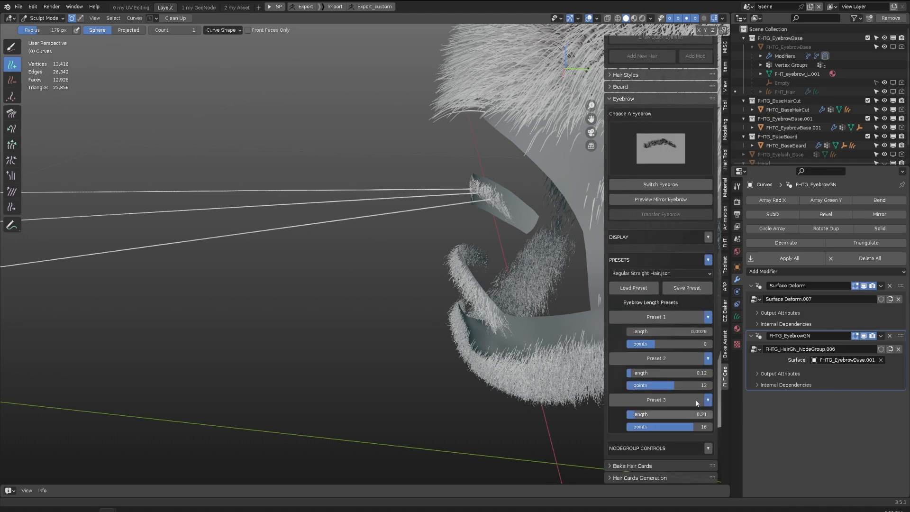
# Delete the overlong eyebrow strands with the Delete brush, return to the Add brush and open its Curve Shape settings
pyautogui.press('x')
pyautogui.moveTo(265, 184); pyautogui.dragTo(440, 227)
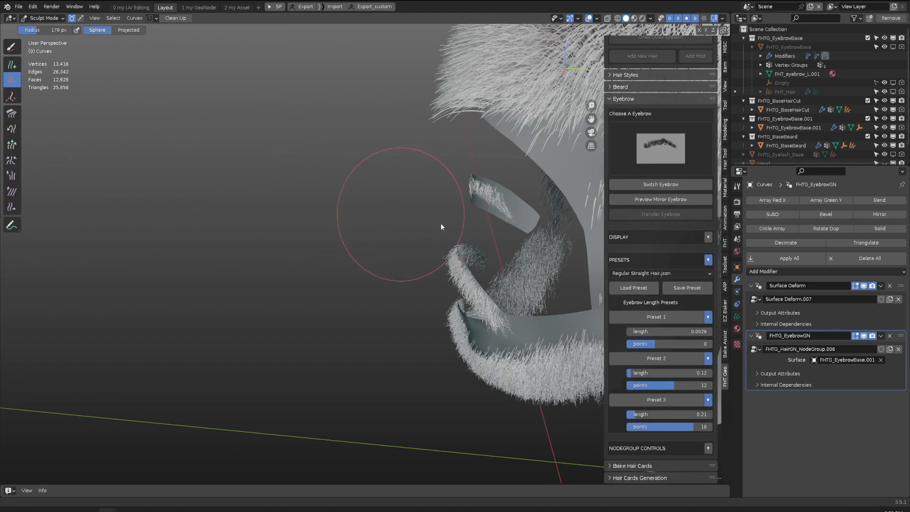
pyautogui.press('a')
pyautogui.moveTo(453, 194); pyautogui.dragTo(490, 186, button='middle')
pyautogui.click(222, 30)
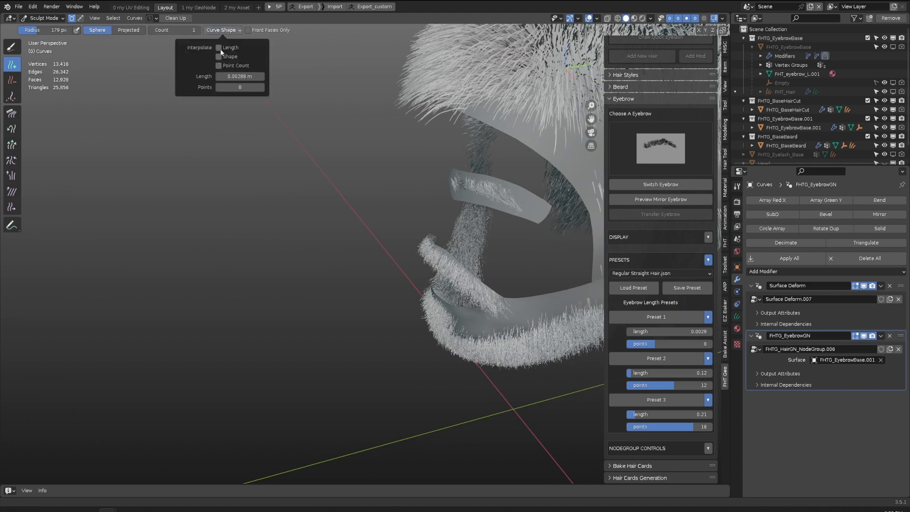
pyautogui.moveTo(329, 120); pyautogui.dragTo(451, 186, button='middle')
pyautogui.scroll(2, 471, 188)
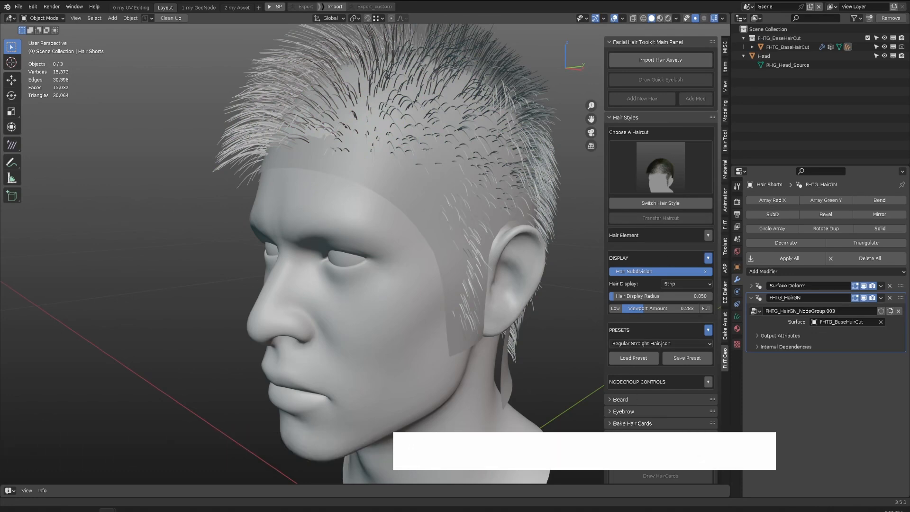
# Open the Hair Cards Generation tools, select the Hair Shorts object on the head and locate it in the outliner
pyautogui.click(622, 435)
pyautogui.scroll(-2, 667, 367)
pyautogui.moveTo(455, 281); pyautogui.dragTo(429, 290, button='middle')
pyautogui.click(456, 183)
pyautogui.scroll(-3, 470, 233)
pyautogui.moveTo(470, 233); pyautogui.dragTo(361, 203, button='middle')
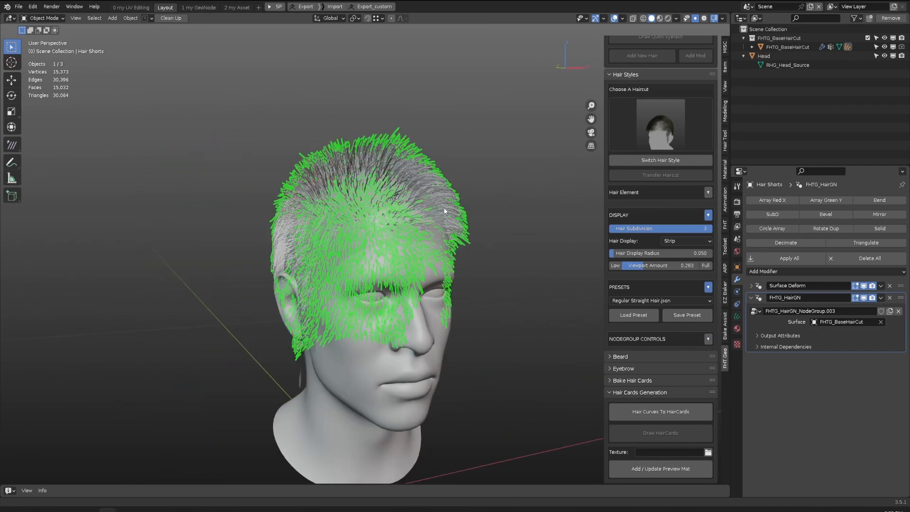
pyautogui.moveTo(444, 210); pyautogui.dragTo(410, 192, button='middle')
pyautogui.press('KP_Decimal')
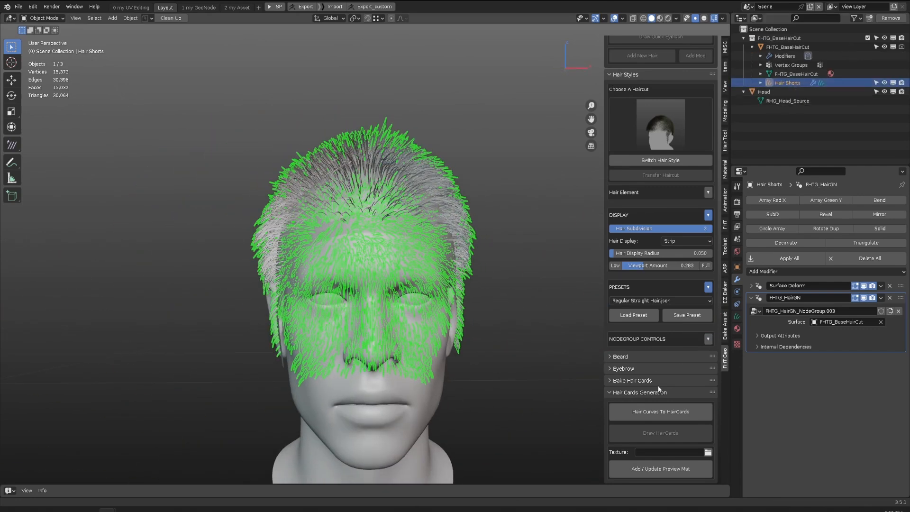
# Convert the Hair Shorts curves to hair cards and turn on their wireframe display
pyautogui.click(648, 412)
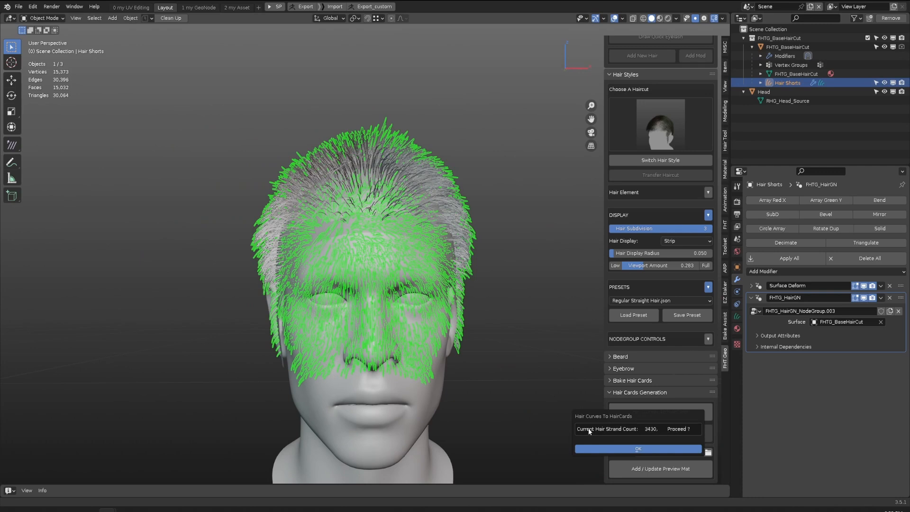
pyautogui.click(638, 449)
pyautogui.moveTo(396, 189); pyautogui.dragTo(486, 223, button='middle')
pyautogui.scroll(3, 427, 209)
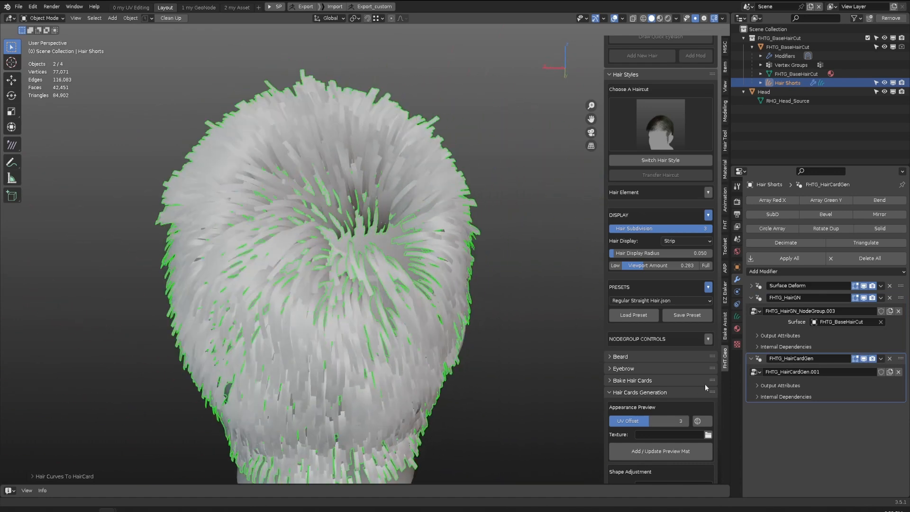
pyautogui.scroll(-2, 380, 268)
pyautogui.click(702, 421)
pyautogui.scroll(-7, 652, 378)
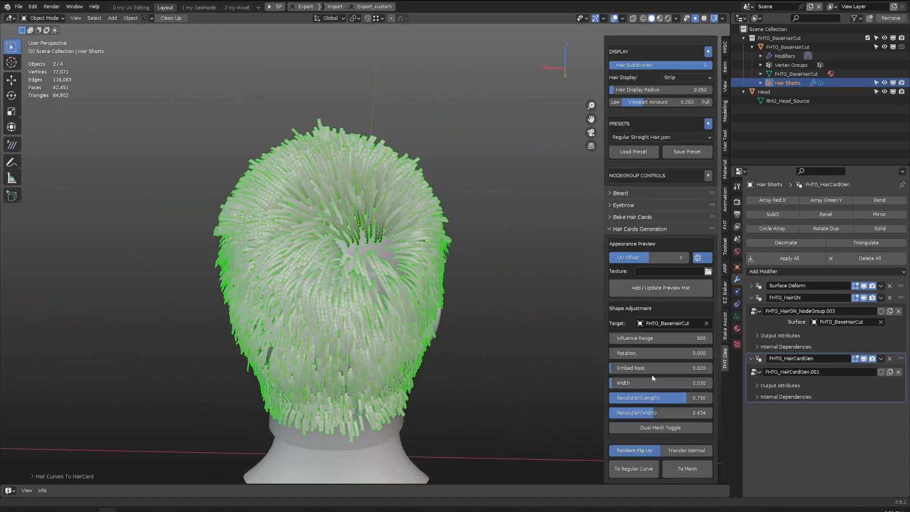
# Reduce the hair's Viewport Amount to 0.059 and raise the hair cards' Influence Range, leaving Rotation at 0
pyautogui.scroll(4, 361, 248)
pyautogui.moveTo(361, 248); pyautogui.dragTo(317, 188, button='middle')
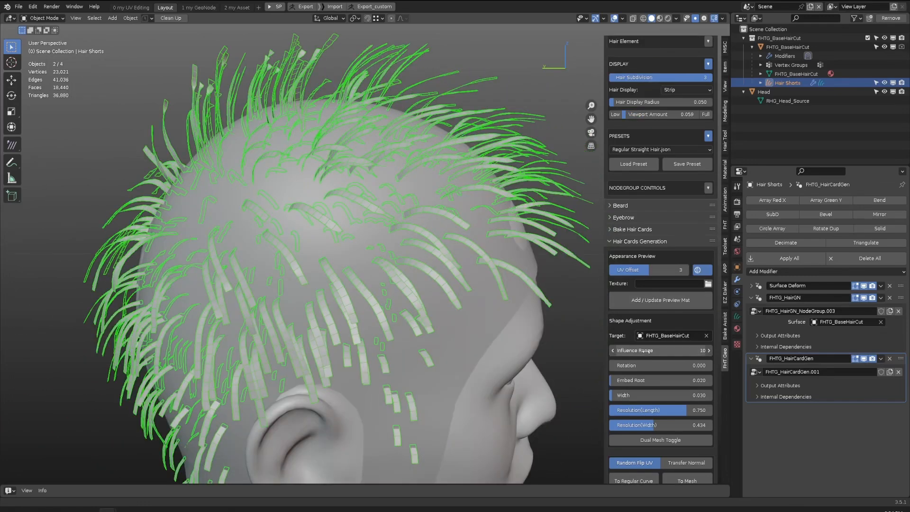
pyautogui.moveTo(648, 351)
pyautogui.mouseDown()
pyautogui.moveTo(705, 352)
pyautogui.moveTo(640, 366)
pyautogui.mouseUp()
pyautogui.rightClick(639, 366)
# Set the hair cards' Embed Root to 0.027 so the roots sink slightly into the scalp
pyautogui.scroll(2, 396, 248)
pyautogui.scroll(3, 396, 246)
pyautogui.moveTo(396, 246); pyautogui.dragTo(331, 219, button='middle')
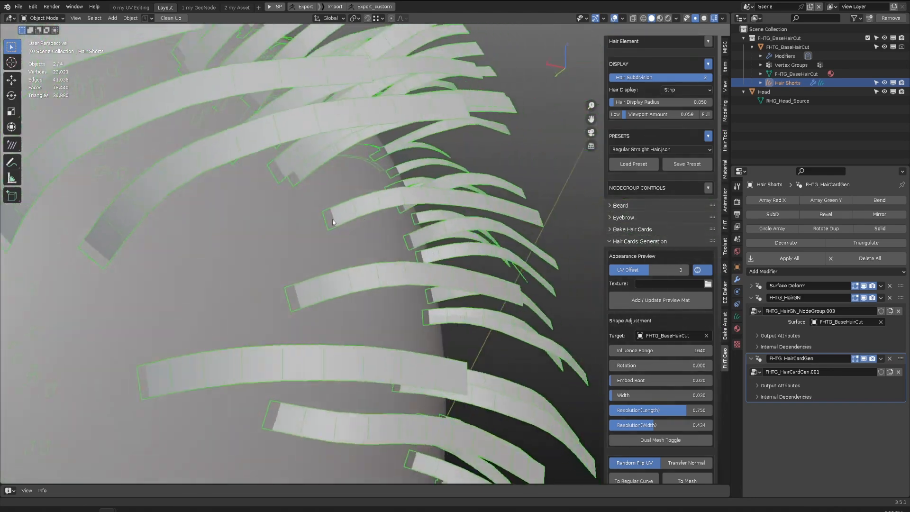
pyautogui.moveTo(627, 382)
pyautogui.mouseDown()
pyautogui.moveTo(654, 382)
pyautogui.moveTo(627, 382)
pyautogui.mouseUp()
pyautogui.scroll(-7, 428, 256)
pyautogui.moveTo(428, 256); pyautogui.dragTo(397, 256, button='middle')
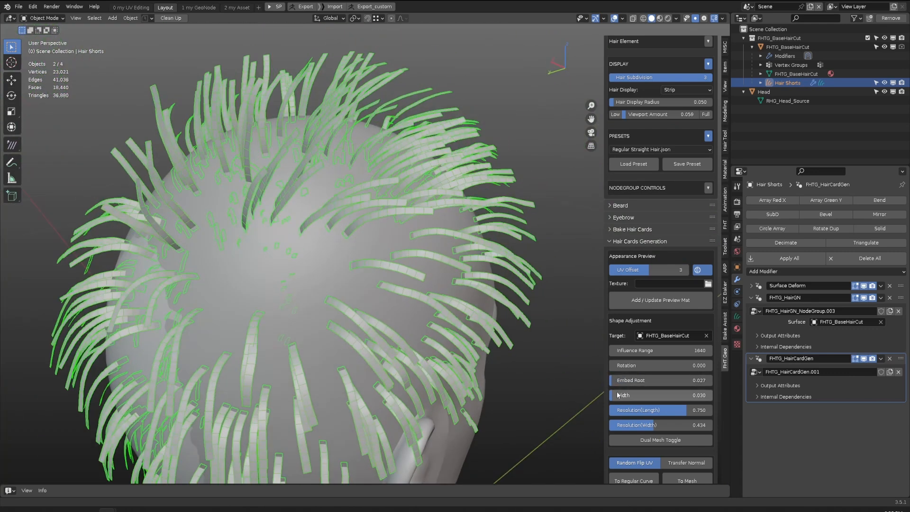
# Set the hair cards' Width to 0.301 and Resolution(Length) to 0.640
pyautogui.moveTo(624, 395); pyautogui.dragTo(658, 397)
pyautogui.moveTo(644, 393); pyautogui.dragTo(636, 394)
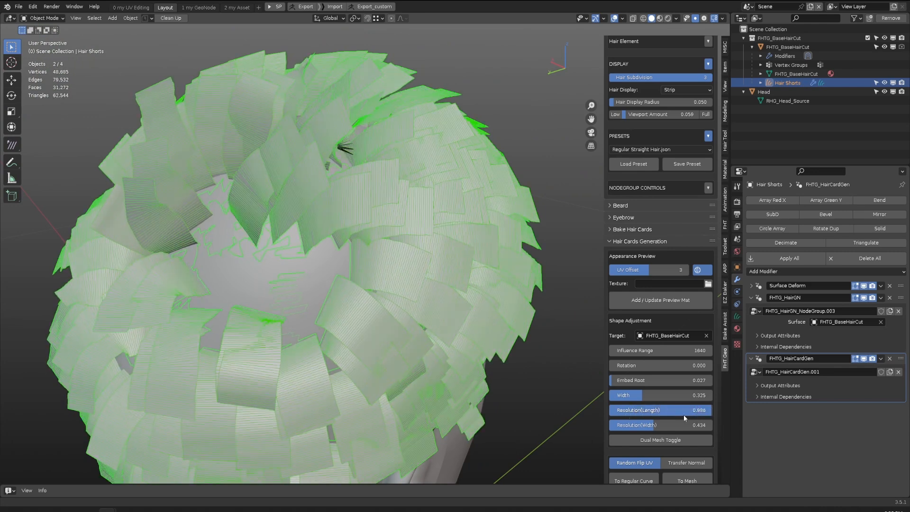
pyautogui.moveTo(683, 414); pyautogui.dragTo(673, 413)
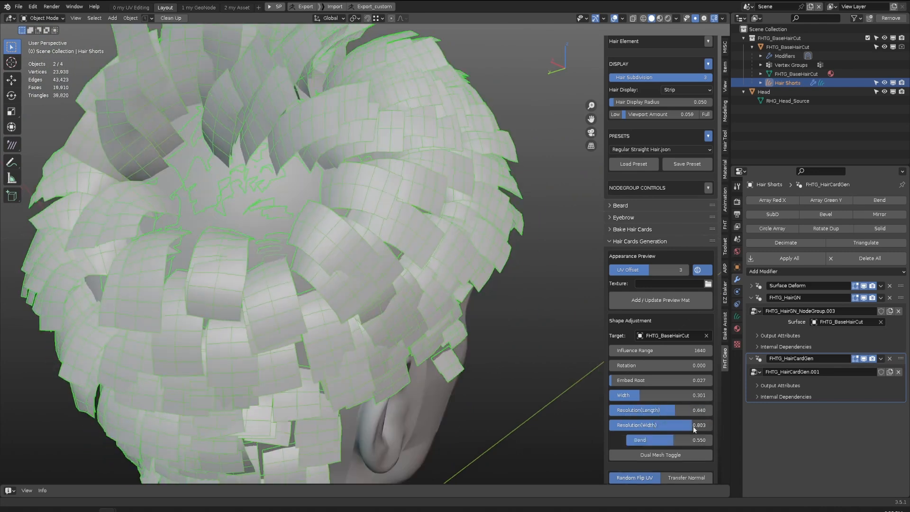
# Set the hair cards' Resolution(Width) to 1.000 and Bend to 0.767
pyautogui.moveTo(657, 429)
pyautogui.mouseDown()
pyautogui.moveTo(645, 428)
pyautogui.moveTo(667, 430)
pyautogui.mouseUp()
pyautogui.scroll(4, 338, 234)
pyautogui.moveTo(337, 234); pyautogui.dragTo(359, 231, button='middle')
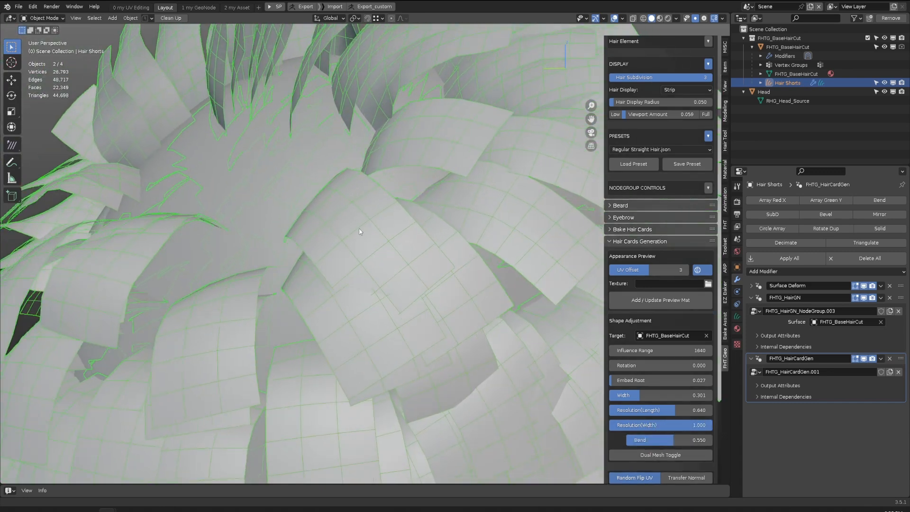
pyautogui.moveTo(670, 441)
pyautogui.mouseDown()
pyautogui.moveTo(656, 440)
pyautogui.moveTo(692, 439)
pyautogui.moveTo(654, 442)
pyautogui.moveTo(688, 443)
pyautogui.mouseUp()
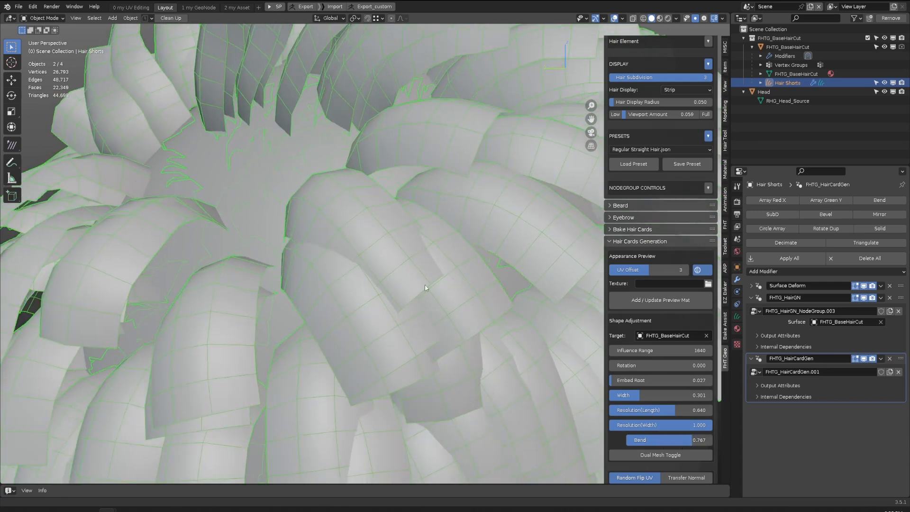
# Turn on Backface Culling in the viewport shading to check the back sides of the hair cards
pyautogui.moveTo(398, 185); pyautogui.dragTo(354, 145, button='middle')
pyautogui.click(677, 18)
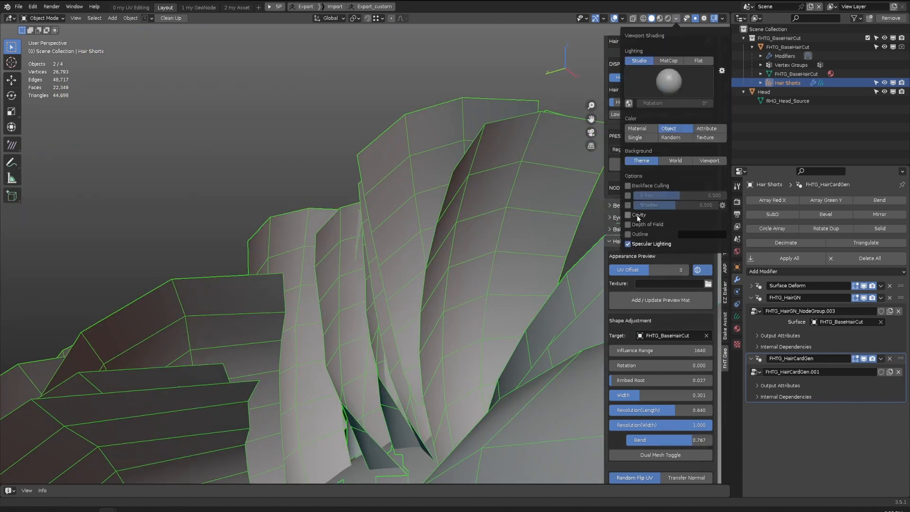
pyautogui.click(636, 187)
pyautogui.scroll(-5, 386, 171)
pyautogui.moveTo(386, 171); pyautogui.dragTo(290, 129, button='middle')
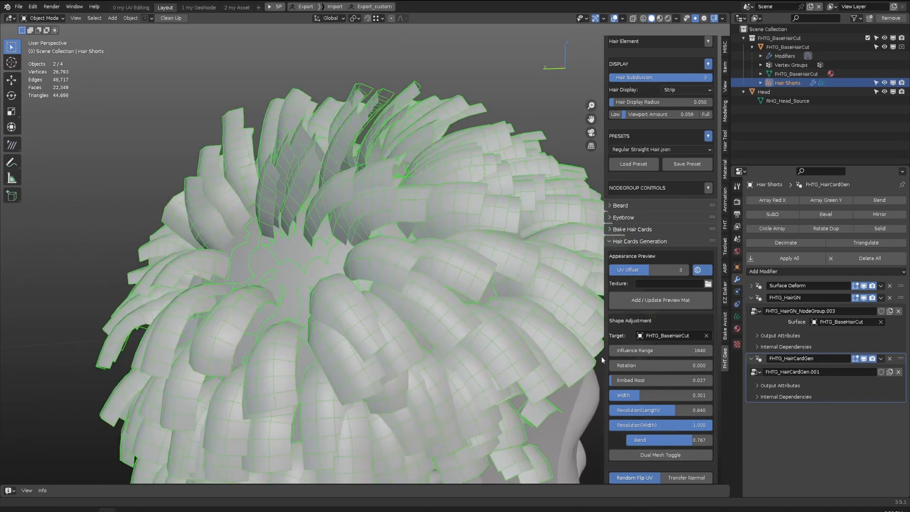
# Try the Dual Mesh option on the hair cards and adjust its Offset
pyautogui.scroll(5, 412, 133)
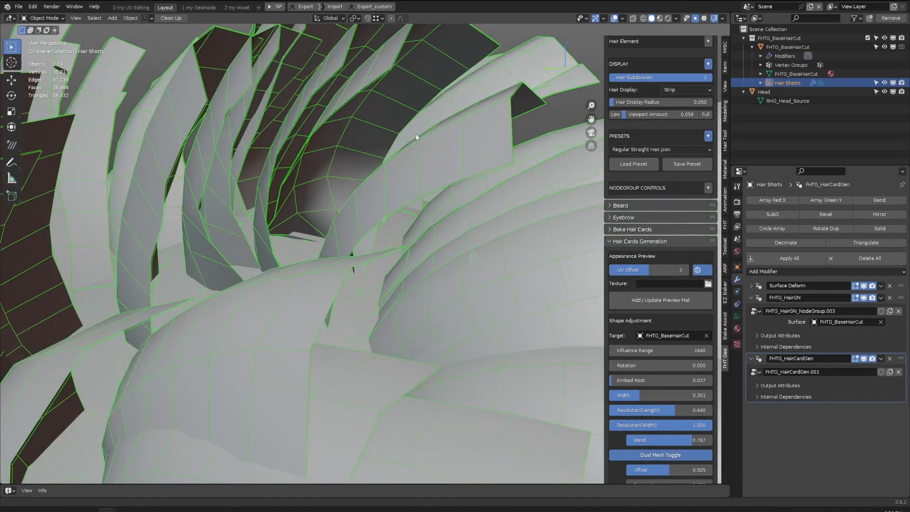
pyautogui.keyDown('shift'); pyautogui.moveTo(416, 136); pyautogui.dragTo(403, 218, button='middle'); pyautogui.keyUp('shift')
pyautogui.scroll(-3, 654, 379)
pyautogui.moveTo(655, 400); pyautogui.dragTo(673, 417)
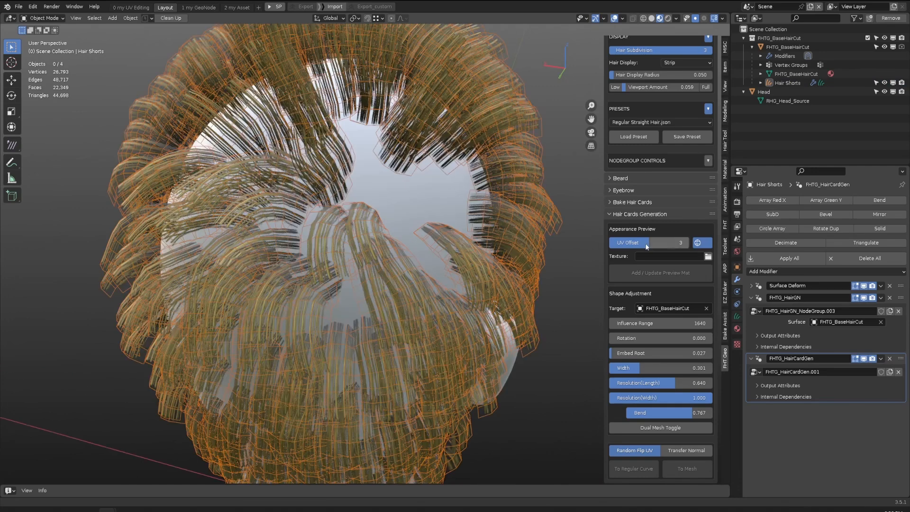
# Cycle through the textured hair cards' UV Offset values and set it to 5
pyautogui.moveTo(379, 294); pyautogui.dragTo(360, 289, button='middle')
pyautogui.scroll(4, 339, 199)
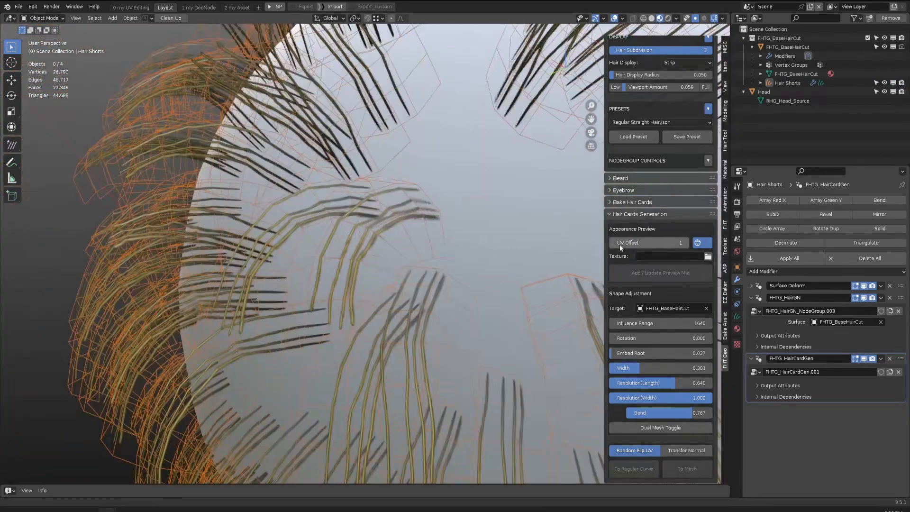
pyautogui.moveTo(619, 244); pyautogui.dragTo(689, 244)
pyautogui.moveTo(479, 289); pyautogui.dragTo(373, 231, button='middle')
pyautogui.scroll(-7, 371, 256)
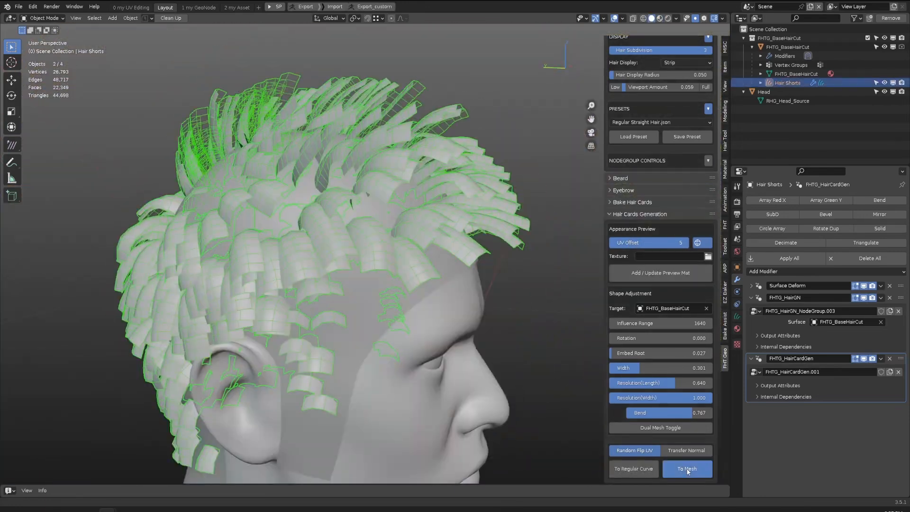
# Convert the hair cards to a mesh and examine the card geometry above the forehead in Edit Mode
pyautogui.click(686, 468)
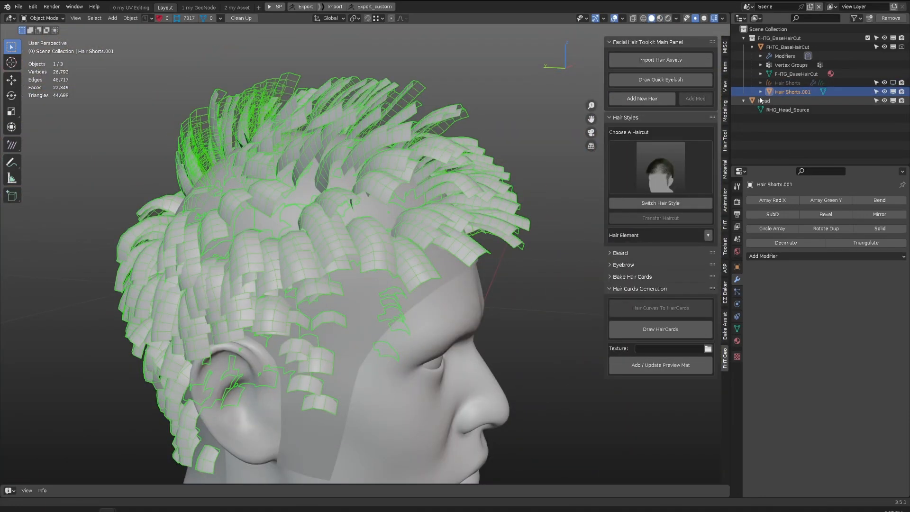
pyautogui.press('Tab')
pyautogui.scroll(3, 441, 251)
pyautogui.moveTo(516, 227); pyautogui.dragTo(502, 234, button='middle')
pyautogui.click(502, 235)
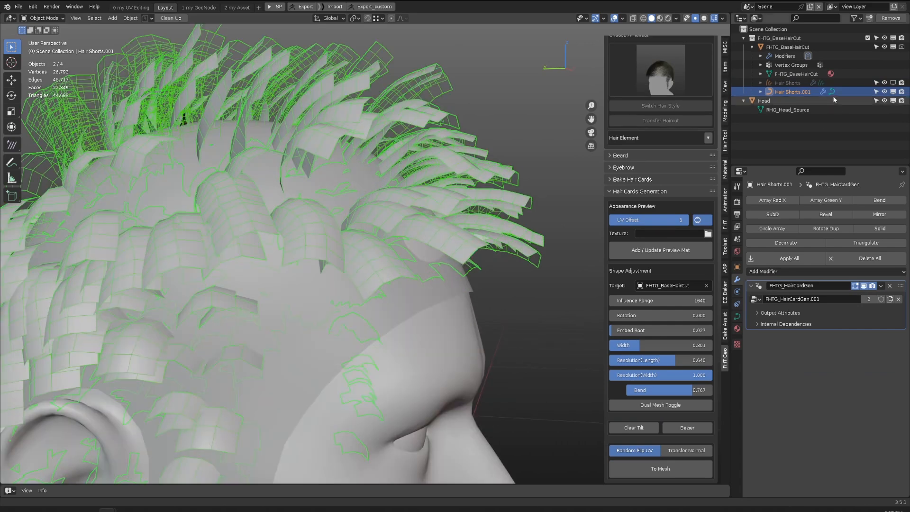
# In Edit Mode, select one whole hair-card curve above the temple and adjust its tilt
pyautogui.press('Tab')
pyautogui.press('w')
pyautogui.hotkey('alt', 'a')
pyautogui.moveTo(426, 227); pyautogui.dragTo(451, 218, button='middle')
pyautogui.scroll(3, 417, 246)
pyautogui.press('l')
pyautogui.press('t')
pyautogui.hotkey('ctrl', 't')
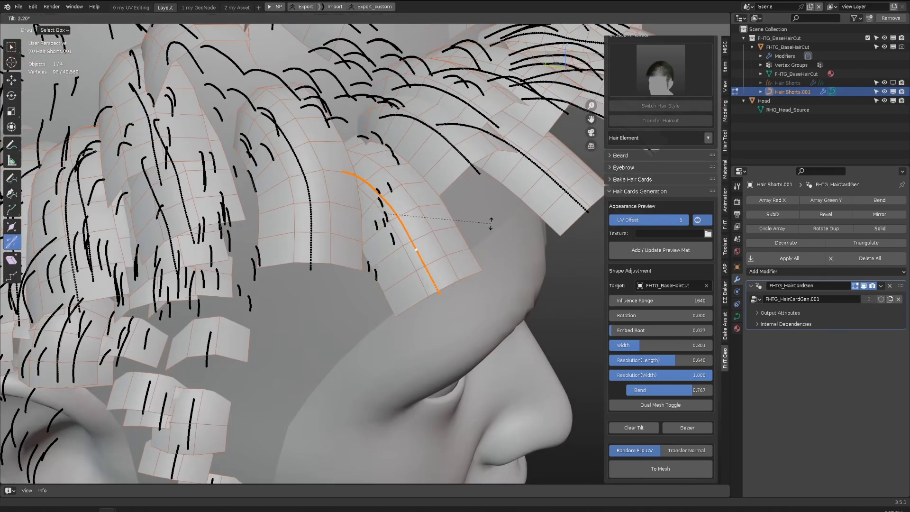
pyautogui.click(489, 221)
# Move the selected hair-card curve slightly and select a single point along it
pyautogui.press('g')
pyautogui.click(393, 227)
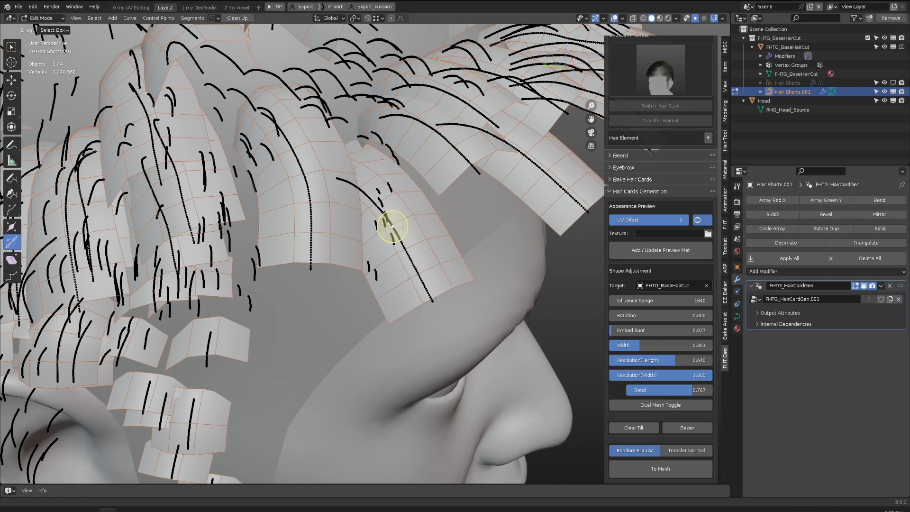
pyautogui.moveTo(392, 227); pyautogui.dragTo(403, 216, button='middle')
pyautogui.press('w')
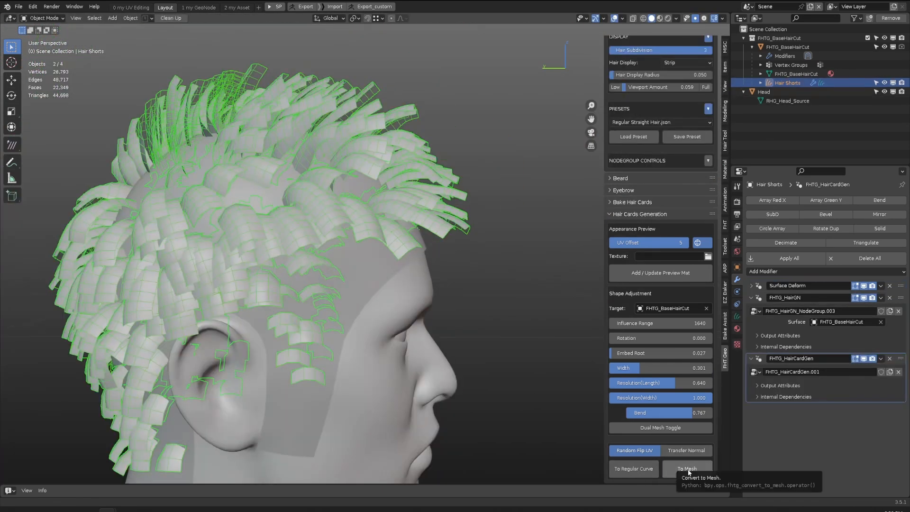
# Convert the Hair Shorts hair cards to a mesh and move the mesh out beside the head
pyautogui.scroll(4, 362, 213)
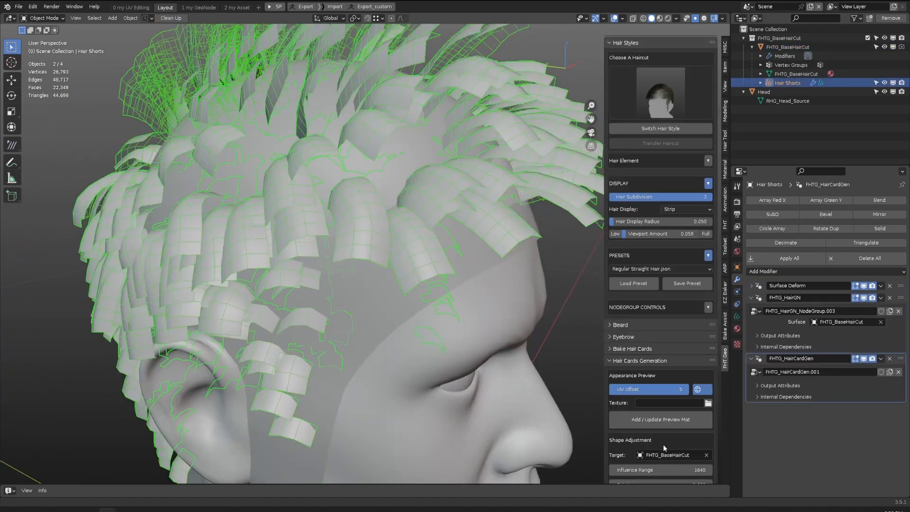
pyautogui.scroll(-7, 663, 445)
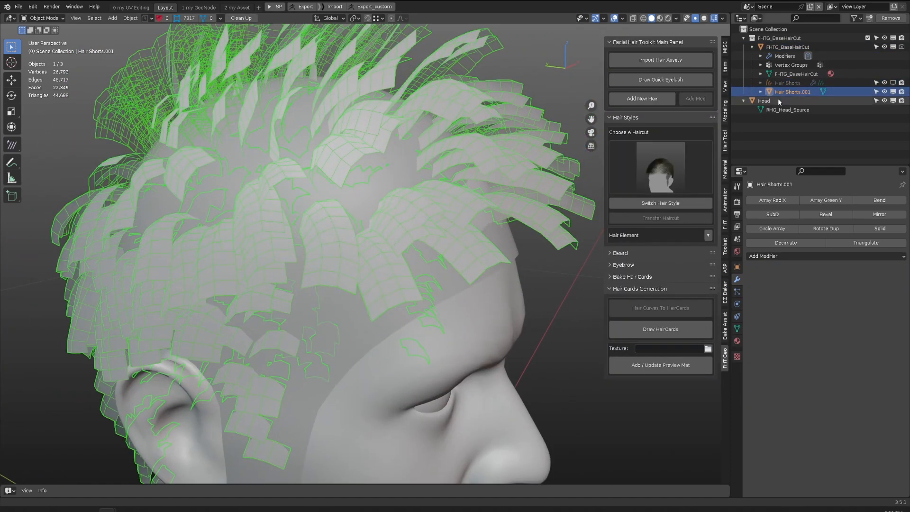
pyautogui.moveTo(473, 303); pyautogui.dragTo(414, 230, button='middle')
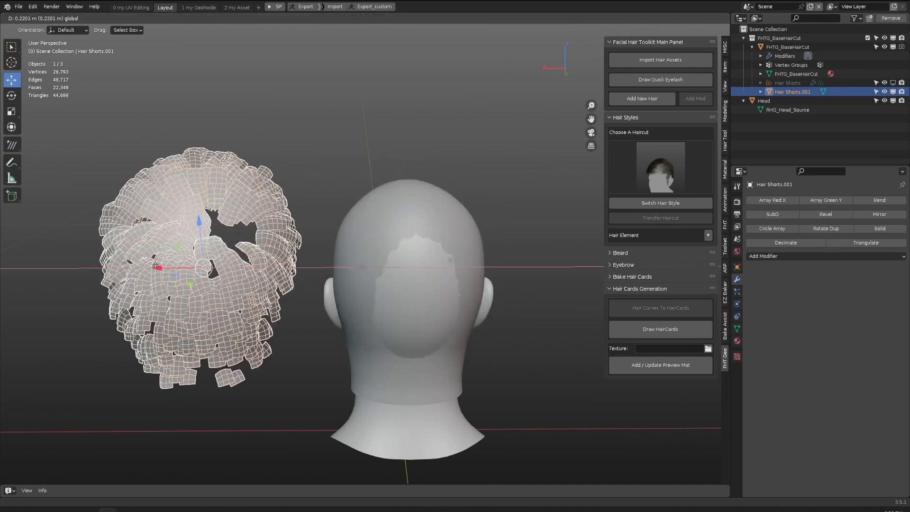
# Enable Transfer Normal on the original Hair Shorts cards and convert them to a second mesh
pyautogui.scroll(2, 469, 268)
pyautogui.scroll(-10, 633, 450)
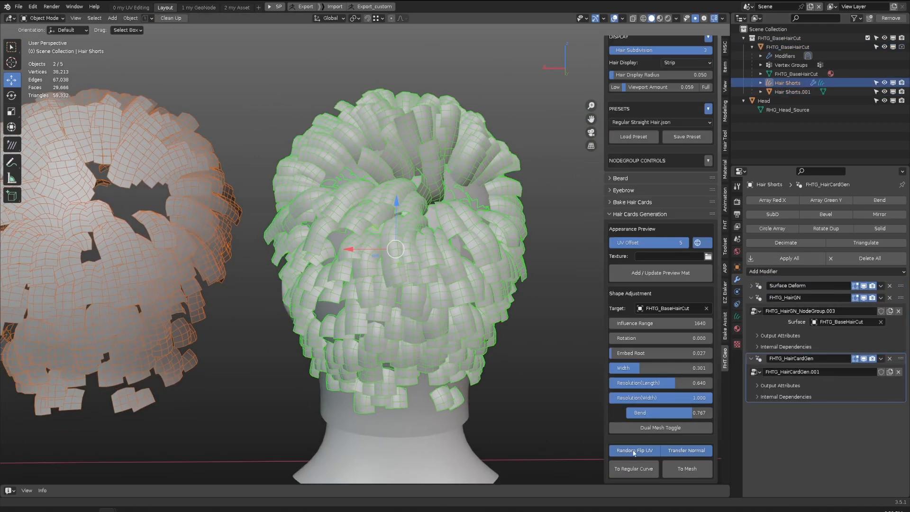
pyautogui.click(686, 468)
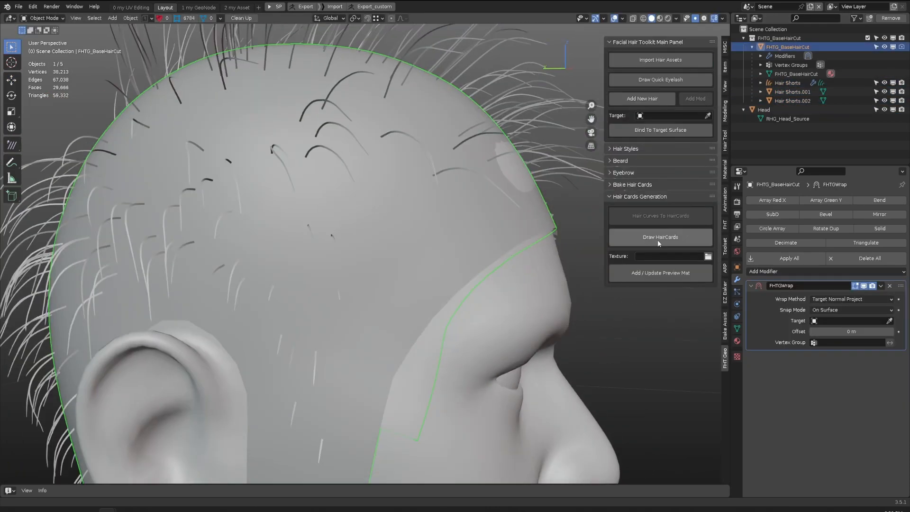
# Start Draw HairCards on the base haircut and draw a row of hair cards across the temple
pyautogui.click(659, 239)
pyautogui.moveTo(435, 207); pyautogui.dragTo(431, 287)
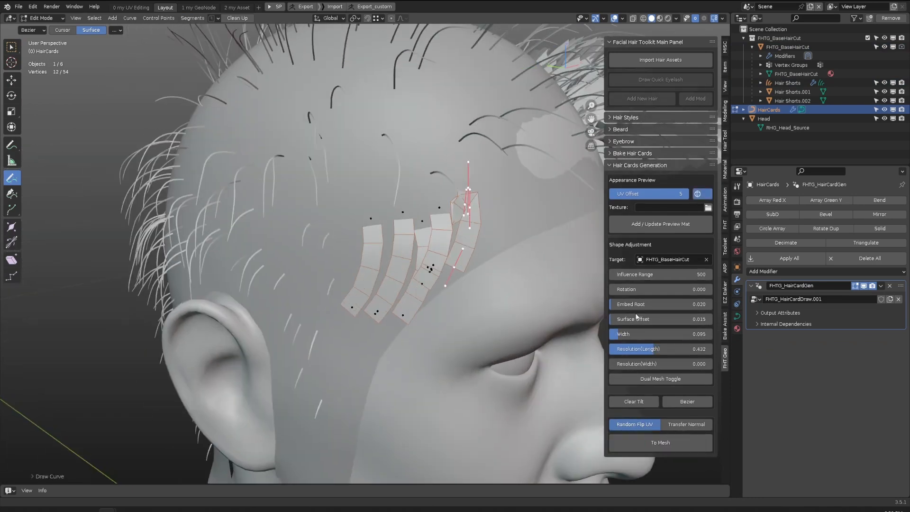
# Delete the frontmost drawn hair card and set the Surface Offset of the remaining cards to 0.027
pyautogui.moveTo(638, 319); pyautogui.dragTo(641, 320)
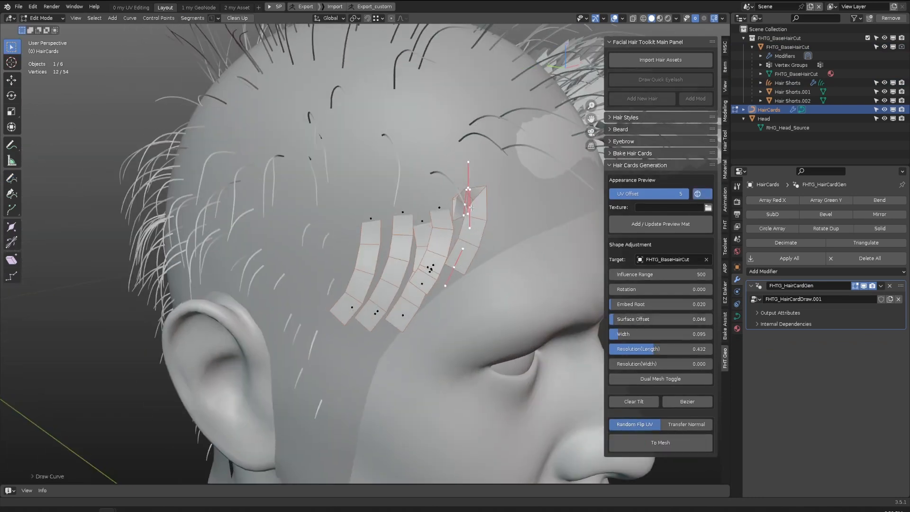
pyautogui.press('x')
pyautogui.moveTo(471, 207); pyautogui.dragTo(393, 201, button='middle')
pyautogui.scroll(2, 394, 202)
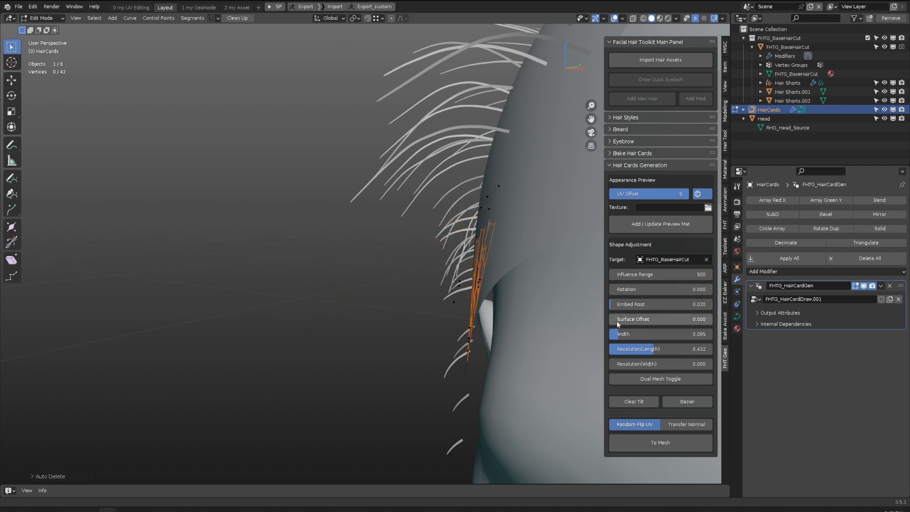
pyautogui.moveTo(629, 321); pyautogui.dragTo(637, 320)
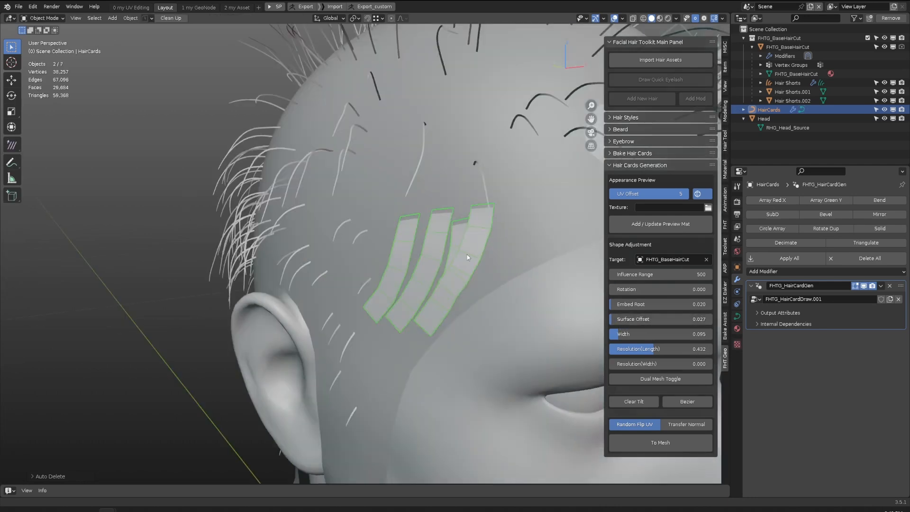
# Examine the Offset Surface Shape curve in the hair-card node tree and compare it with the side profile of the drawn cards
pyautogui.hotkey('ctrl', 'pagedown')
pyautogui.moveTo(343, 94); pyautogui.dragTo(357, 138, button='middle')
pyautogui.moveTo(265, 79); pyautogui.dragTo(266, 294, button='middle')
pyautogui.scroll(10, 266, 294)
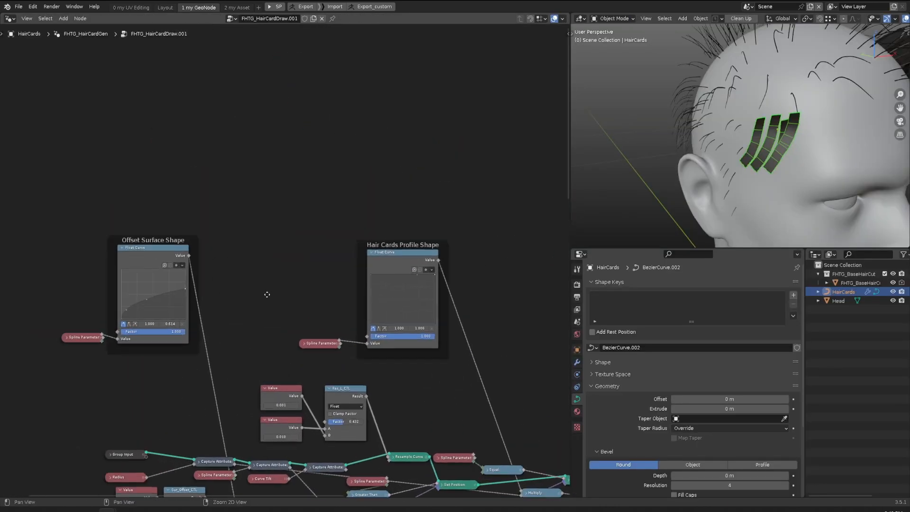
pyautogui.moveTo(189, 250); pyautogui.dragTo(319, 180, button='middle')
pyautogui.keyDown('alt'); pyautogui.moveTo(767, 146); pyautogui.dragTo(775, 133); pyautogui.keyUp('alt')
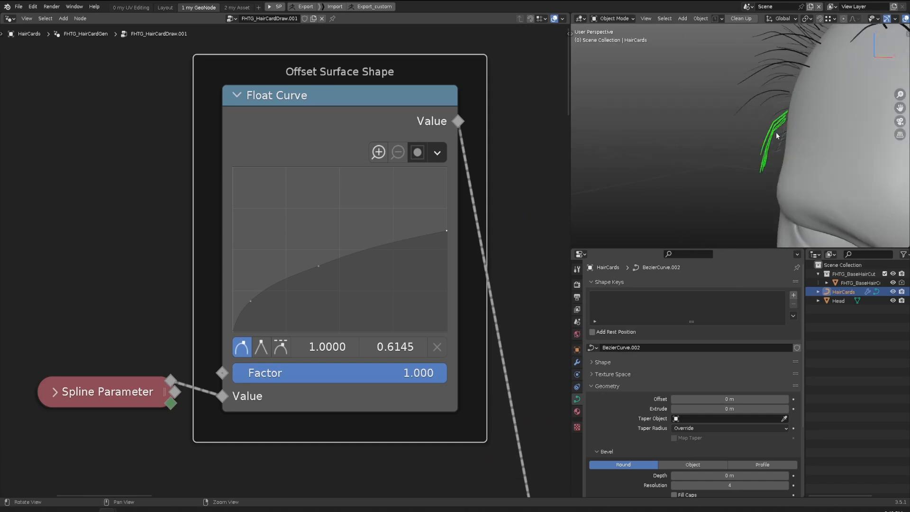
pyautogui.keyDown('alt'); pyautogui.moveTo(775, 133); pyautogui.dragTo(796, 119, button='right'); pyautogui.keyUp('alt')
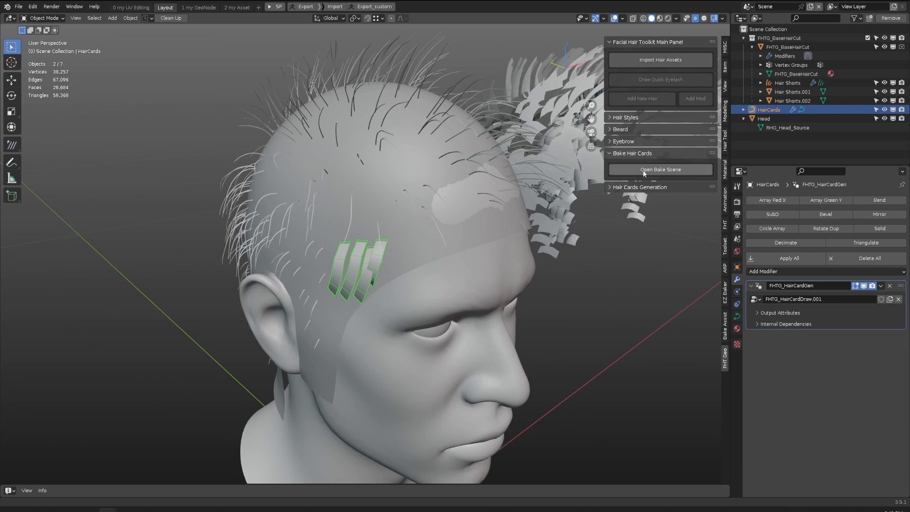
# Open the hair card bake scene and examine the hair strip above the UV grid
pyautogui.click(654, 170)
pyautogui.moveTo(360, 291); pyautogui.dragTo(422, 252, button='middle')
pyautogui.scroll(-5, 409, 251)
pyautogui.scroll(5, 416, 225)
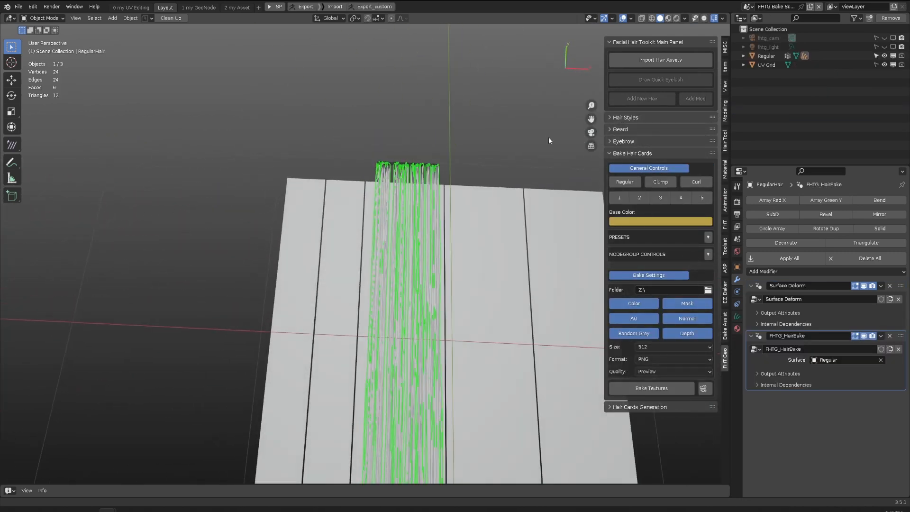
# Switch to the original scene to view the head, and return to the bake scene
pyautogui.click(751, 8)
pyautogui.click(757, 28)
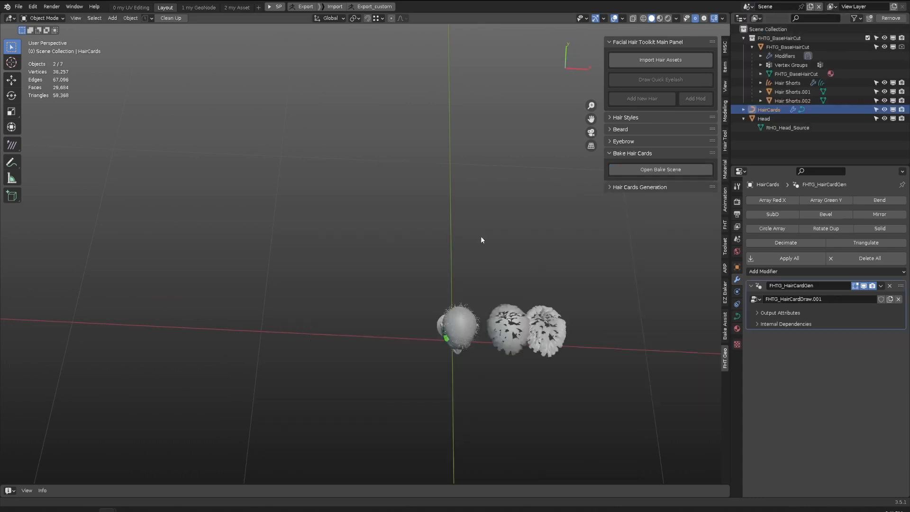
pyautogui.keyDown('shift'); pyautogui.moveTo(521, 356); pyautogui.dragTo(357, 199, button='middle'); pyautogui.keyUp('shift')
pyautogui.scroll(3, 356, 299)
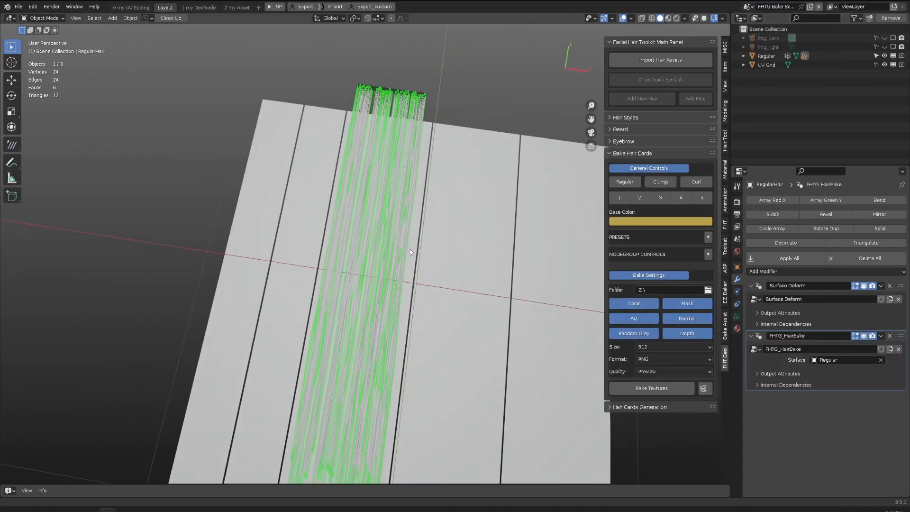
# Add further regular, clump and curl hair strips to the bake scene
pyautogui.moveTo(411, 249)
pyautogui.mouseDown(button='middle')
pyautogui.moveTo(436, 255)
pyautogui.moveTo(417, 234)
pyautogui.mouseUp(button='middle')
pyautogui.scroll(3, 415, 232)
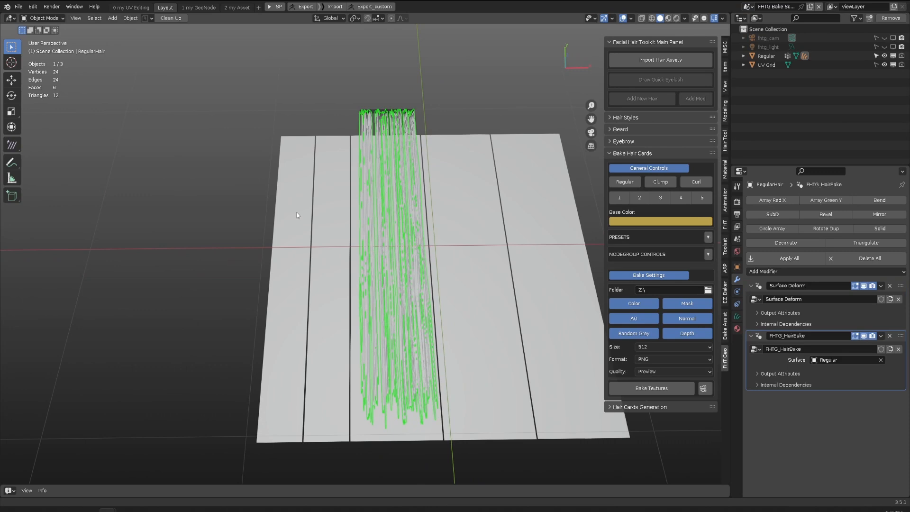
pyautogui.hotkey('alt', 'a')
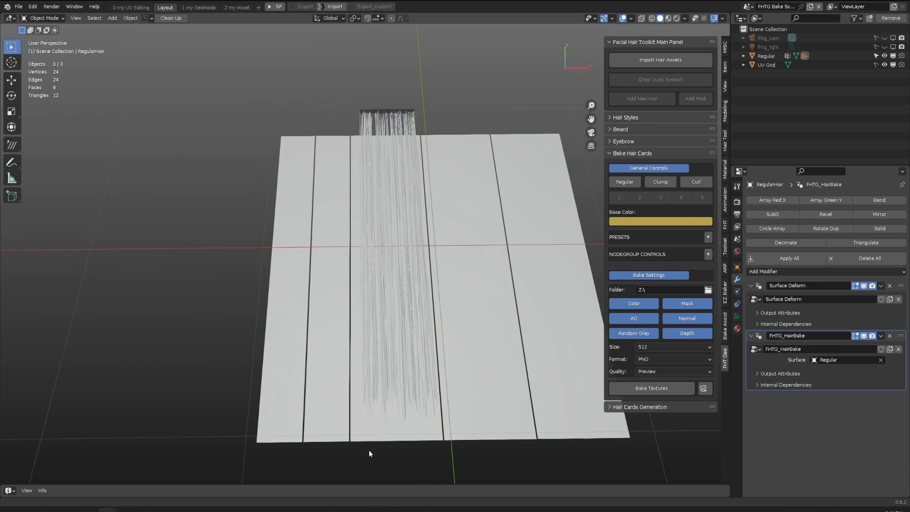
pyautogui.moveTo(433, 163); pyautogui.dragTo(452, 128)
pyautogui.click(527, 103)
pyautogui.moveTo(528, 102); pyautogui.dragTo(514, 123, button='middle')
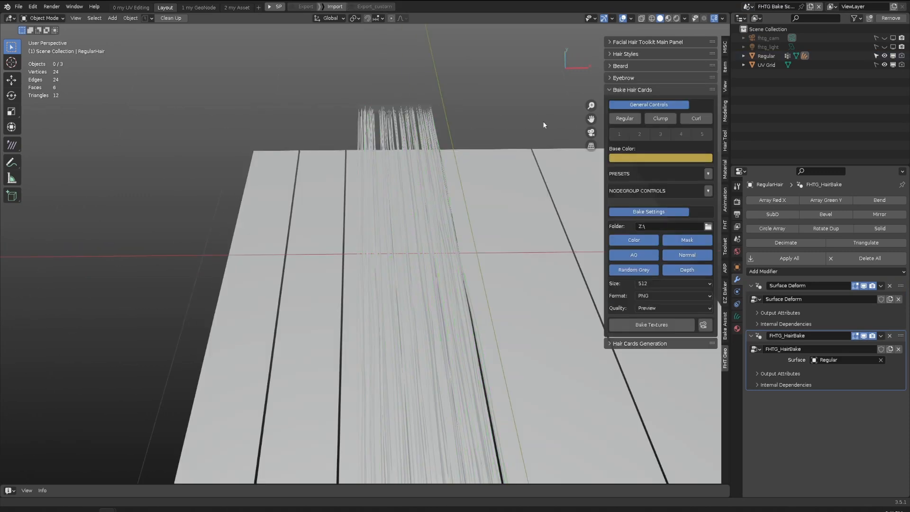
pyautogui.click(624, 119)
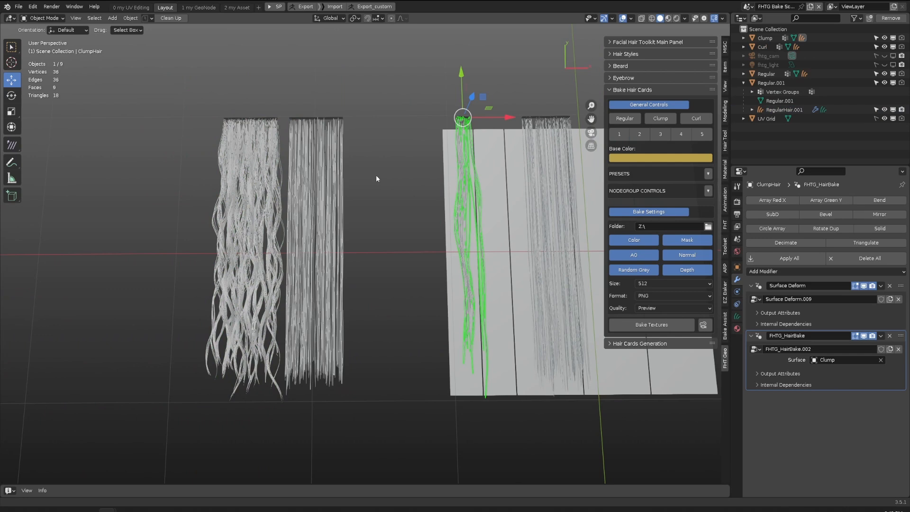
# Place the second regular hair strip on UV grid slot 2 and the curly hair on slot 4
pyautogui.click(329, 181)
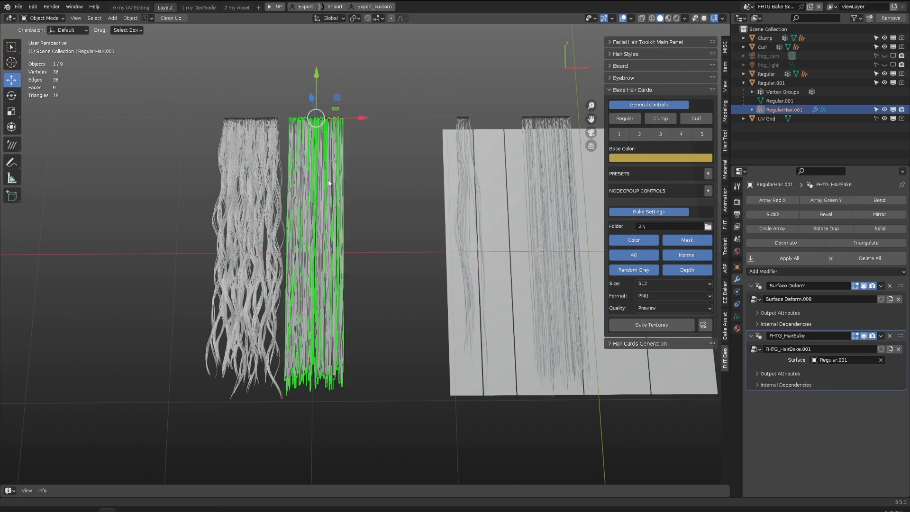
pyautogui.click(639, 134)
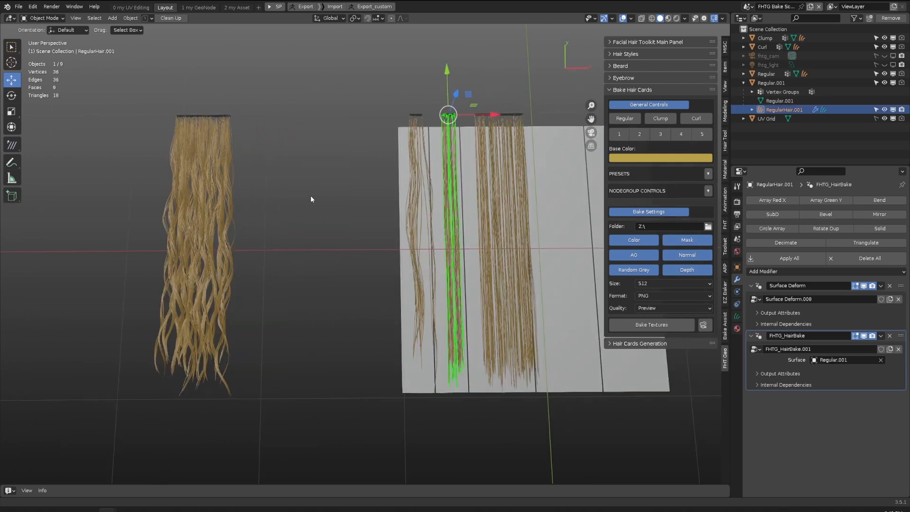
pyautogui.click(231, 194)
pyautogui.click(679, 135)
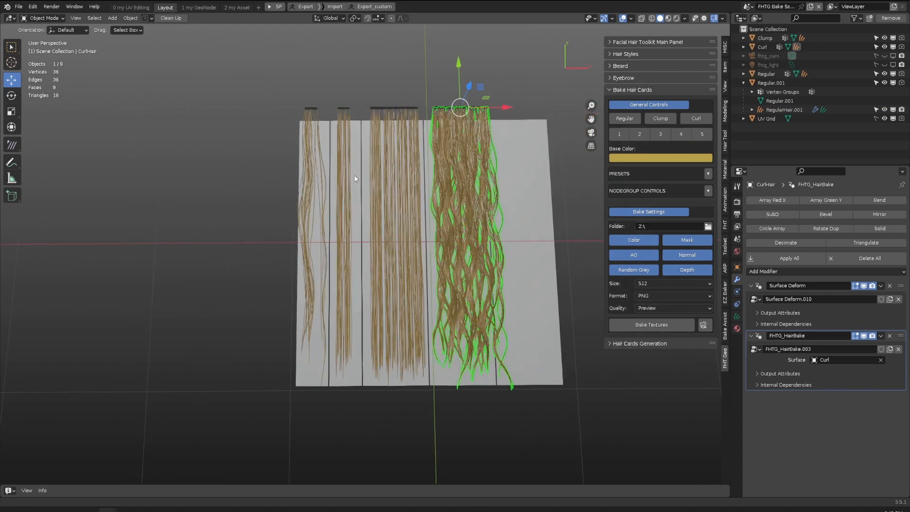
# Cycle the curly hair through the numbered UV grid slots and leave it on slot 5
pyautogui.click(686, 135)
pyautogui.click(654, 137)
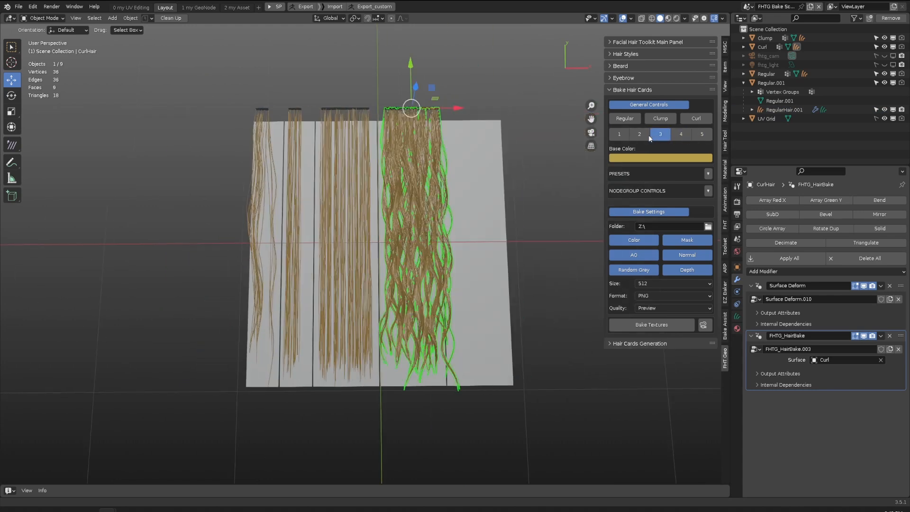
pyautogui.click(639, 136)
pyautogui.click(622, 134)
pyautogui.click(680, 136)
pyautogui.scroll(5, 427, 158)
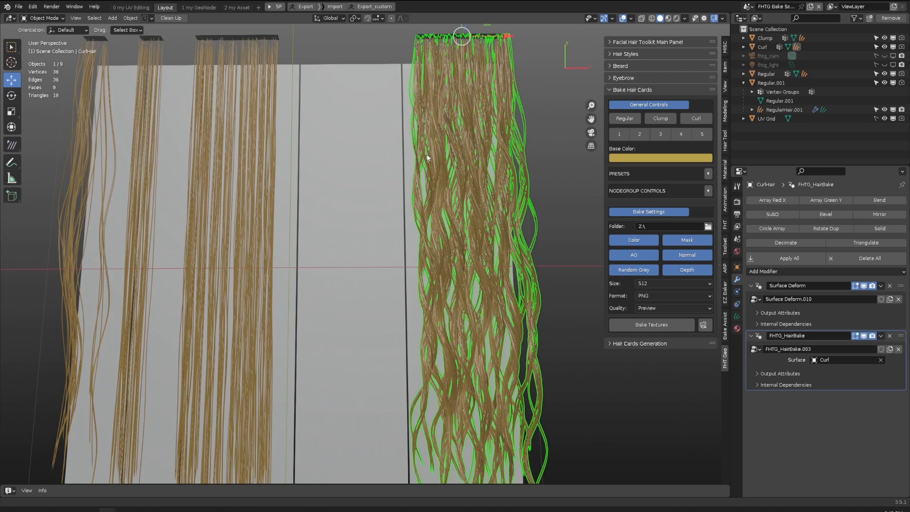
pyautogui.scroll(-1, 427, 158)
pyautogui.moveTo(426, 158); pyautogui.dragTo(384, 161, button='middle')
# Switch the viewport to Material Preview shading and change the curly hair's Base Color to green
pyautogui.click(660, 159)
pyautogui.click(647, 90)
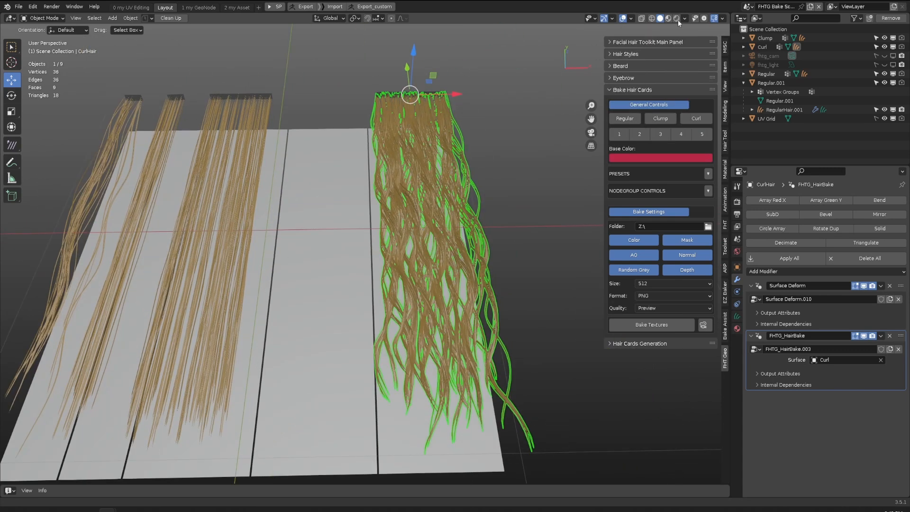
pyautogui.click(667, 18)
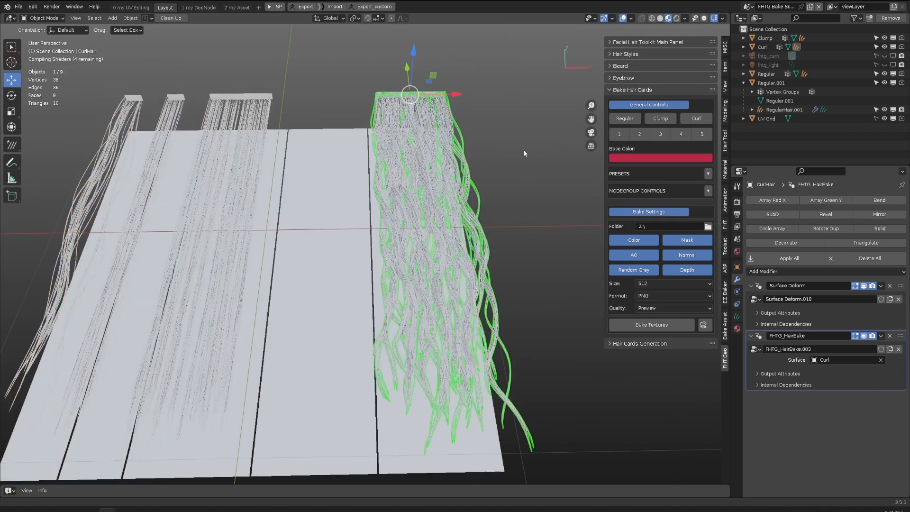
pyautogui.click(523, 150)
pyautogui.click(624, 159)
pyautogui.moveTo(644, 83); pyautogui.dragTo(663, 46)
# Expand the hair presets for the bake scene, reselect the curly hair and view the preset list
pyautogui.click(625, 174)
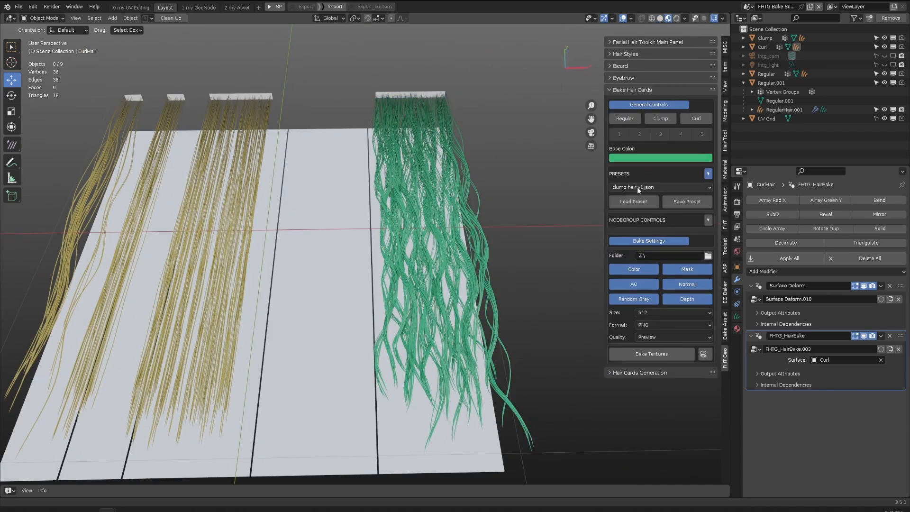
pyautogui.click(460, 161)
pyautogui.click(660, 186)
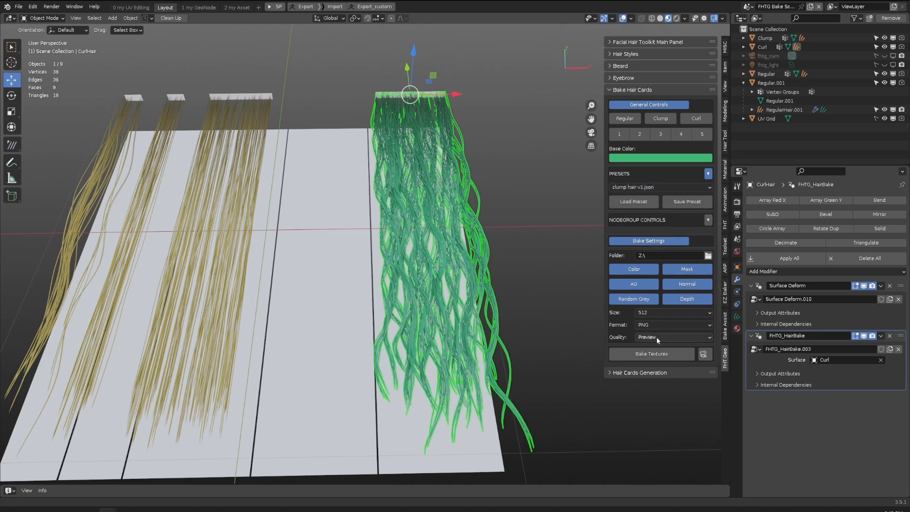
# Expand the curly hair's nodegroup controls and reduce its Hair Display Radius
pyautogui.click(663, 220)
pyautogui.scroll(-5, 659, 232)
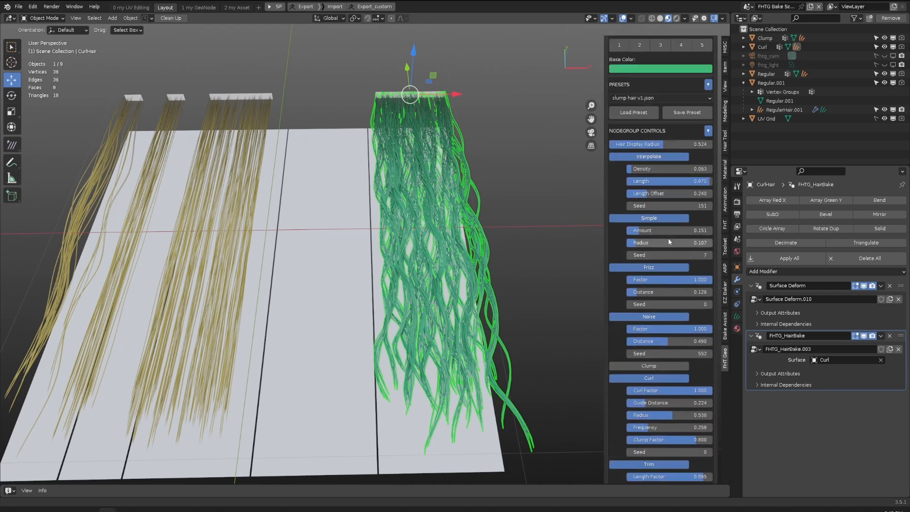
pyautogui.moveTo(656, 234); pyautogui.dragTo(653, 234)
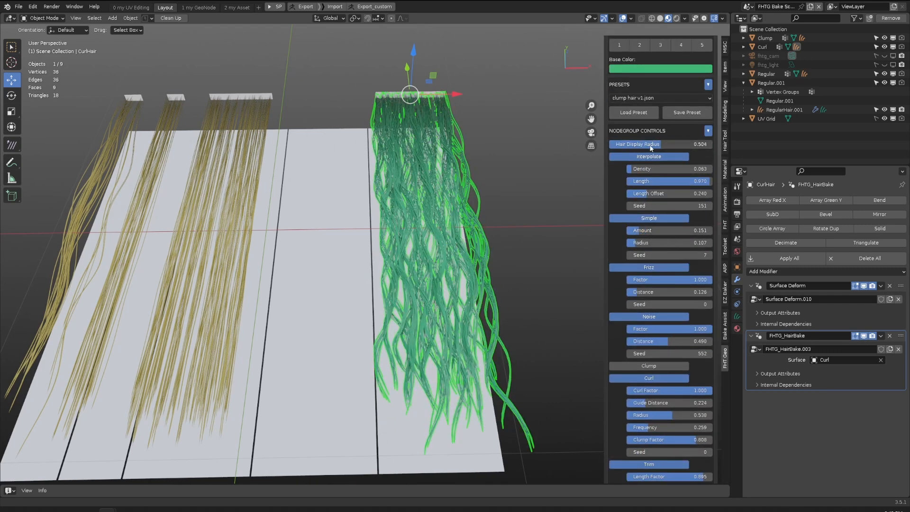
pyautogui.moveTo(649, 145)
pyautogui.mouseDown()
pyautogui.moveTo(627, 144)
pyautogui.moveTo(639, 144)
pyautogui.mouseUp()
pyautogui.moveTo(497, 142); pyautogui.dragTo(488, 149, button='middle')
# Browse the clump, curl, regular and thin hair presets available for the curly hair
pyautogui.click(644, 98)
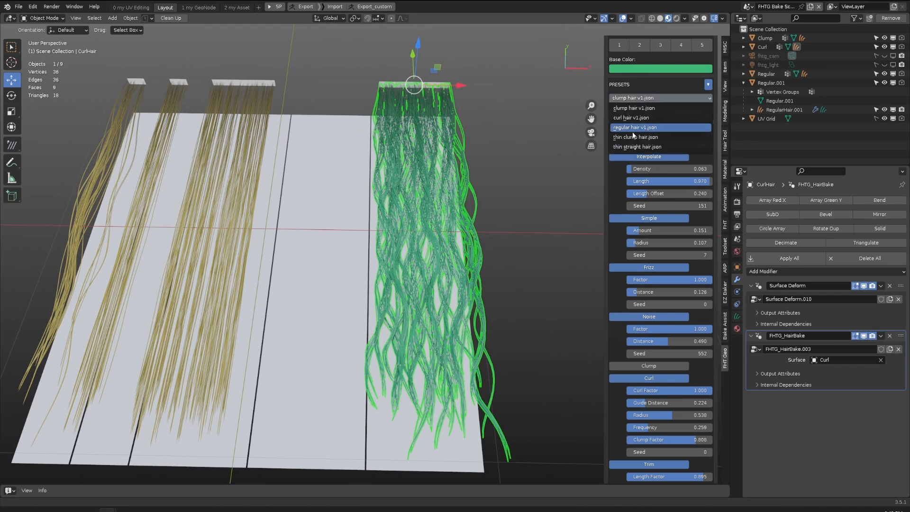
pyautogui.click(633, 136)
pyautogui.click(640, 98)
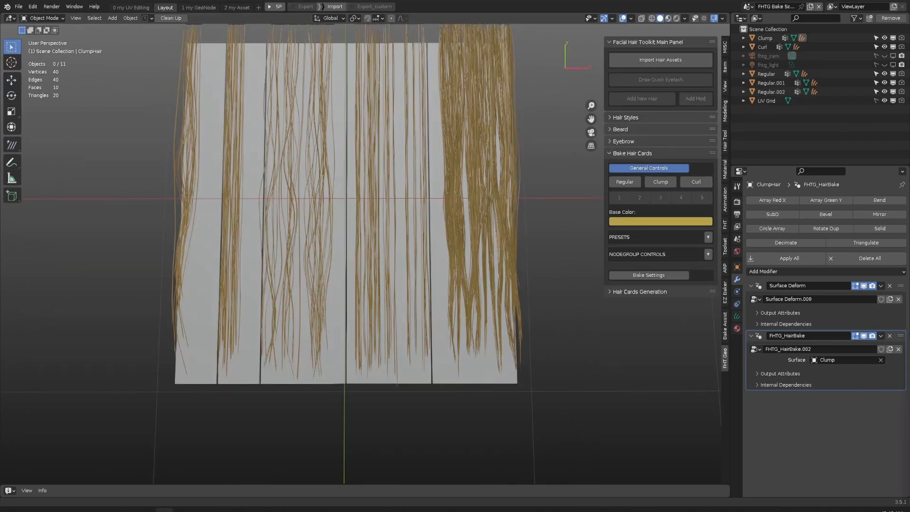
# Convert the curly hair strip's object to hair curves, applying its modifiers
pyautogui.click(496, 195)
pyautogui.scroll(4, 461, 211)
pyautogui.click(130, 18)
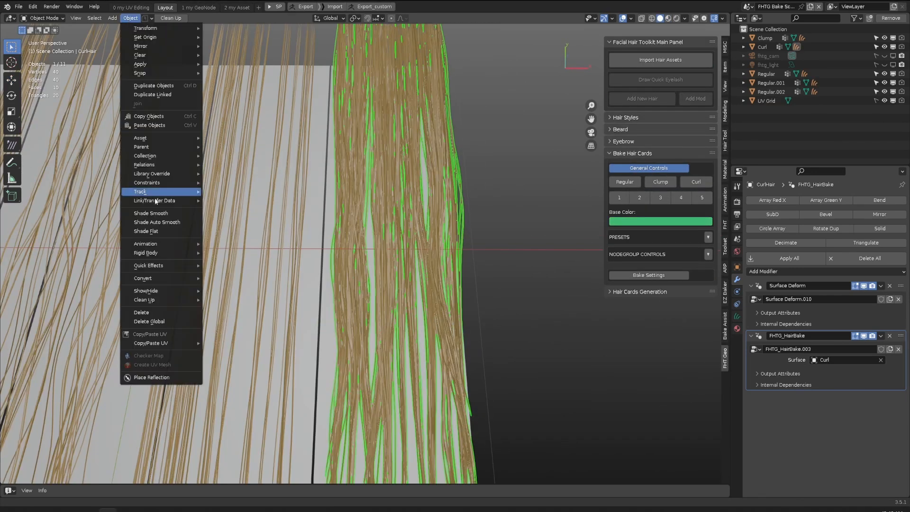
pyautogui.moveTo(174, 281)
pyautogui.click(225, 308)
# Comb the converted curly hair in Sculpt Mode using a 211 px brush with Projected falloff, and return to Object Mode
pyautogui.moveTo(327, 265)
pyautogui.mouseDown(button='middle')
pyautogui.moveTo(363, 247)
pyautogui.moveTo(397, 248)
pyautogui.mouseUp(button='middle')
pyautogui.hotkey('ctrl', 'Tab')
pyautogui.press('f')
pyautogui.click(442, 263)
pyautogui.keyDown('shift'); pyautogui.moveTo(426, 322); pyautogui.dragTo(439, 277, button='middle'); pyautogui.keyUp('shift')
pyautogui.scroll(-3, 379, 392)
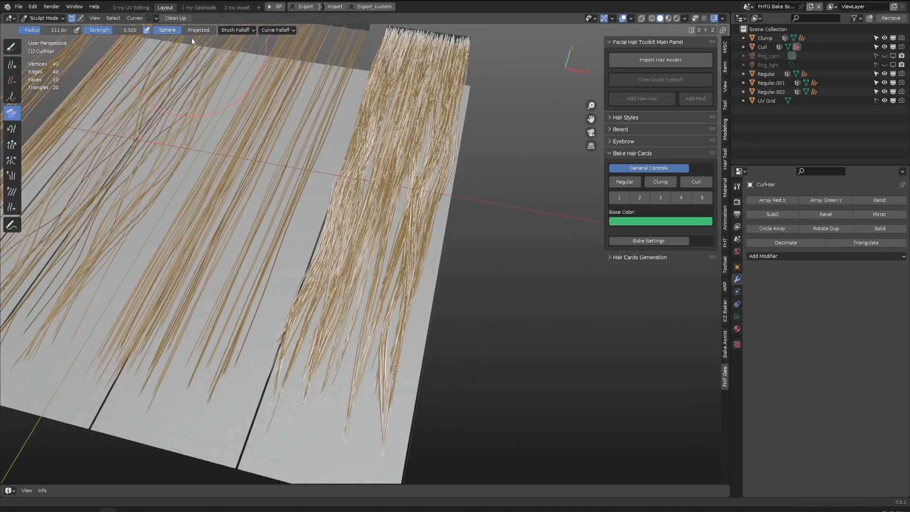
pyautogui.click(198, 31)
pyautogui.press('KP_7')
pyautogui.moveTo(433, 375); pyautogui.dragTo(422, 201)
pyautogui.moveTo(422, 200); pyautogui.dragTo(436, 124, button='middle')
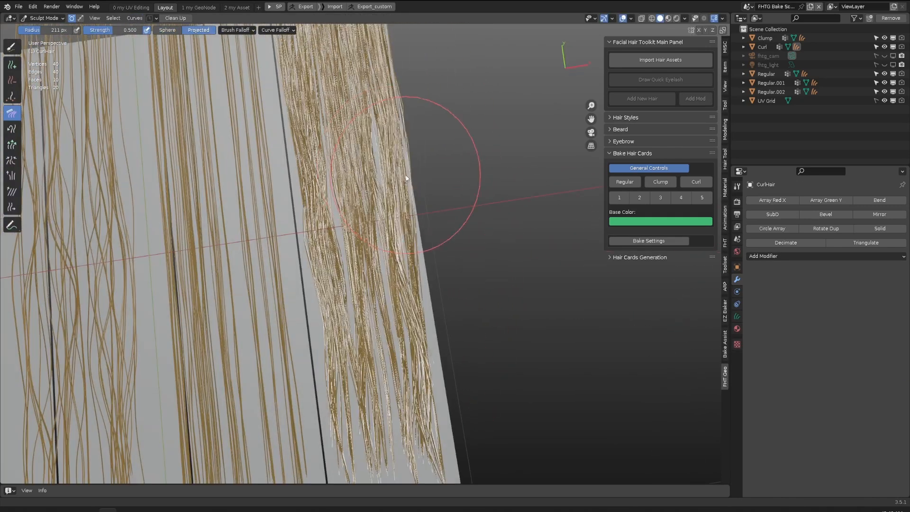
pyautogui.scroll(-5, 391, 257)
pyautogui.moveTo(431, 266); pyautogui.dragTo(419, 217, button='middle')
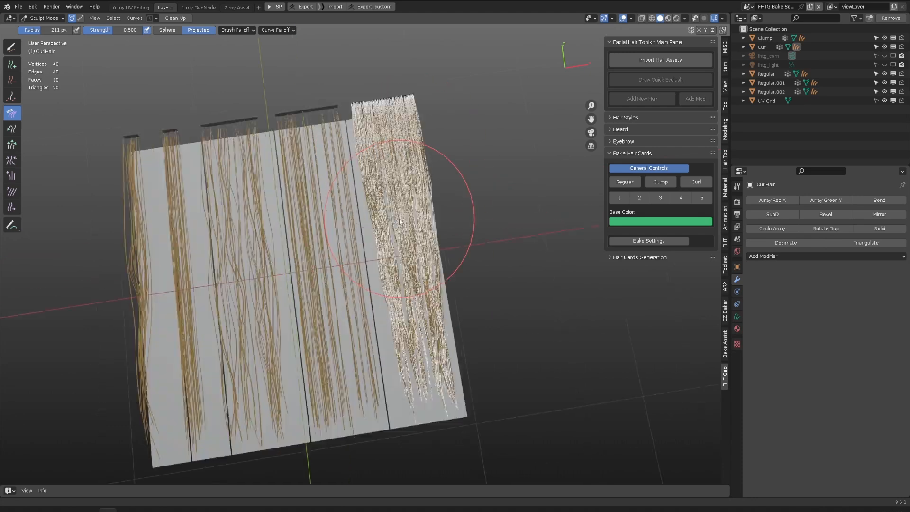
pyautogui.hotkey('ctrl', 'Tab')
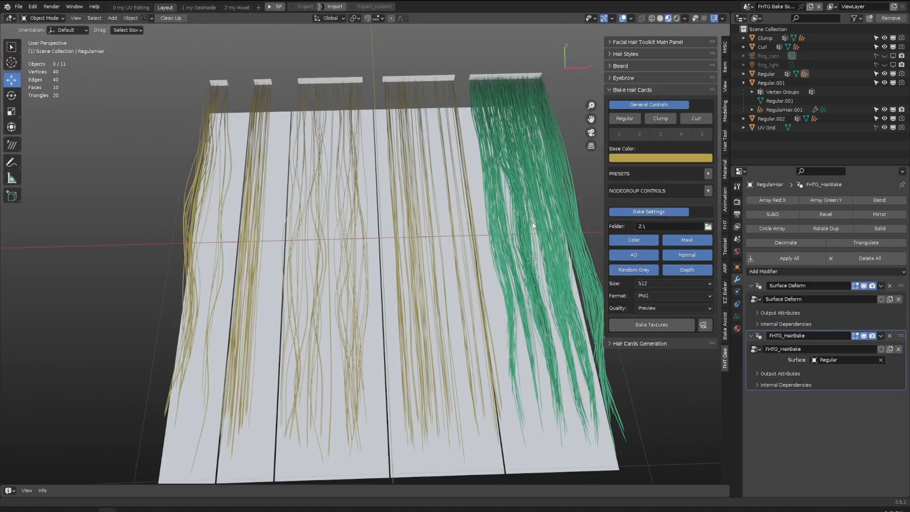
# Set the bake output folder to Z:\Temp\ and the texture size to 1k
pyautogui.moveTo(533, 226); pyautogui.dragTo(627, 226, button='middle')
pyautogui.click(708, 227)
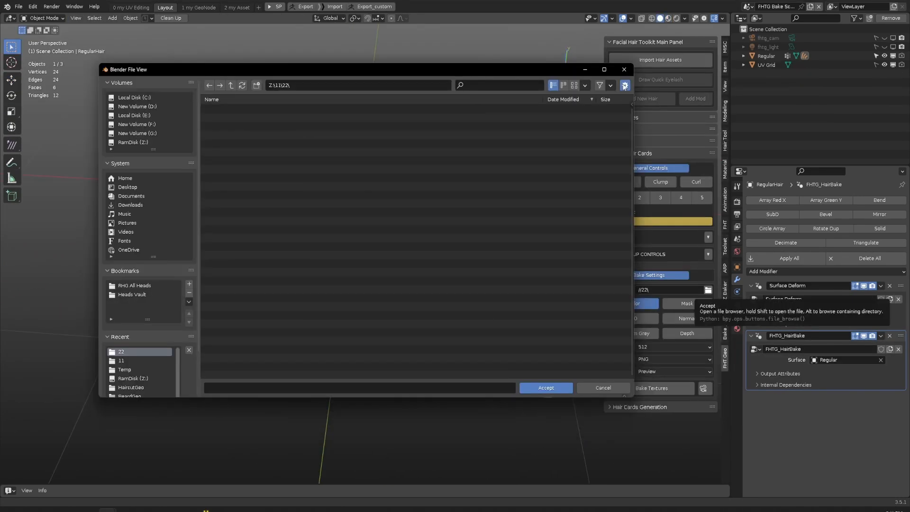
pyautogui.click(624, 85)
pyautogui.click(625, 85)
pyautogui.click(624, 84)
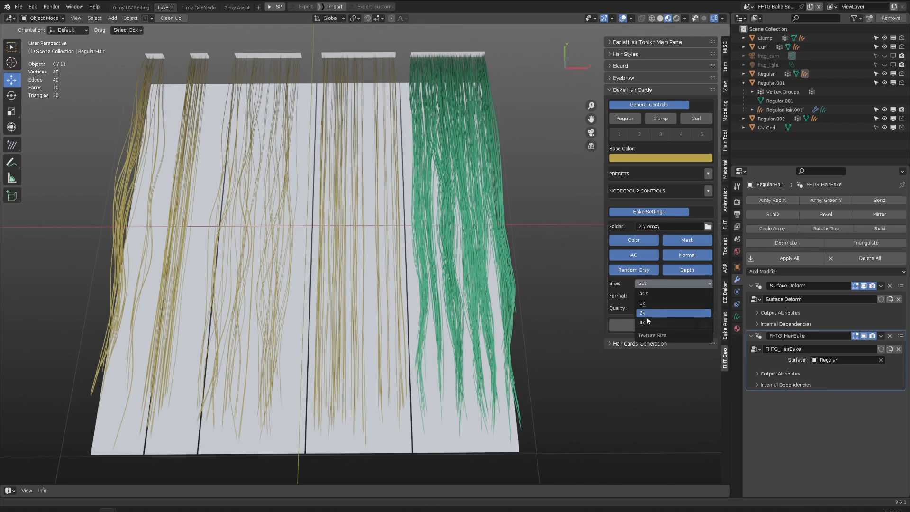
pyautogui.click(654, 295)
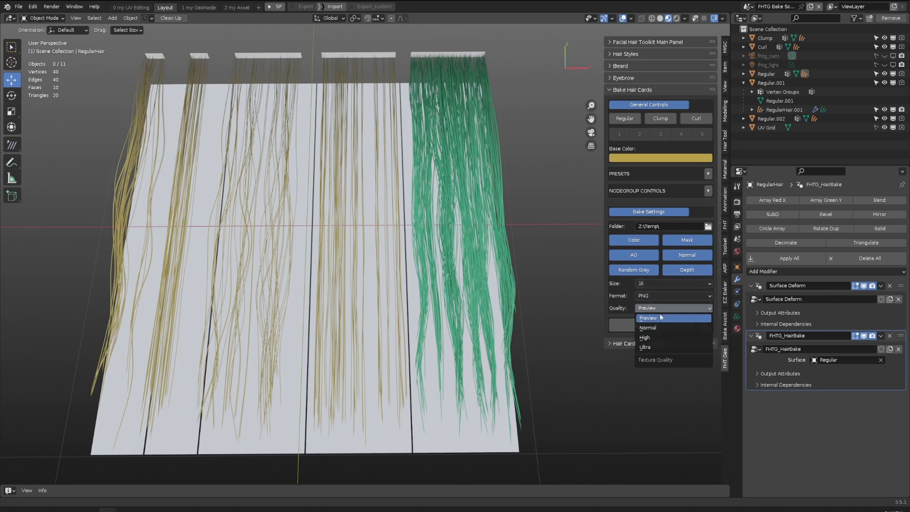
# View the strips through the bake camera and adjust the curly hair's Noise Factor
pyautogui.click(703, 325)
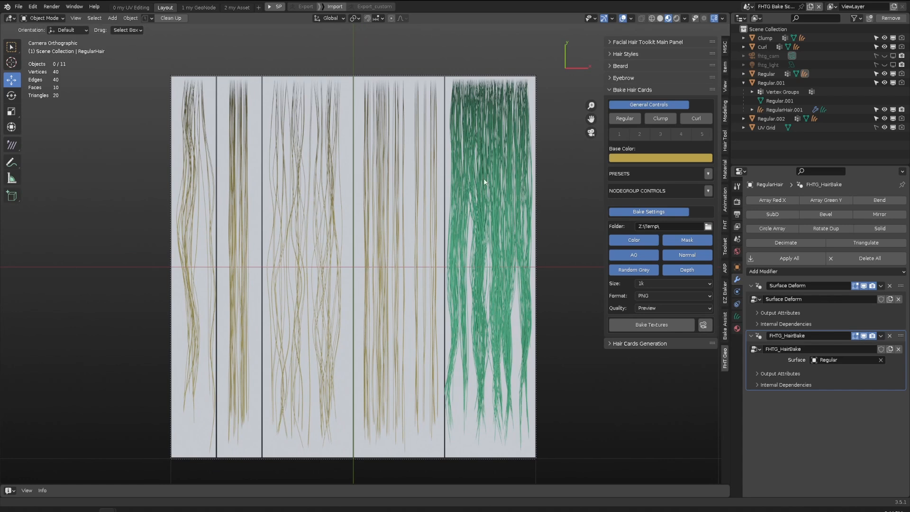
pyautogui.scroll(6, 458, 397)
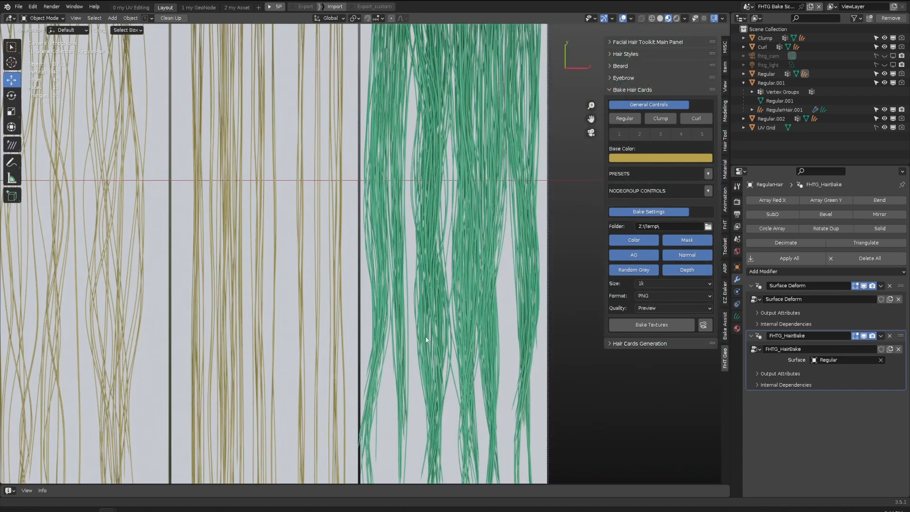
pyautogui.scroll(-5, 425, 339)
pyautogui.click(440, 264)
pyautogui.click(707, 191)
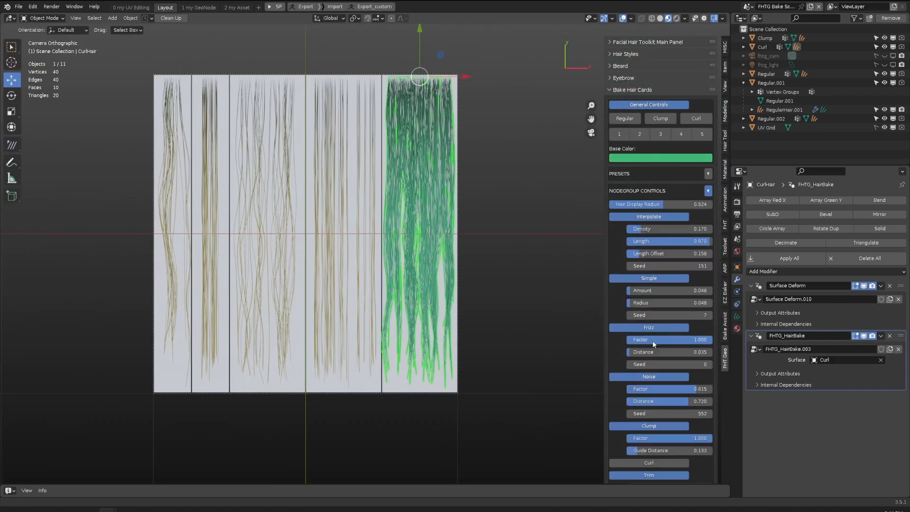
pyautogui.moveTo(672, 389); pyautogui.dragTo(676, 399)
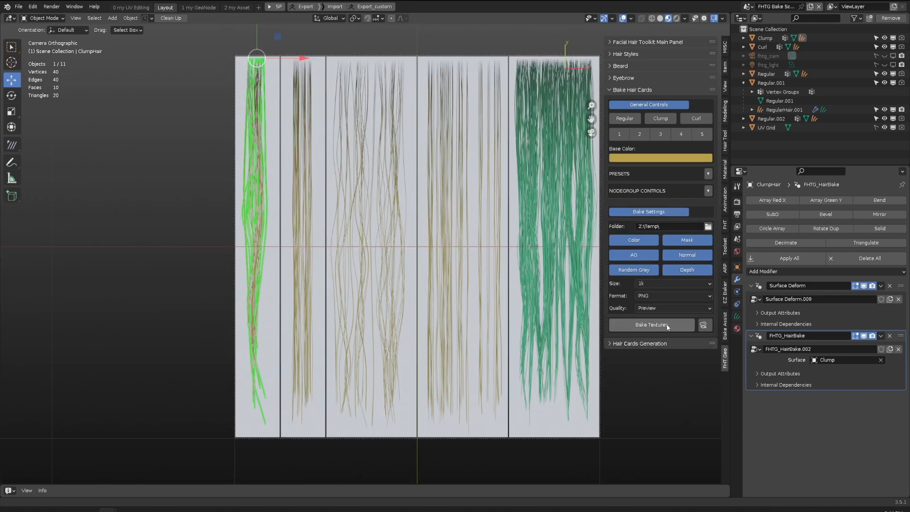
# Bake the hair card textures with the name test
pyautogui.click(653, 324)
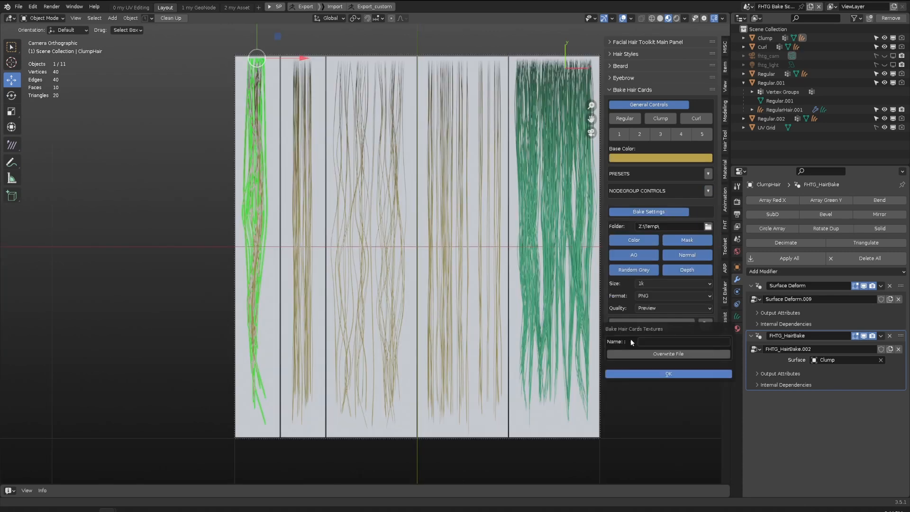
pyautogui.click(656, 375)
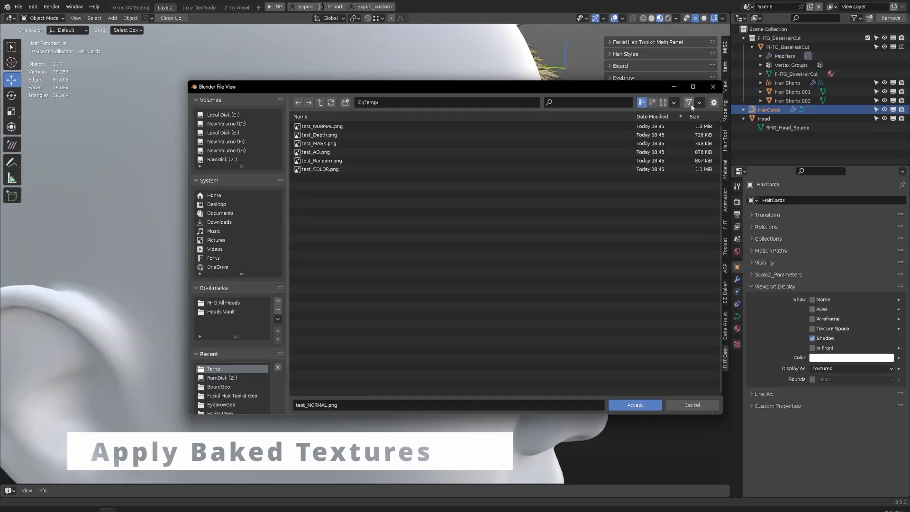
# Load the baked test_AO.png with Relative Path disabled as the hair cards' texture and update their preview material
pyautogui.click(713, 103)
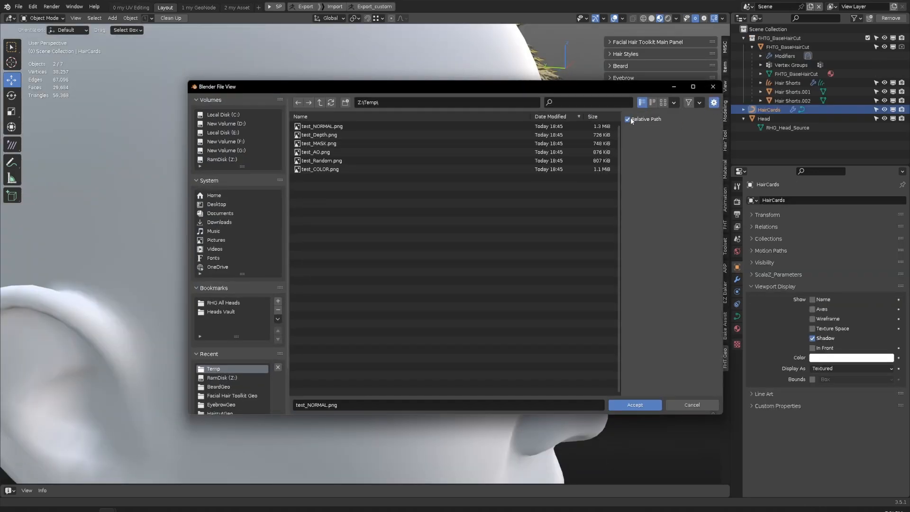
pyautogui.moveTo(595, 87); pyautogui.dragTo(422, 80)
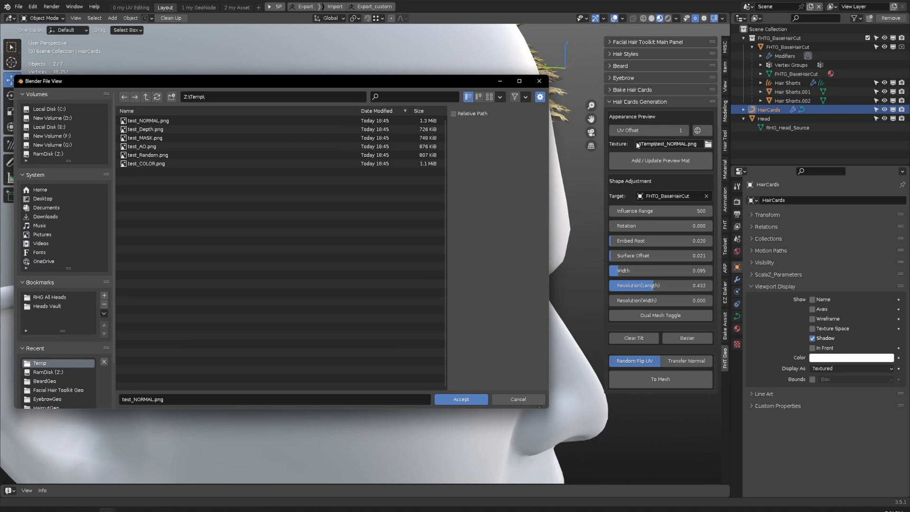
pyautogui.click(459, 399)
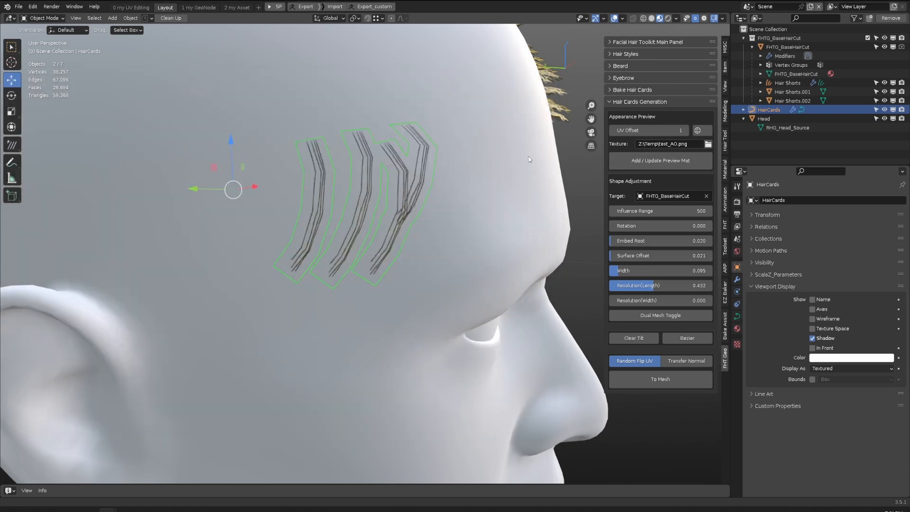
pyautogui.click(639, 162)
pyautogui.moveTo(362, 178); pyautogui.dragTo(321, 183, button='middle')
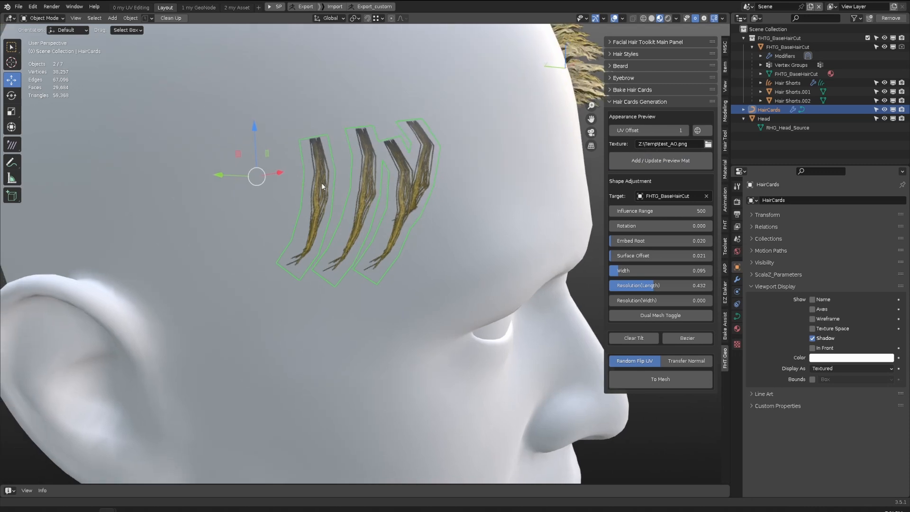
# Open the baked test_COLOR.png in IrfanView for reference and change the hair cards' UV Offset in Blender
pyautogui.hotkey('alt', 'Tab')
pyautogui.doubleClick(224, 152)
pyautogui.hotkey('alt', 'Tab')
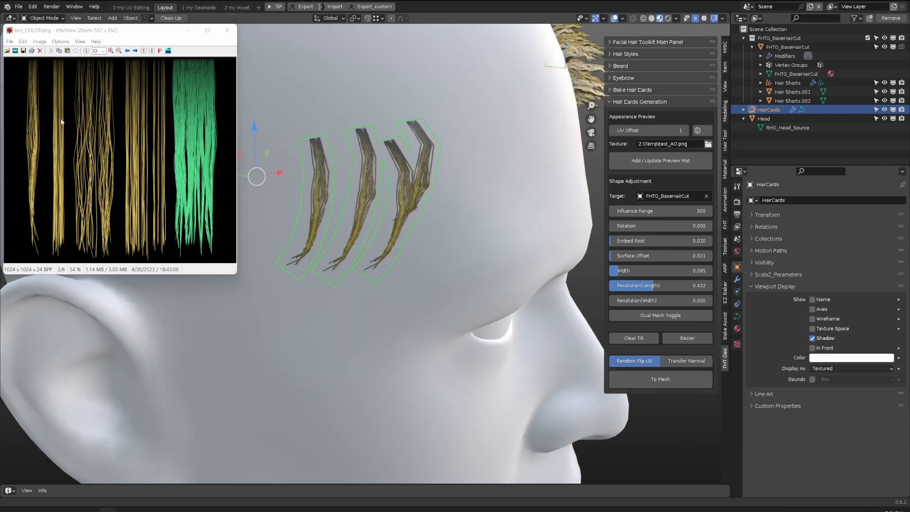
pyautogui.moveTo(327, 189); pyautogui.dragTo(320, 190, button='middle')
pyautogui.moveTo(624, 130); pyautogui.dragTo(692, 130)
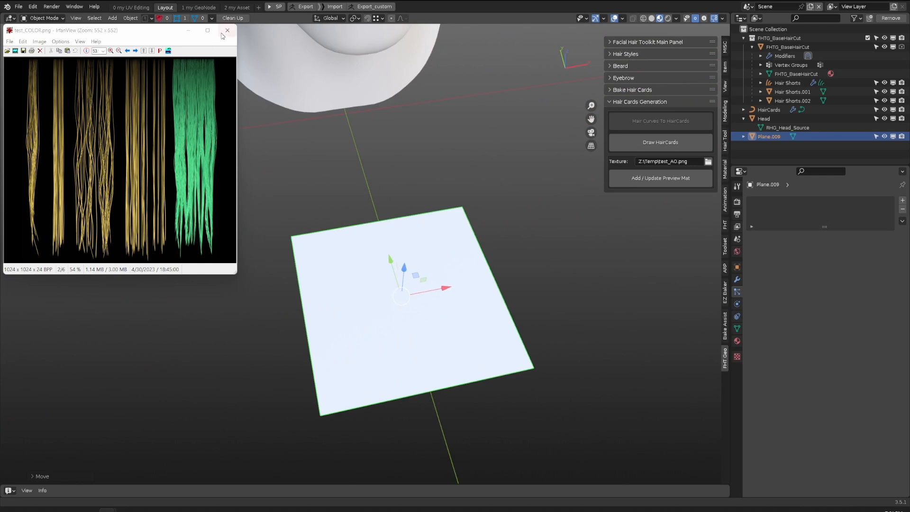
# Apply the baked-texture preview material to the plane and inspect the hair strips on it
pyautogui.click(660, 178)
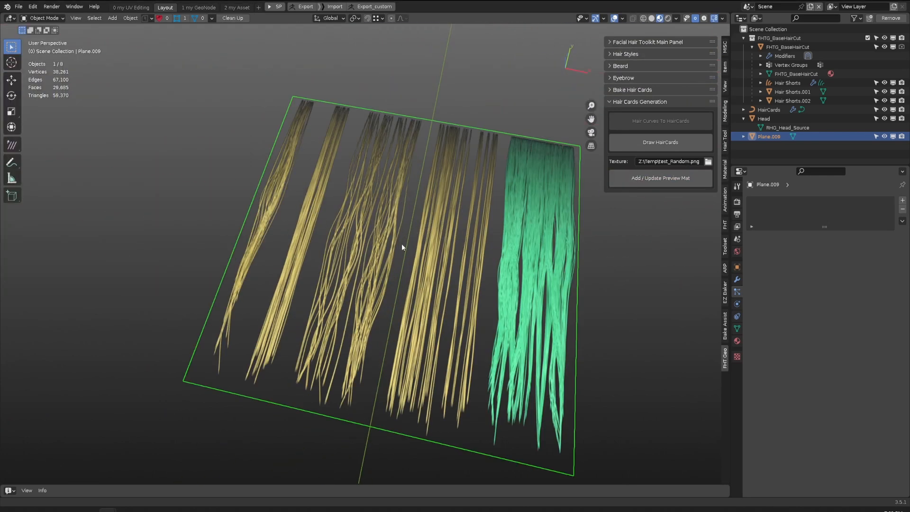
pyautogui.moveTo(401, 243); pyautogui.dragTo(450, 265, button='middle')
pyautogui.scroll(5, 470, 255)
pyautogui.scroll(-8, 471, 255)
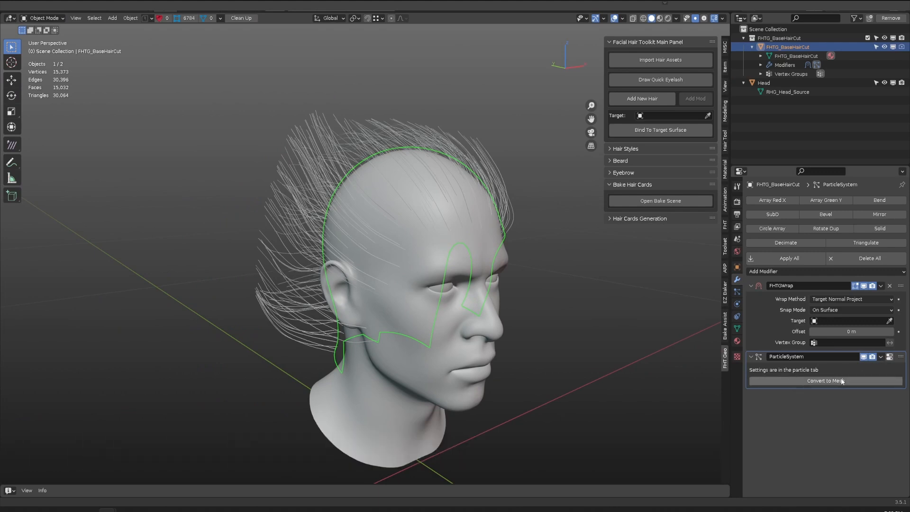
# Convert the base haircut's particle system to a mesh, and turn that mesh into hair curves by way of Curve
pyautogui.click(829, 382)
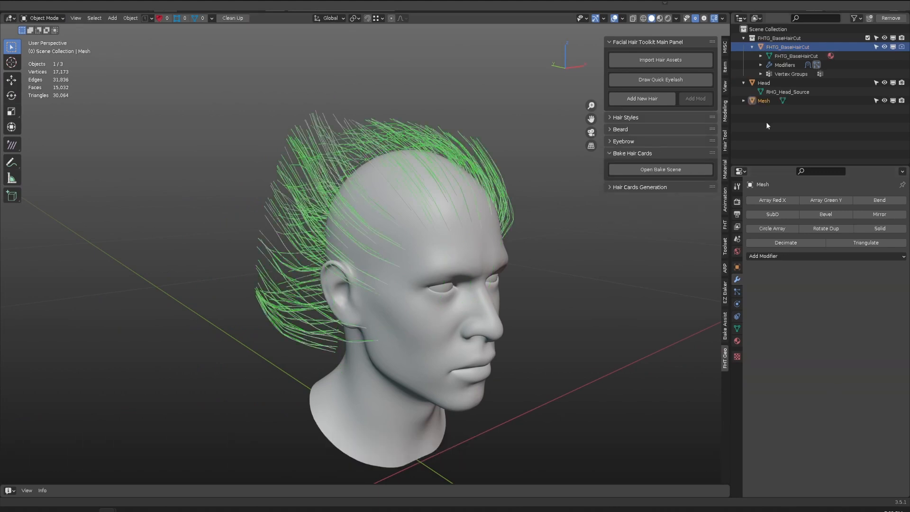
pyautogui.click(130, 18)
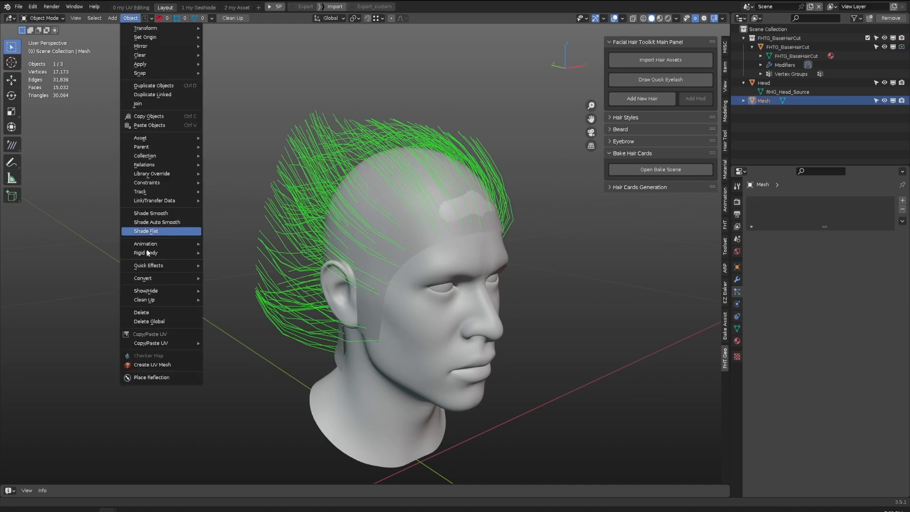
pyautogui.moveTo(163, 280)
pyautogui.click(240, 288)
pyautogui.click(131, 18)
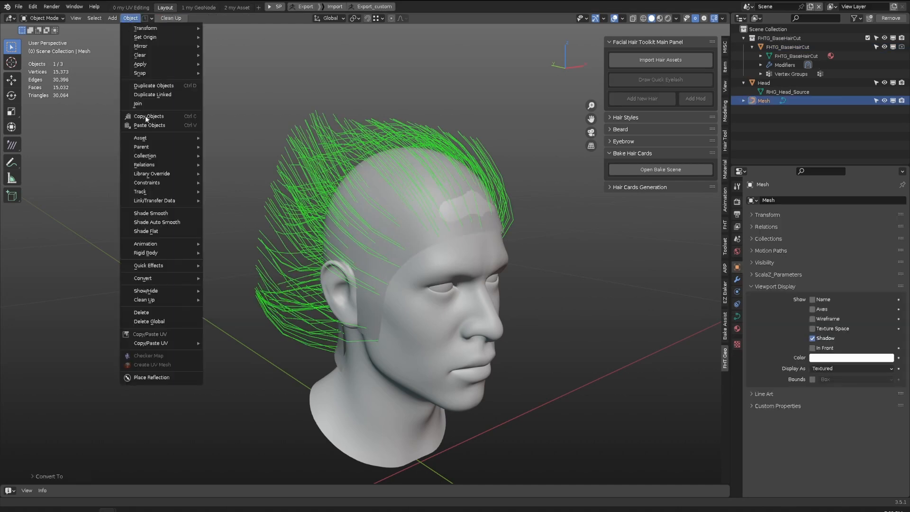
pyautogui.click(232, 307)
# Bind the converted hair curves to FHTG_BaseHairCut by adding the toolkit's hair modifiers
pyautogui.moveTo(332, 227); pyautogui.dragTo(515, 245, button='middle')
pyautogui.scroll(4, 515, 245)
pyautogui.click(515, 245)
pyautogui.click(503, 248)
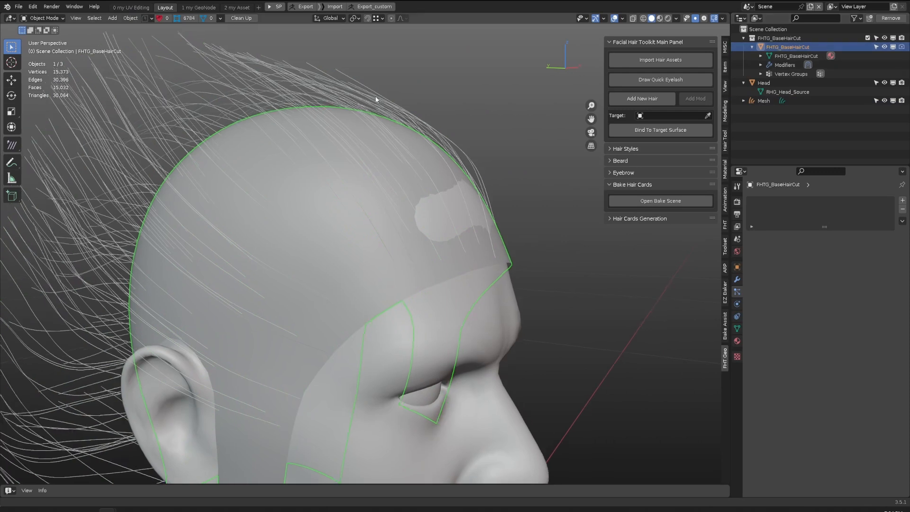
pyautogui.scroll(-3, 318, 137)
pyautogui.keyDown('shift'); pyautogui.click(294, 149); pyautogui.keyUp('shift')
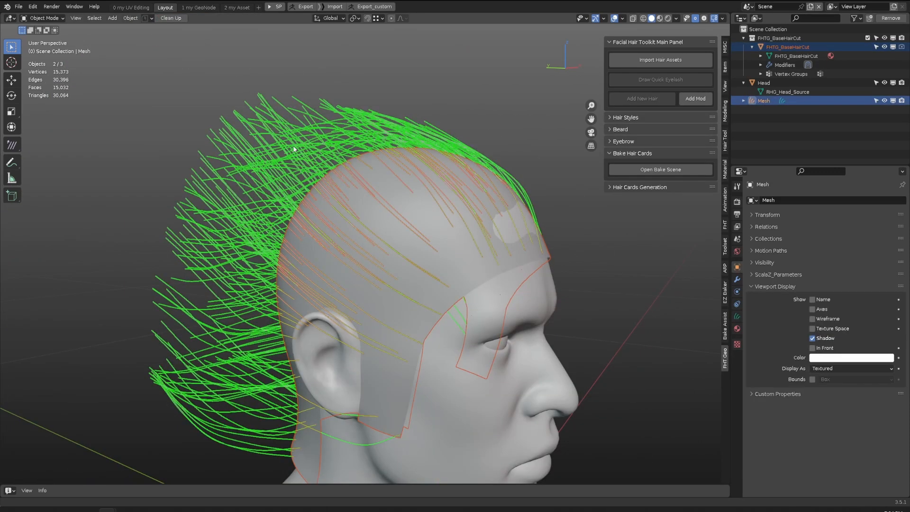
pyautogui.click(696, 99)
pyautogui.click(685, 169)
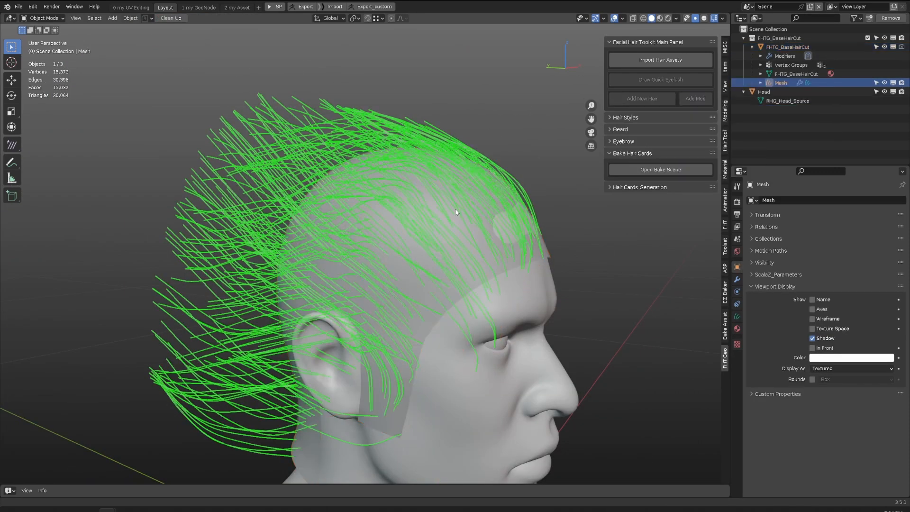
# Load the Frizz Curl Short Hair.json preset onto the converted hair
pyautogui.moveTo(455, 211); pyautogui.dragTo(504, 185, button='middle')
pyautogui.scroll(-3, 540, 217)
pyautogui.click(504, 185)
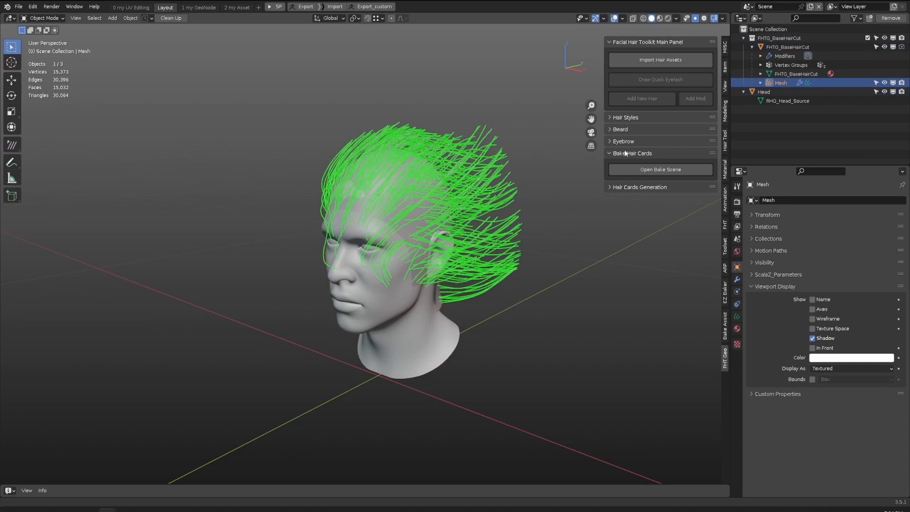
pyautogui.keyDown('ctrl'); pyautogui.click(625, 117); pyautogui.keyUp('ctrl')
pyautogui.click(708, 258)
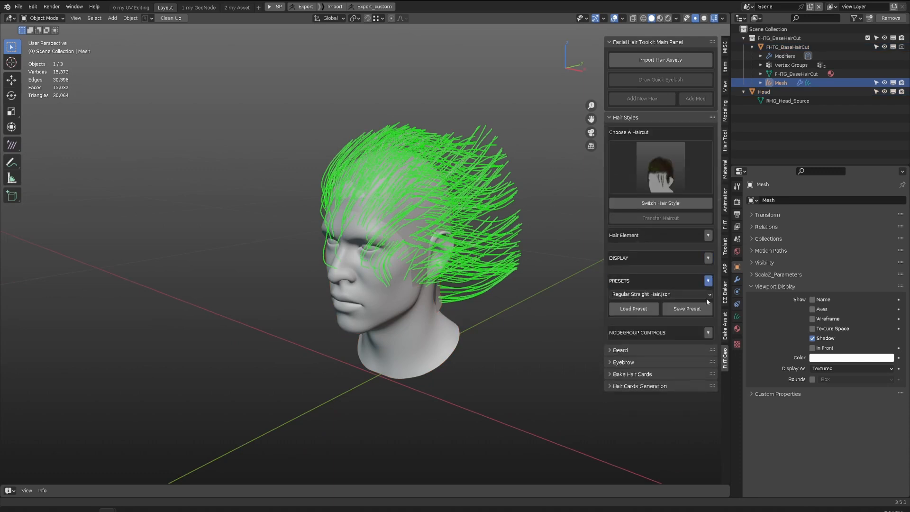
pyautogui.click(668, 294)
pyautogui.click(631, 319)
pyautogui.click(633, 309)
# Turn off Interpolate in the hair's nodegroup controls and set the Noise Distance to about 0.469
pyautogui.click(707, 332)
pyautogui.scroll(-3, 652, 347)
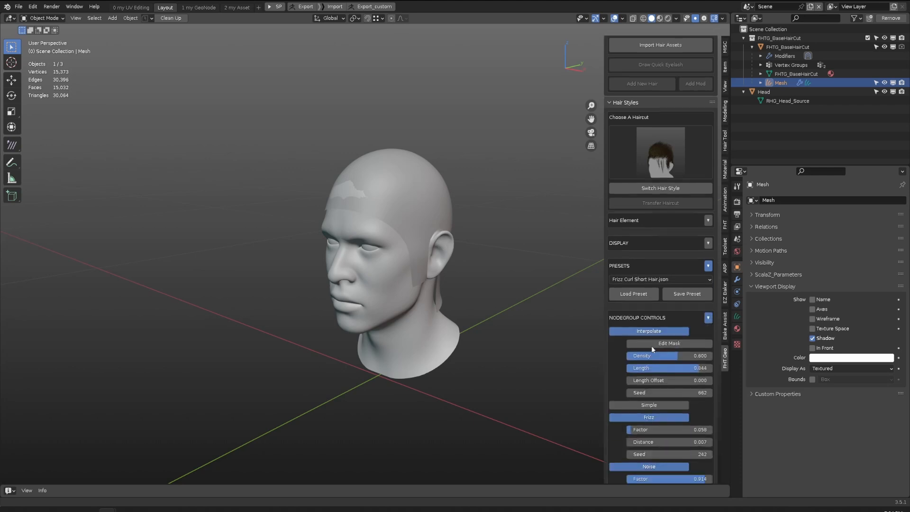
pyautogui.click(652, 301)
pyautogui.moveTo(497, 291); pyautogui.dragTo(504, 326, button='middle')
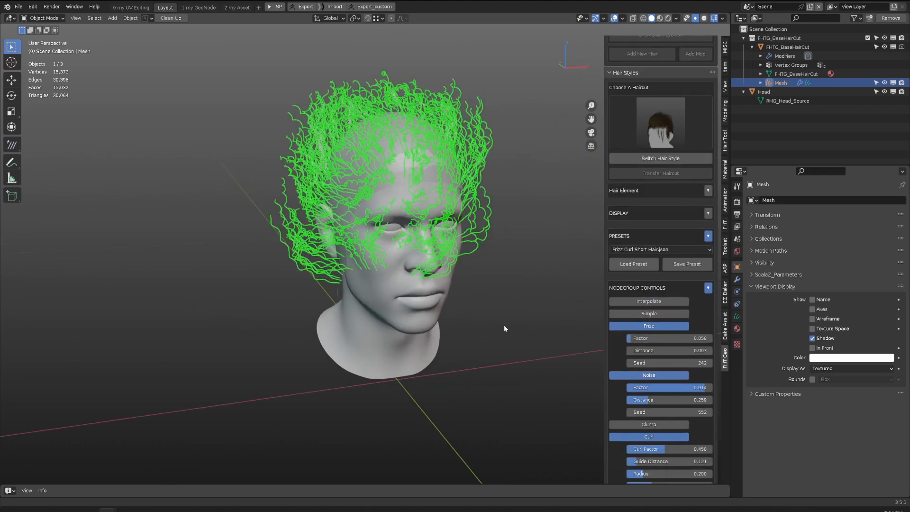
pyautogui.click(504, 326)
pyautogui.moveTo(379, 194); pyautogui.dragTo(444, 162, button='middle')
pyautogui.moveTo(650, 399); pyautogui.dragTo(673, 399)
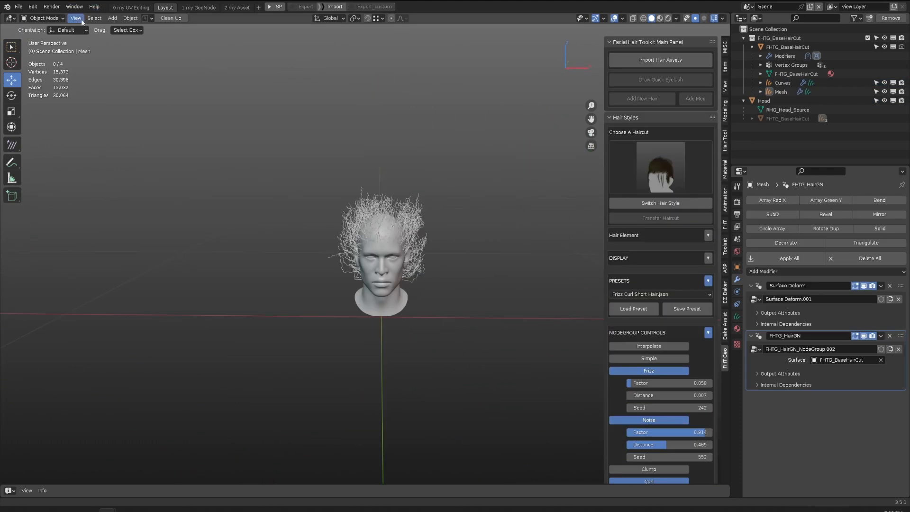
# Add a Monkey mesh and move it along the X axis beside the head as a scale comparison
pyautogui.click(113, 18)
pyautogui.moveTo(140, 28)
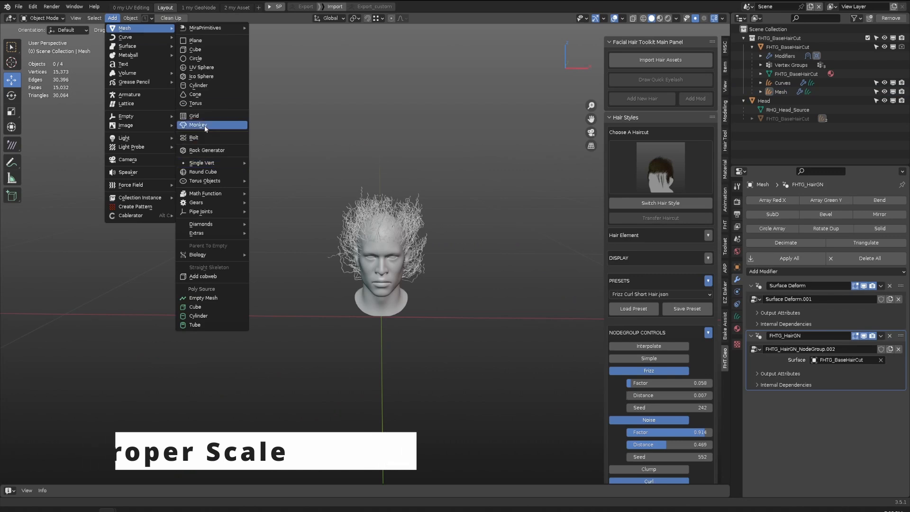
pyautogui.click(198, 125)
pyautogui.scroll(-4, 308, 196)
pyautogui.press('g')
pyautogui.press('x')
pyautogui.click(229, 225)
pyautogui.scroll(-3, 229, 225)
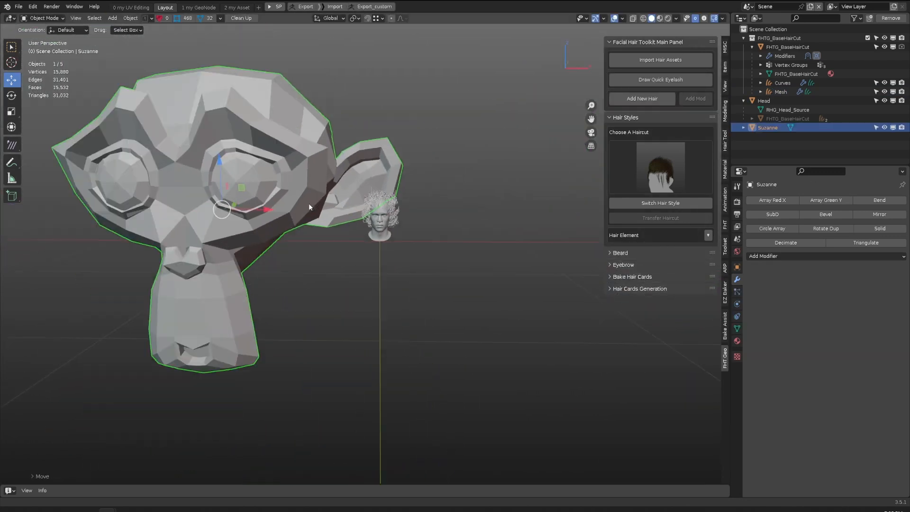
# Check the Monkey's and head's dimensions, scale the Monkey to 0.180, and move it along X to about -0.364 m, beside the head
pyautogui.click(725, 67)
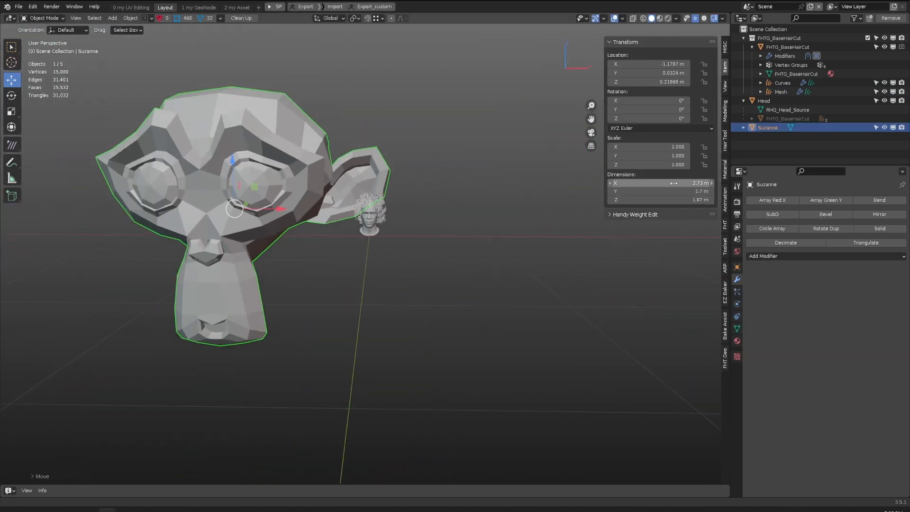
pyautogui.click(372, 232)
pyautogui.moveTo(416, 171); pyautogui.dragTo(409, 178, button='middle')
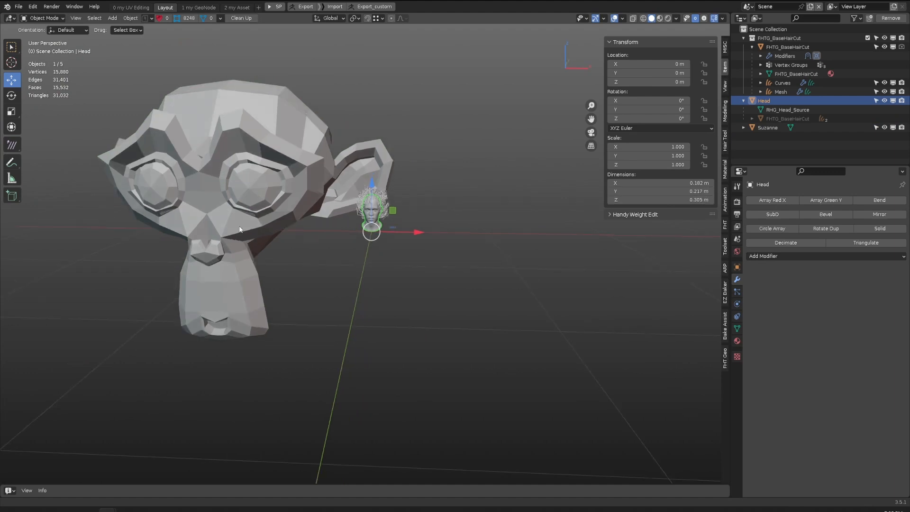
pyautogui.click(311, 177)
pyautogui.press('s')
pyautogui.click(271, 204)
pyautogui.moveTo(271, 203); pyautogui.dragTo(363, 204)
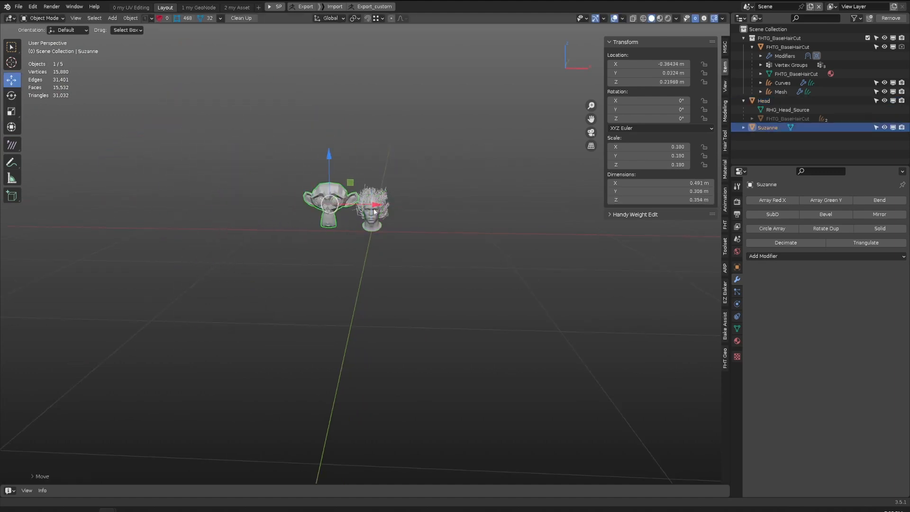
# Lower the Monkey mesh along Z to about 0.186 m and apply its scale
pyautogui.scroll(7, 363, 203)
pyautogui.moveTo(363, 204); pyautogui.dragTo(317, 202, button='middle')
pyautogui.moveTo(301, 186); pyautogui.dragTo(301, 200)
pyautogui.click(130, 18)
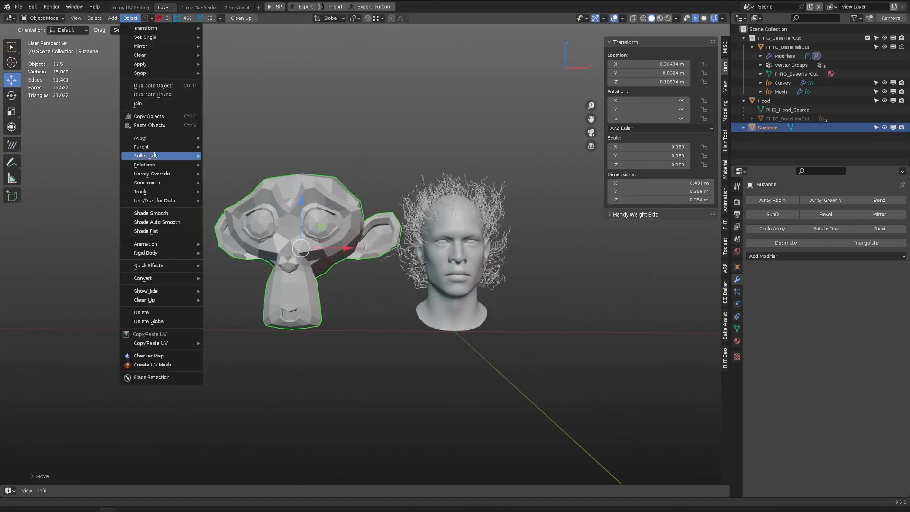
pyautogui.moveTo(159, 66)
pyautogui.click(227, 82)
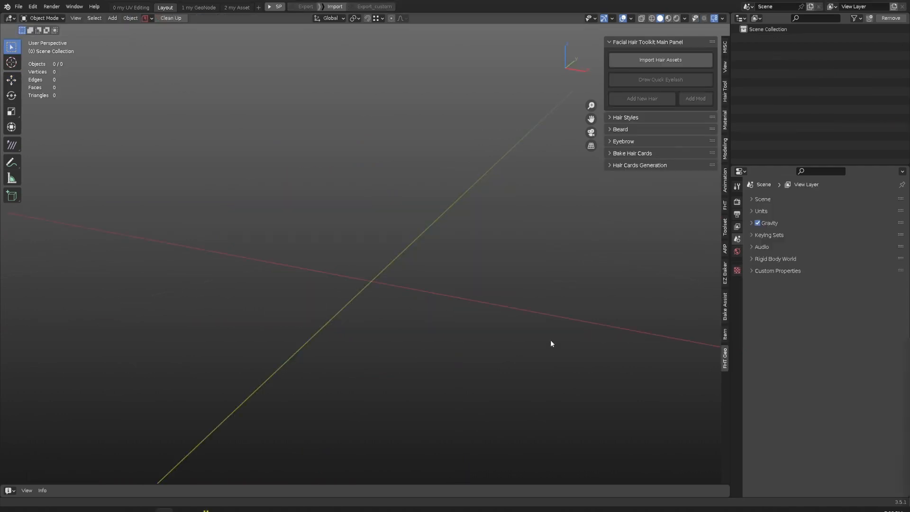
# Import the FHTG_BaseHairCut hair asset into the empty scene and delete its Hair Shorts object
pyautogui.click(648, 61)
pyautogui.click(637, 128)
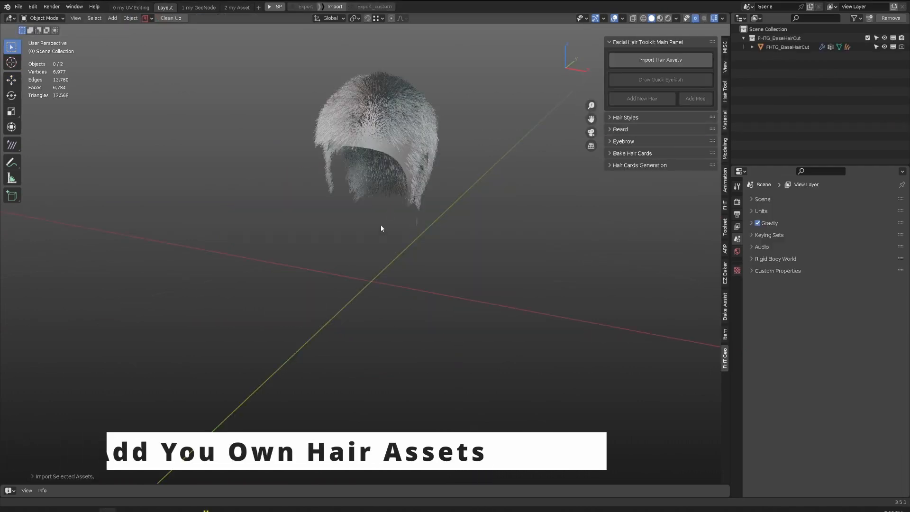
pyautogui.click(751, 47)
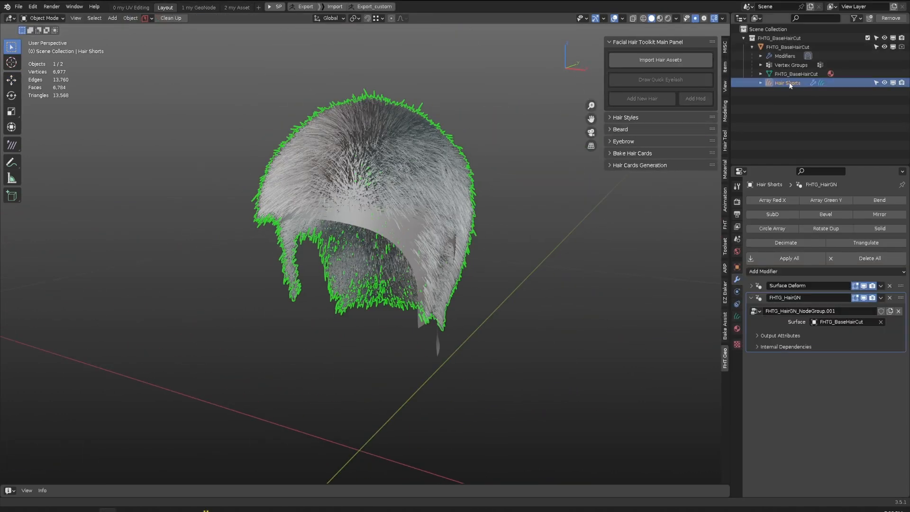
pyautogui.press('x')
# Add a new hair curves object to the base haircut cap, ready for sculpting
pyautogui.click(428, 179)
pyautogui.scroll(-1, 428, 179)
pyautogui.moveTo(429, 179)
pyautogui.mouseDown(button='middle')
pyautogui.moveTo(417, 217)
pyautogui.moveTo(439, 183)
pyautogui.mouseUp(button='middle')
pyautogui.scroll(-1, 416, 217)
pyautogui.click(642, 99)
pyautogui.click(611, 118)
# Place several long hair strands across the top of the cap with the Add brush
pyautogui.scroll(-3, 439, 183)
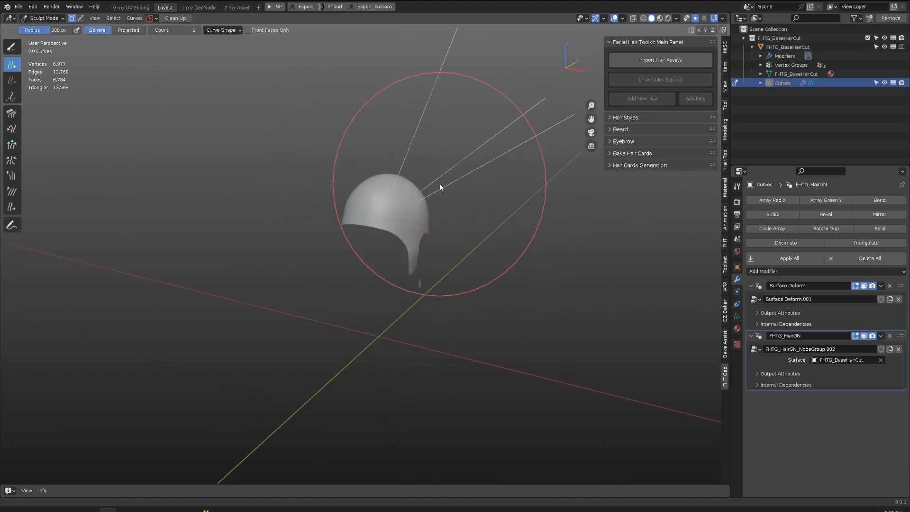
pyautogui.moveTo(379, 197); pyautogui.dragTo(427, 165, button='middle')
pyautogui.click(371, 184)
pyautogui.click(350, 194)
# Comb the strands backward over the cap and return to Object Mode
pyautogui.hotkey('ctrl', 'Tab')
pyautogui.hotkey('ctrl', 'Tab')
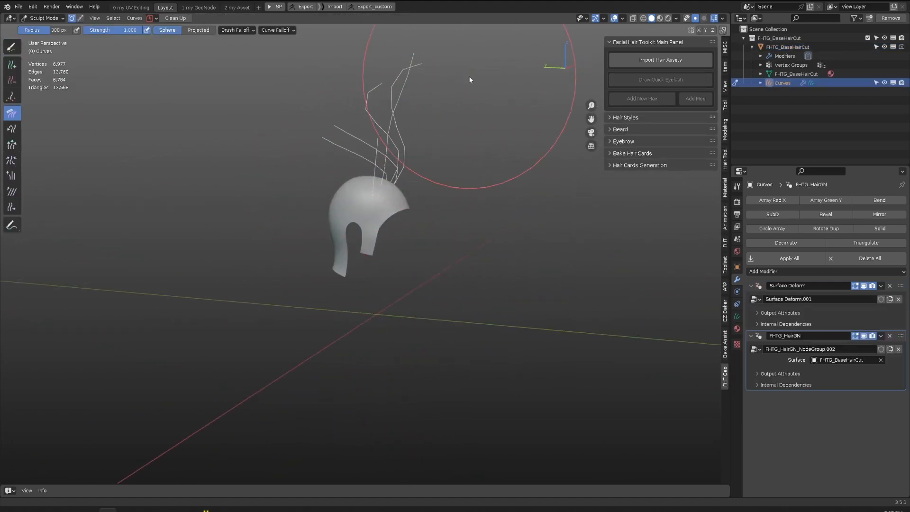
pyautogui.keyDown('shift'); pyautogui.moveTo(222, 100); pyautogui.dragTo(286, 172, button='middle'); pyautogui.keyUp('shift')
pyautogui.moveTo(286, 172)
pyautogui.mouseDown()
pyautogui.moveTo(319, 276)
pyautogui.moveTo(379, 311)
pyautogui.mouseUp()
pyautogui.hotkey('ctrl', 'Tab')
pyautogui.scroll(3, 428, 218)
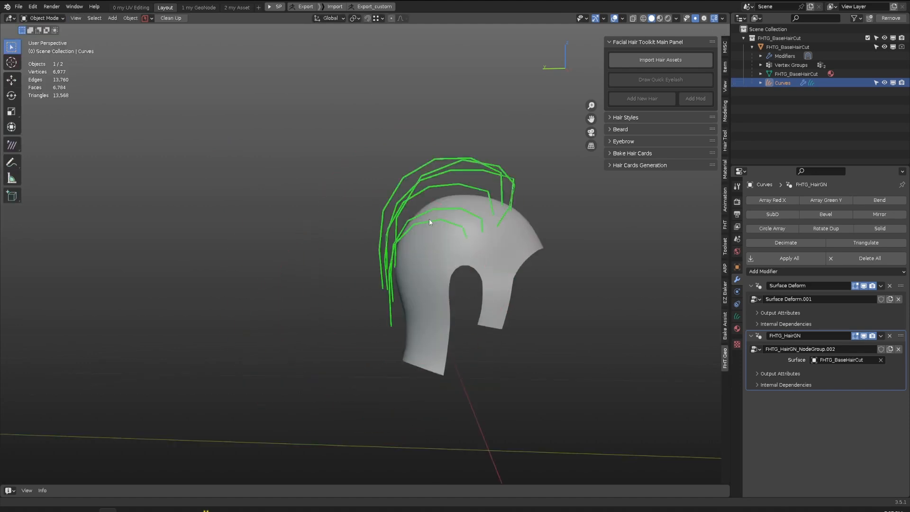
pyautogui.moveTo(428, 218); pyautogui.dragTo(599, 262, button='middle')
pyautogui.hotkey('ctrl', 'Tab')
pyautogui.hotkey('ctrl', 'Tab')
pyautogui.moveTo(475, 357)
pyautogui.mouseDown(button='middle')
pyautogui.moveTo(455, 211)
pyautogui.moveTo(388, 214)
pyautogui.mouseUp(button='middle')
# Enable Simple with Amount 0.379 and Radius 0.489, and enable Noise with Distance 0.337 in the hair's nodegroup controls
pyautogui.click(625, 117)
pyautogui.scroll(-3, 648, 284)
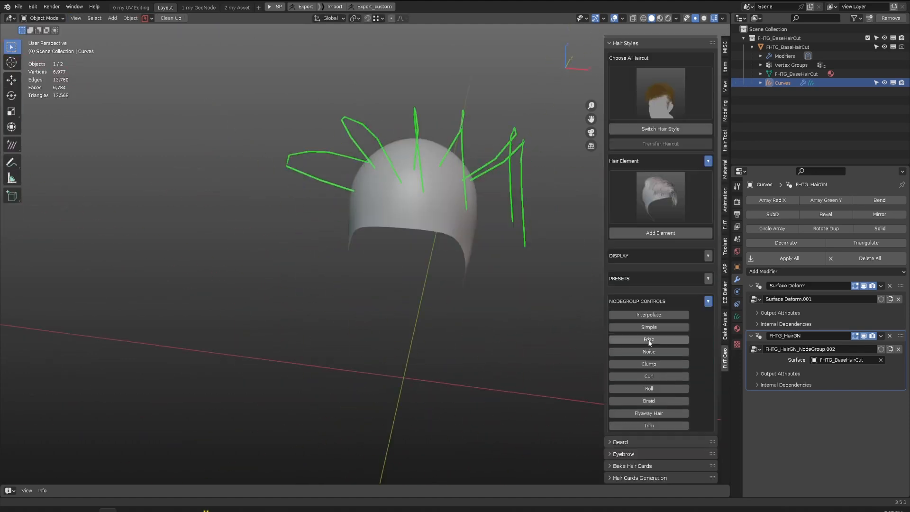
pyautogui.click(648, 327)
pyautogui.moveTo(637, 353); pyautogui.dragTo(668, 353)
pyautogui.click(643, 389)
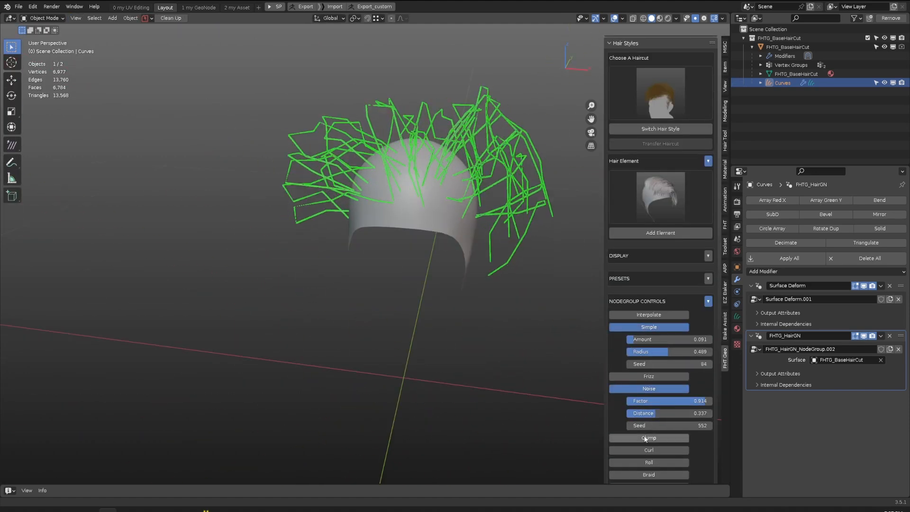
pyautogui.click(400, 196)
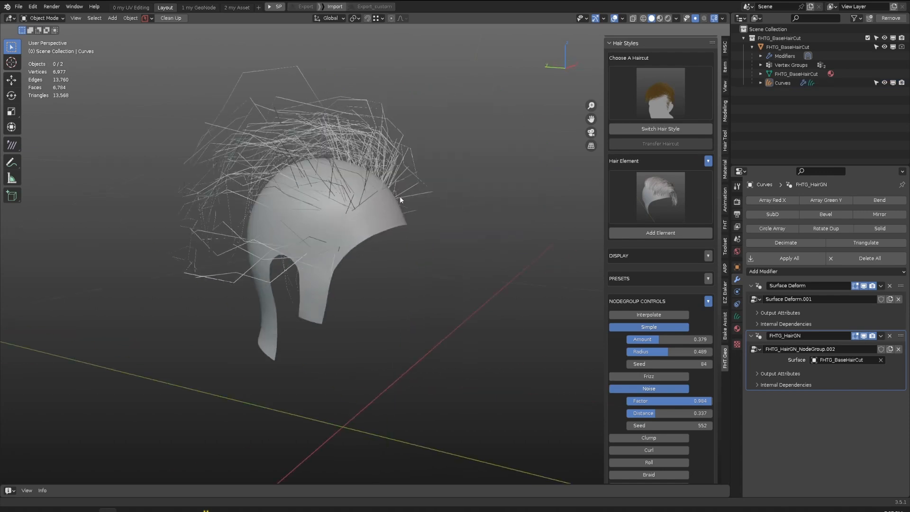
# Rename the FHTG_BaseHairCut collection as test hair
pyautogui.moveTo(399, 196); pyautogui.dragTo(775, 69, button='middle')
pyautogui.moveTo(407, 223); pyautogui.dragTo(478, 227, button='middle')
pyautogui.click(779, 84)
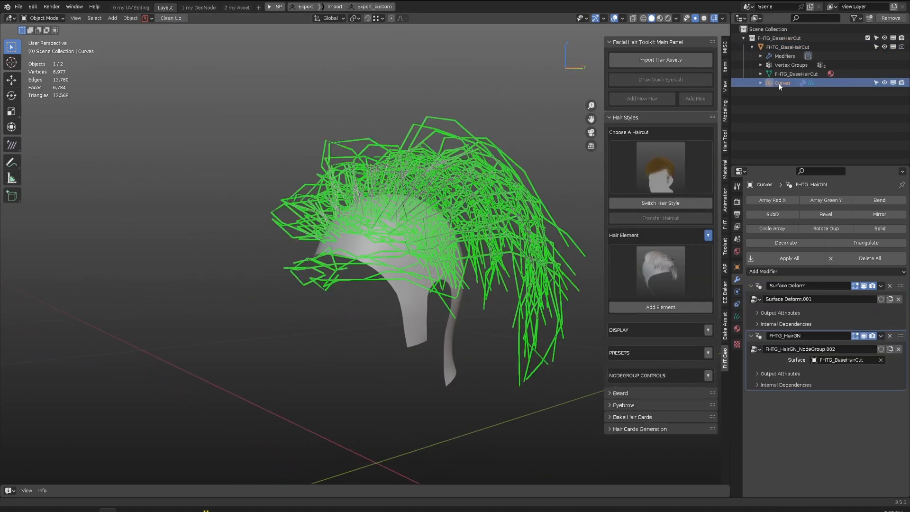
pyautogui.click(784, 47)
pyautogui.click(760, 39)
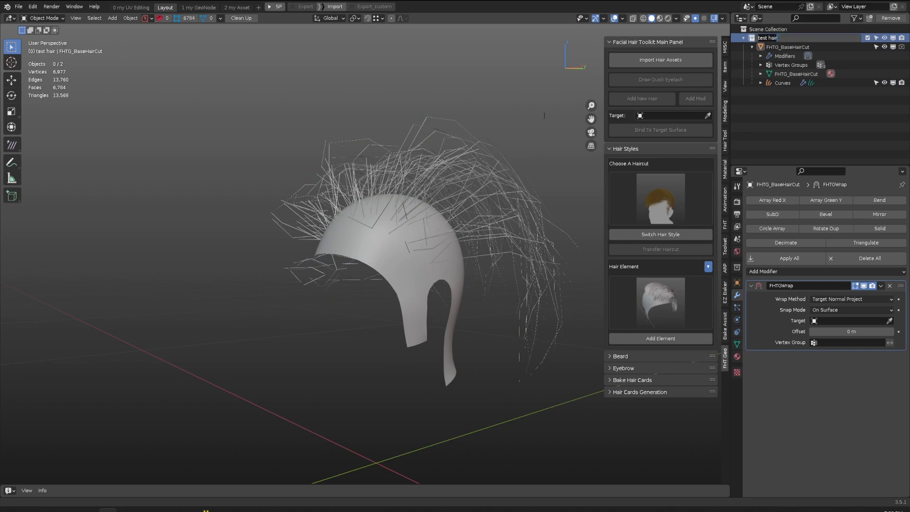
pyautogui.click(485, 73)
# Capture a screen region around the hair and cap as the hairstyle's preview image
pyautogui.moveTo(604, 448); pyautogui.dragTo(589, 459, button='middle')
pyautogui.press('Print')
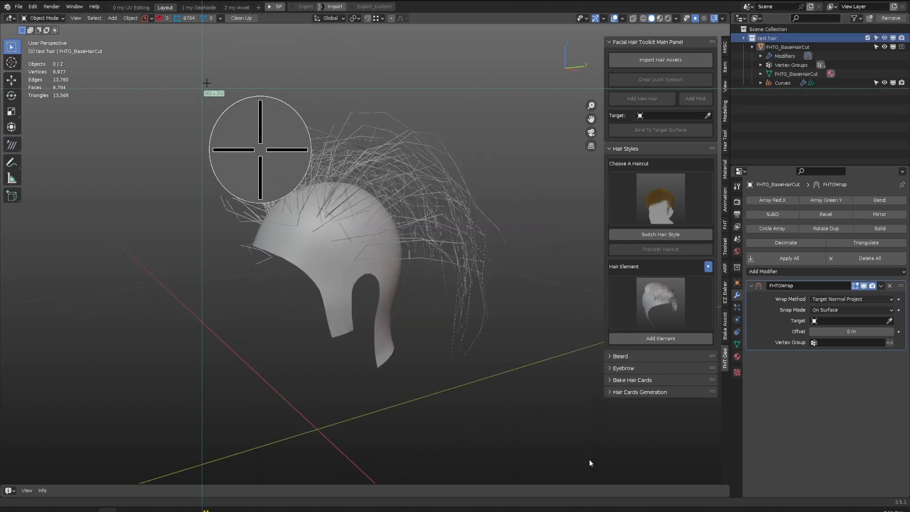
pyautogui.moveTo(206, 82); pyautogui.dragTo(514, 374)
pyautogui.moveTo(327, 213); pyautogui.dragTo(488, 198, button='middle')
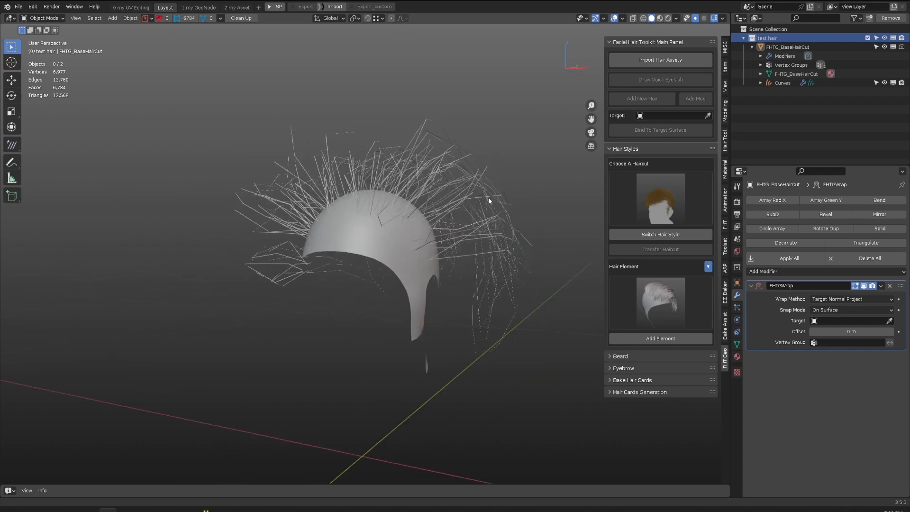
# Switch to File Explorer, open the add-on's HaircutGeo folder, and pick up its path for saving
pyautogui.hotkey('alt', 'Tab')
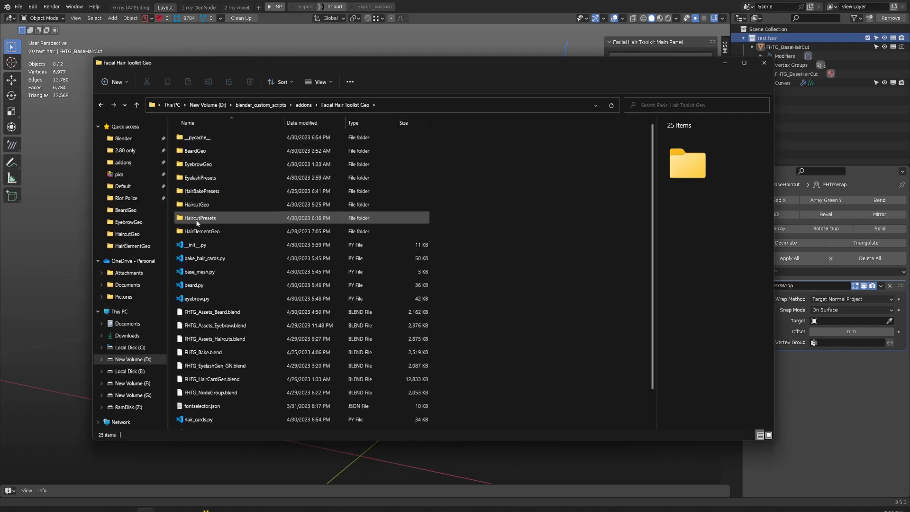
pyautogui.doubleClick(198, 206)
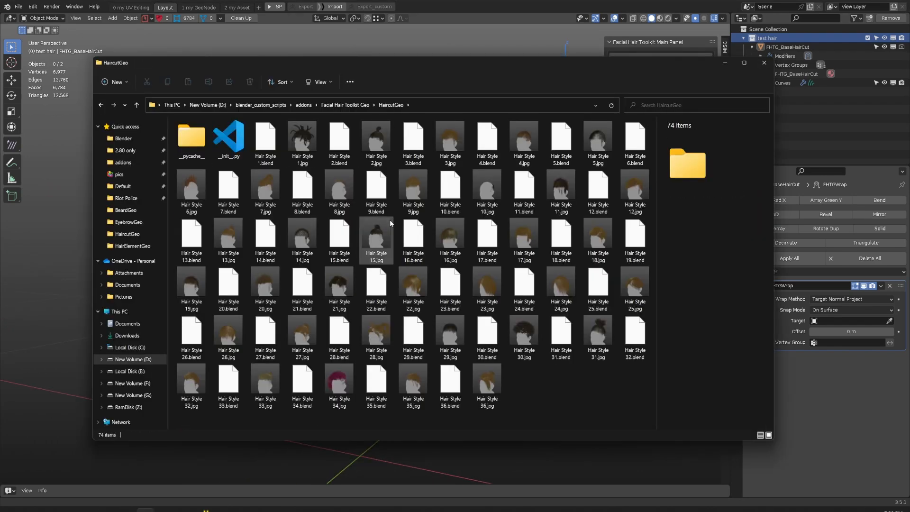
pyautogui.click(424, 102)
pyautogui.click(265, 7)
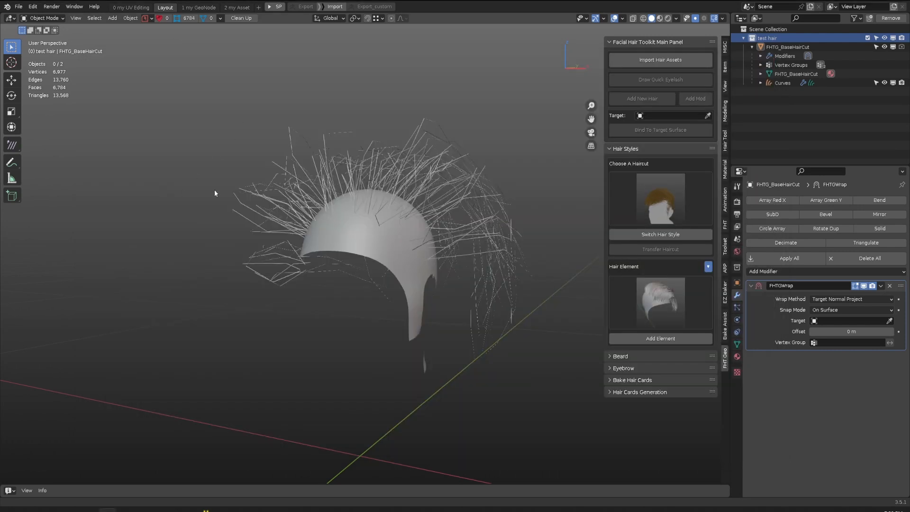
# Save the Blender file as test hair in the Facial Hair Toolkit Geo add-on's HaircutGeo folder
pyautogui.hotkey('ctrl', 's')
pyautogui.press('Return')
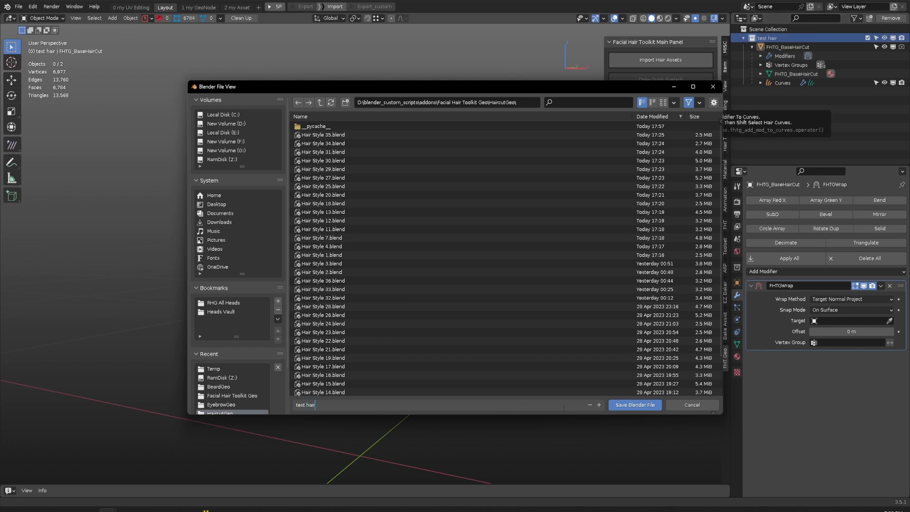
pyautogui.press('Return')
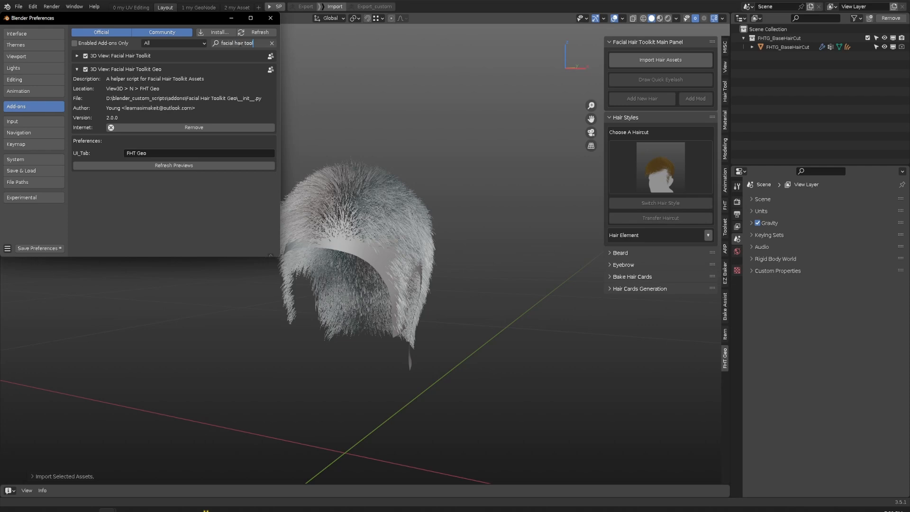
# Close the preferences, choose the custom test hair thumbnail as the haircut, and switch the imported base haircut to that style
pyautogui.click(271, 18)
pyautogui.click(663, 167)
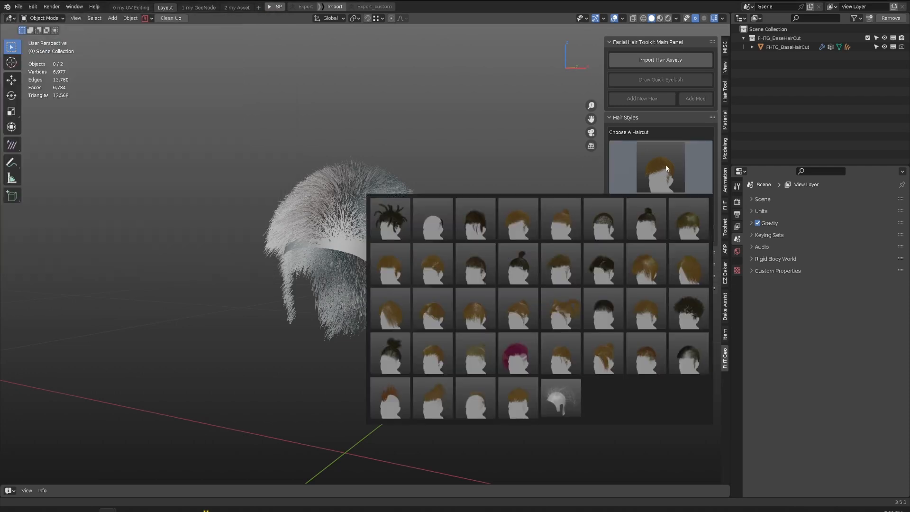
pyautogui.click(560, 403)
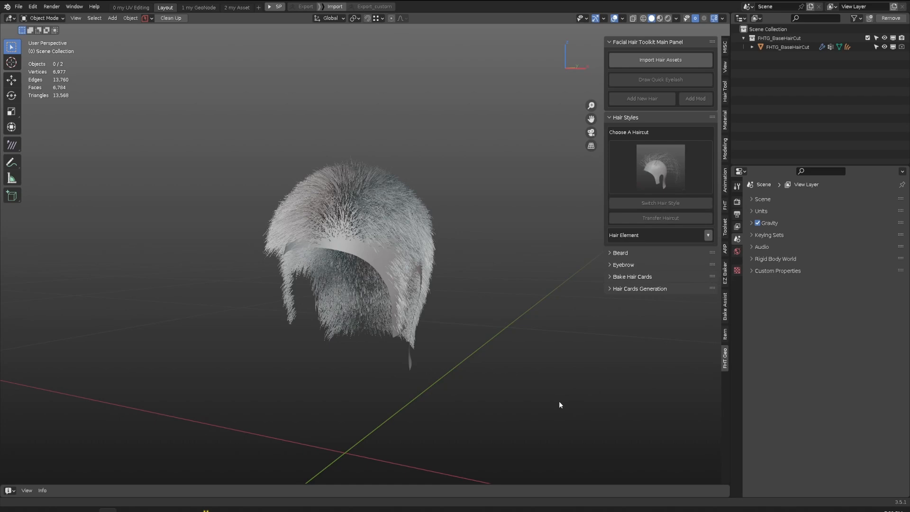
pyautogui.moveTo(409, 197); pyautogui.dragTo(340, 212, button='middle')
pyautogui.click(416, 199)
pyautogui.click(659, 203)
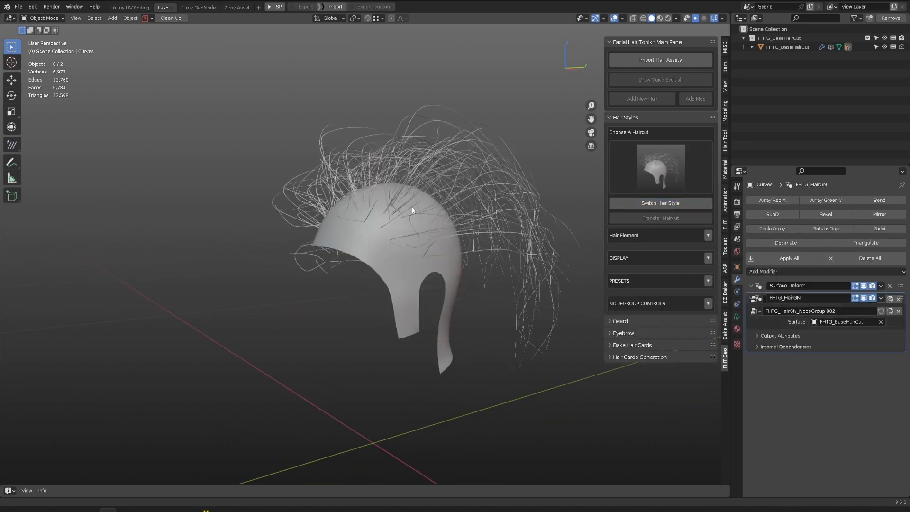
# Select the switched hair curves and view the available hair elements
pyautogui.moveTo(429, 238); pyautogui.dragTo(638, 125, button='middle')
pyautogui.click(429, 191)
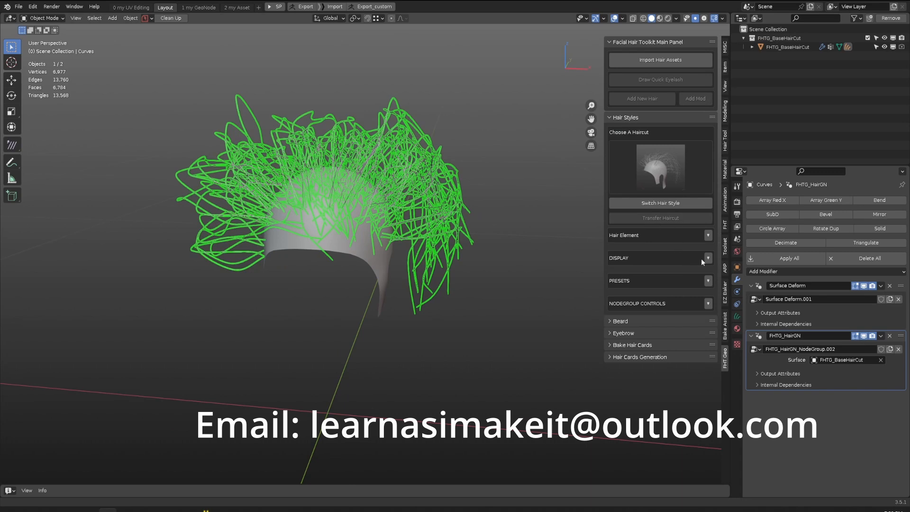
pyautogui.click(707, 235)
pyautogui.click(686, 251)
pyautogui.click(515, 235)
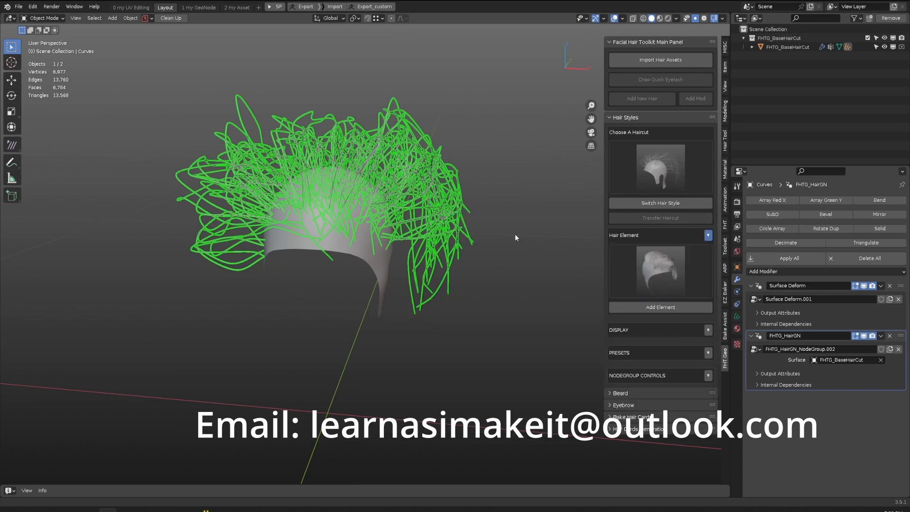